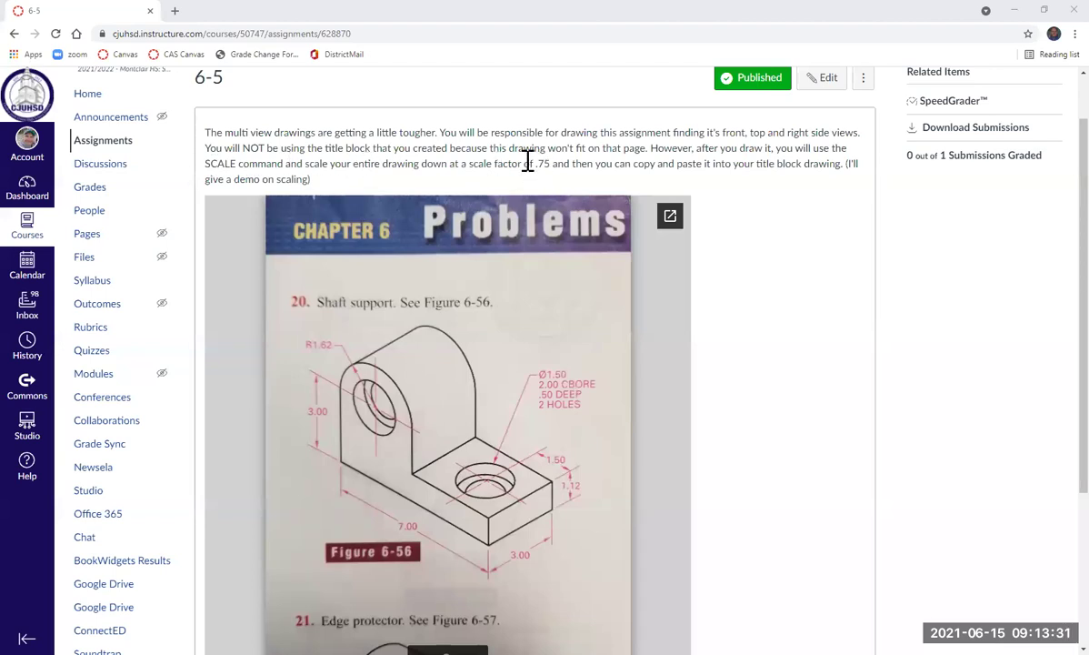
# Examine the 6-5 assignment instructions and the dimensions of the shaft support in Figure 6-56.
pyautogui.moveTo(526, 164); pyautogui.dragTo(558, 165)
pyautogui.click(703, 179)
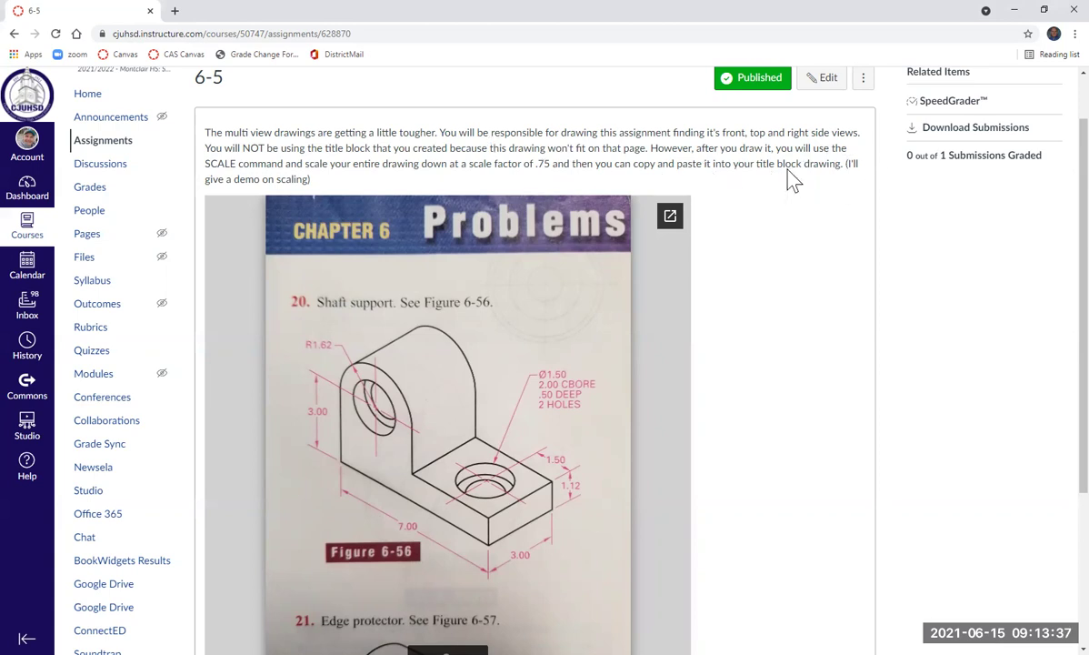
pyautogui.scroll(-2, 809, 342)
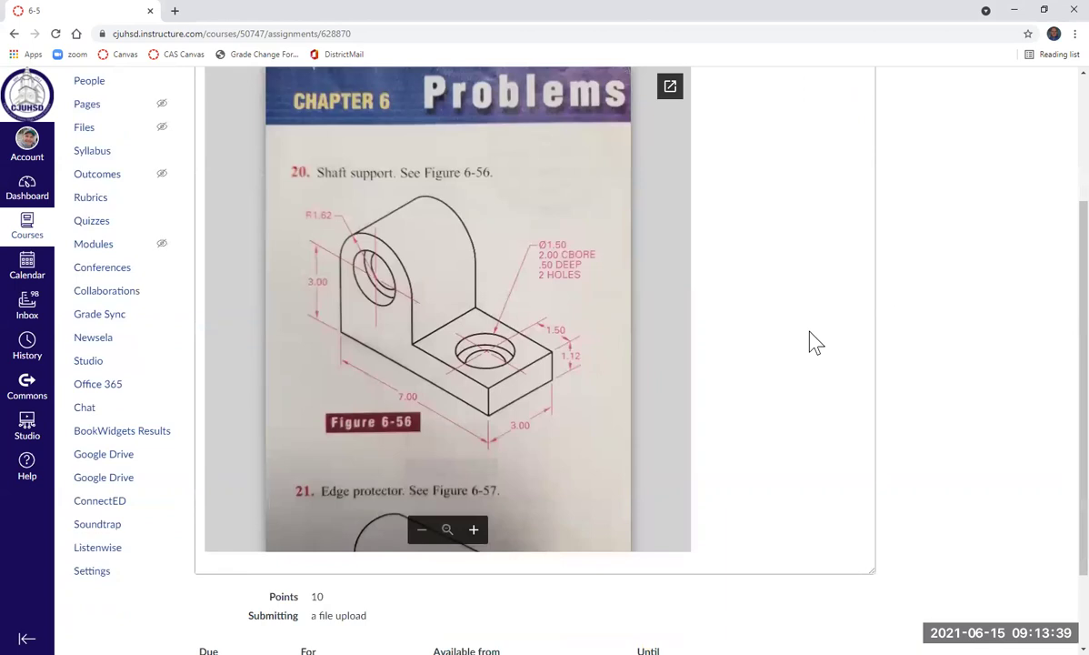
pyautogui.scroll(1, 635, 436)
pyautogui.scroll(2, 444, 438)
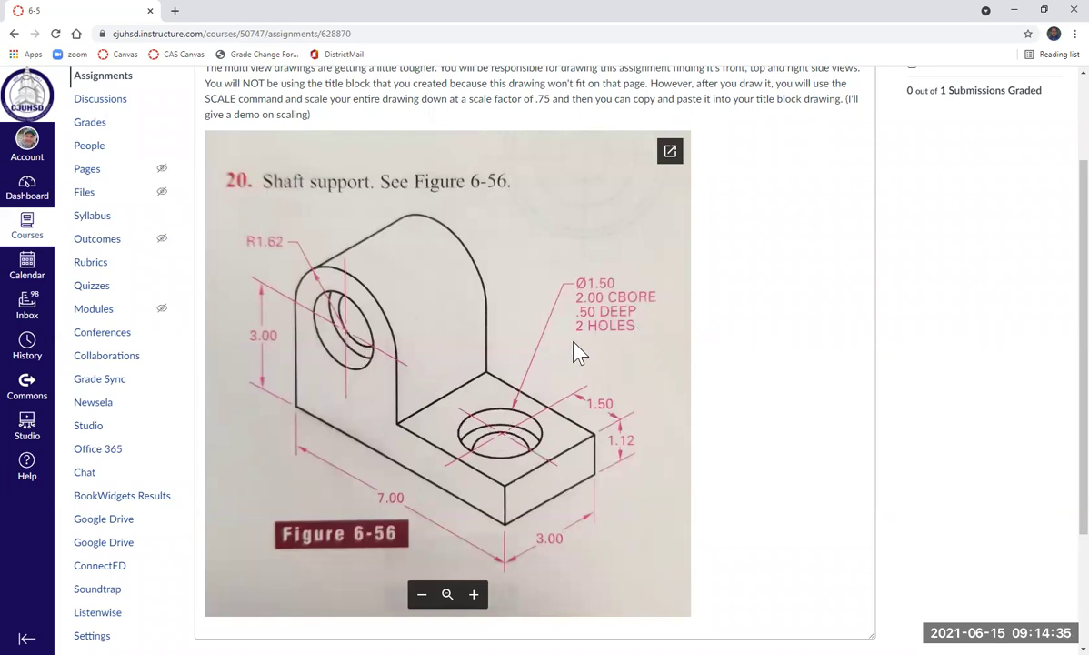
pyautogui.scroll(-2, 382, 365)
pyautogui.scroll(1, 474, 396)
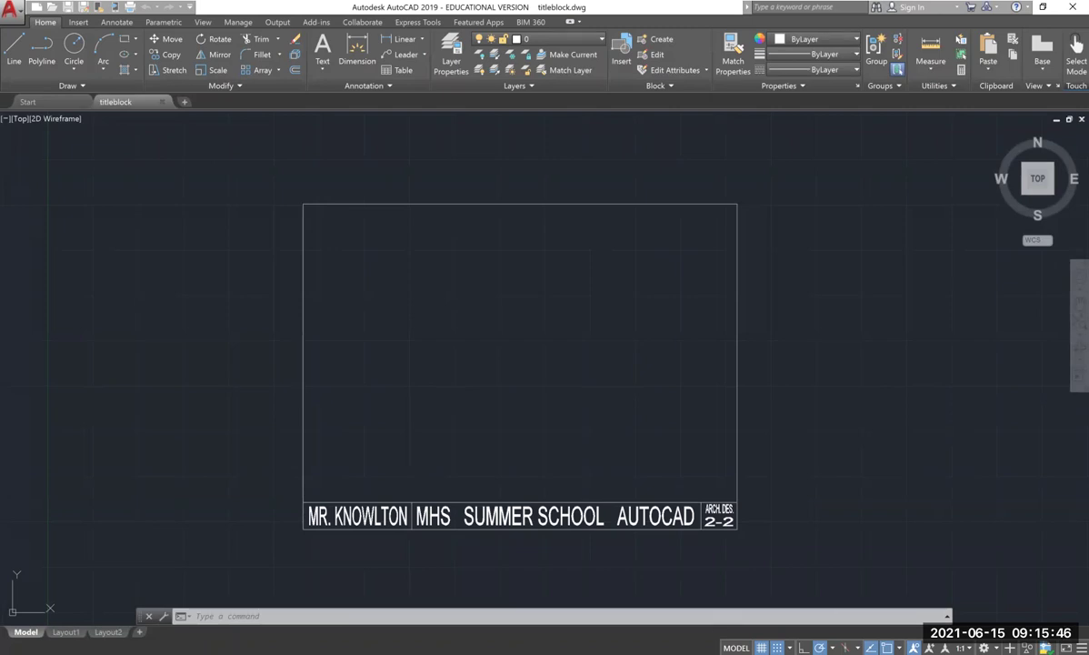
# Draw the front view's base beside the title block: a 7 horizontal line, a 1.12 vertical right edge and a short top line going left.
pyautogui.moveTo(600, 433)
pyautogui.mouseDown(button='middle')
pyautogui.moveTo(448, 368)
pyautogui.moveTo(324, 430)
pyautogui.moveTo(229, 406)
pyautogui.moveTo(198, 413)
pyautogui.mouseUp(button='middle')
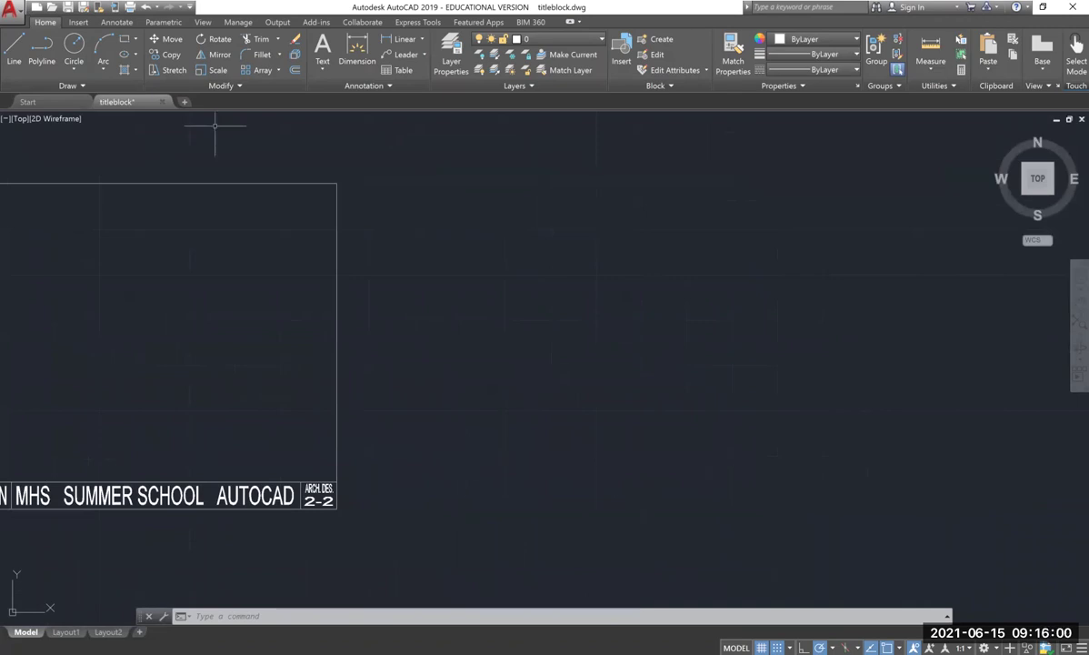
pyautogui.click(17, 45)
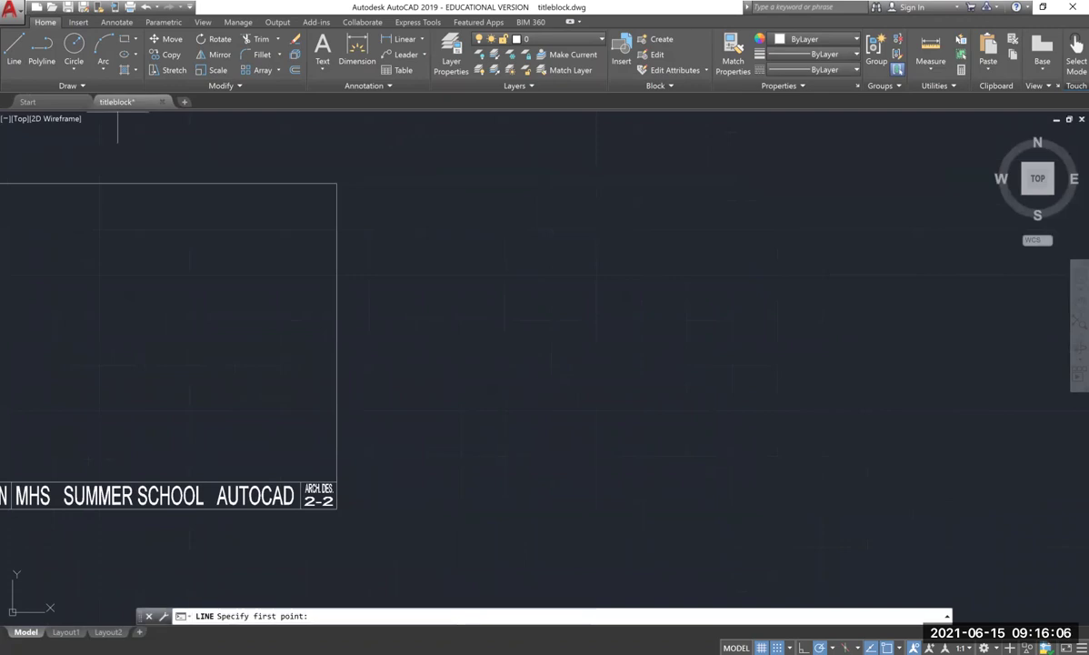
pyautogui.click(516, 455)
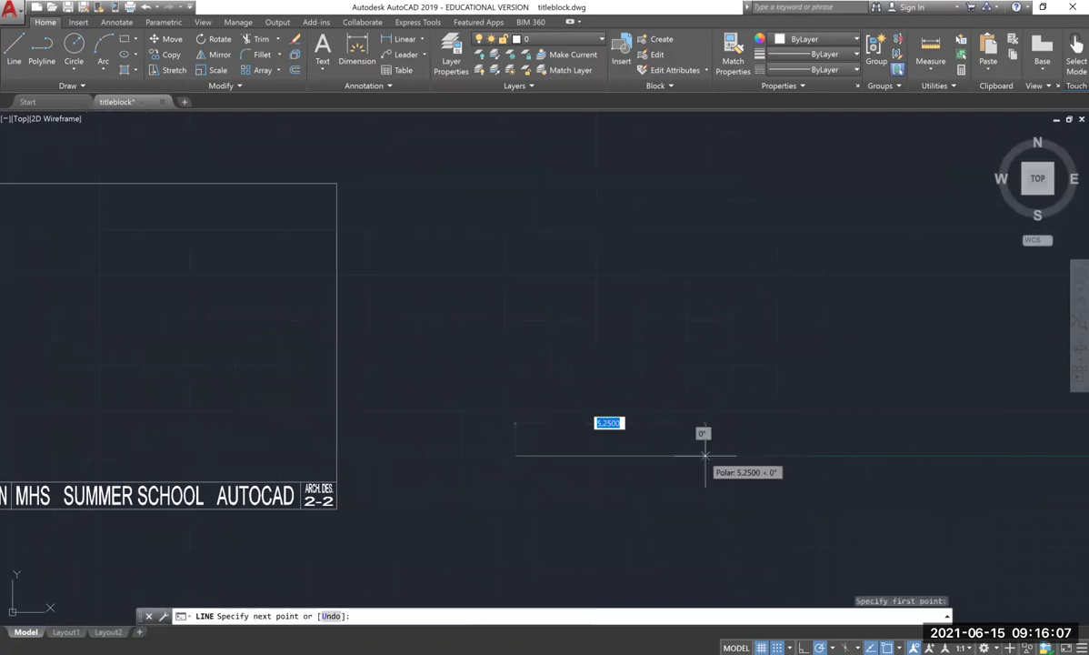
pyautogui.write('7')
pyautogui.press('Return')
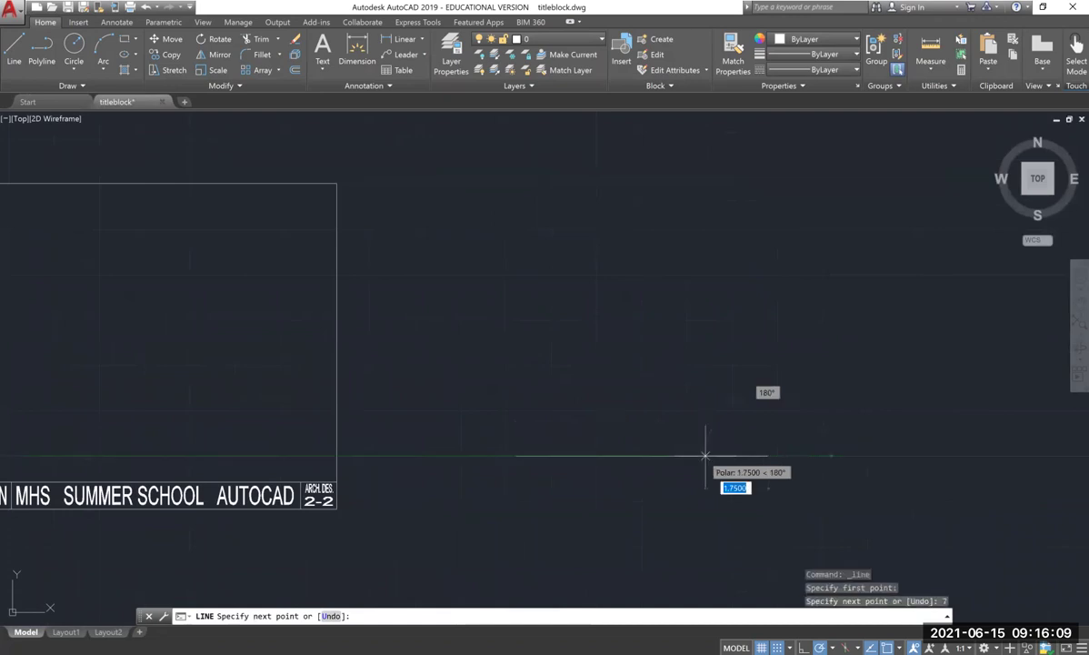
pyautogui.write('1.12')
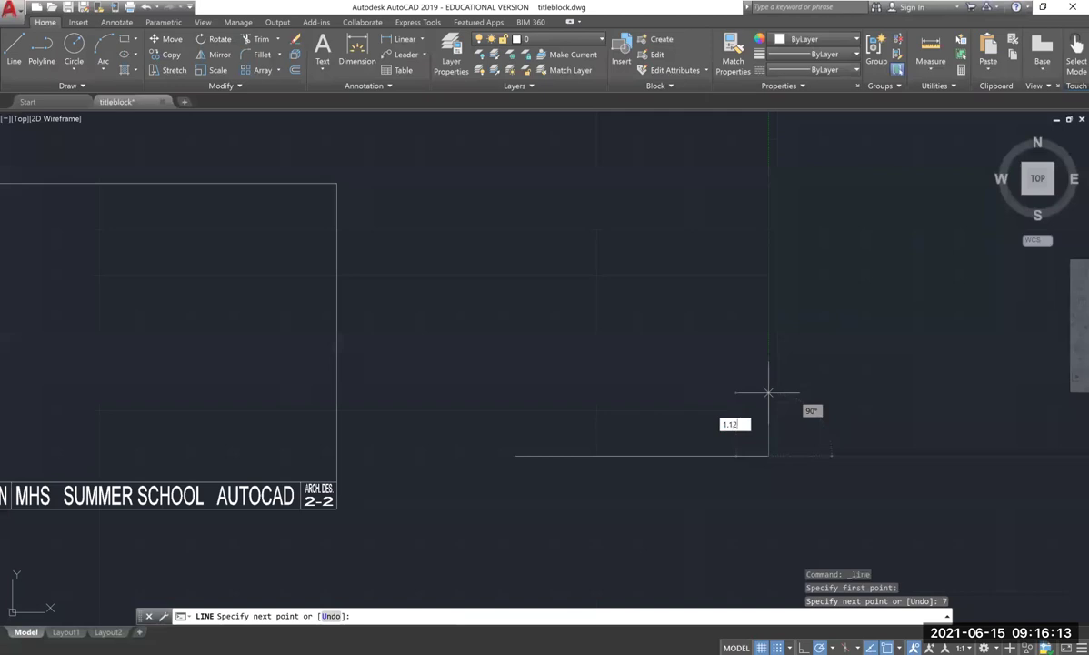
pyautogui.press('Return')
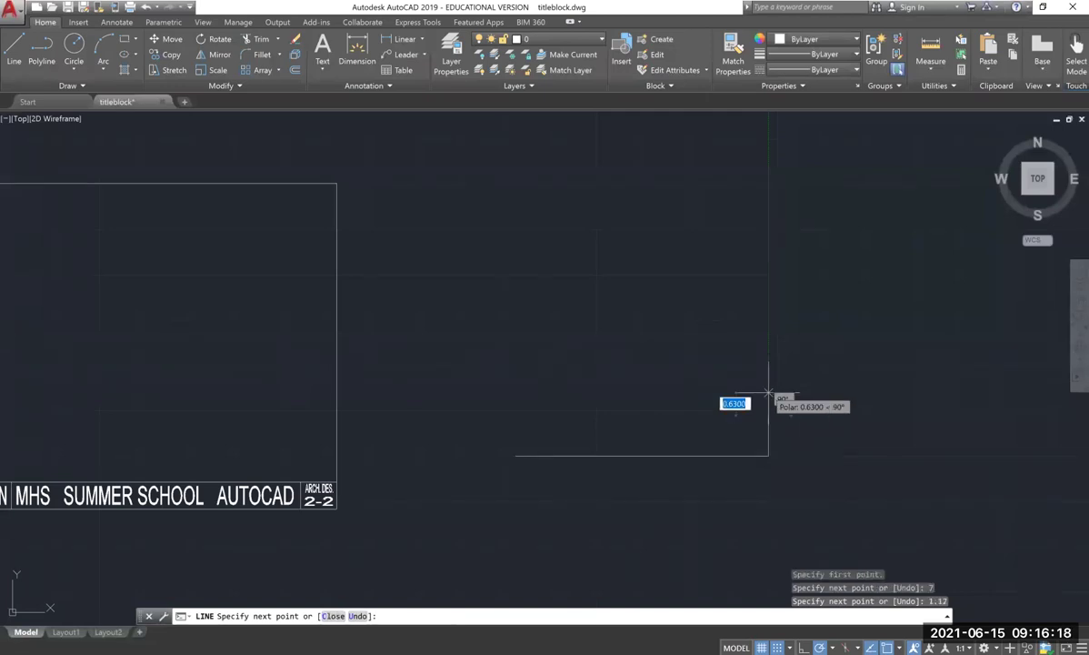
pyautogui.press('Return')
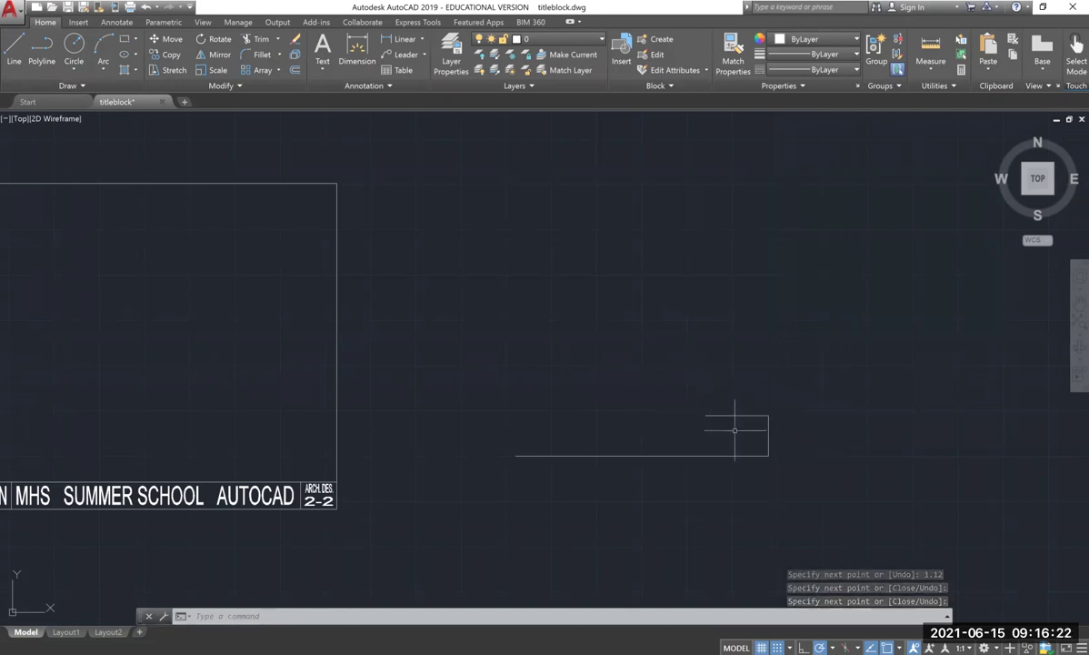
# Draw a line 3 up from the base's lower-left corner and 1.62 to the right.
pyautogui.click(14, 53)
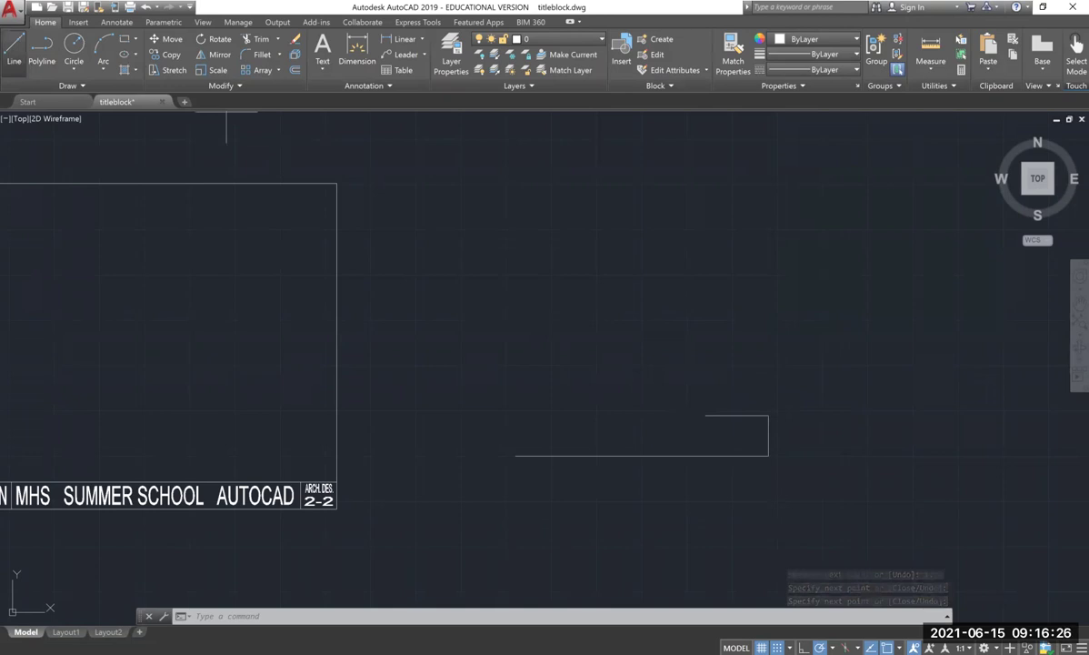
pyautogui.click(515, 455)
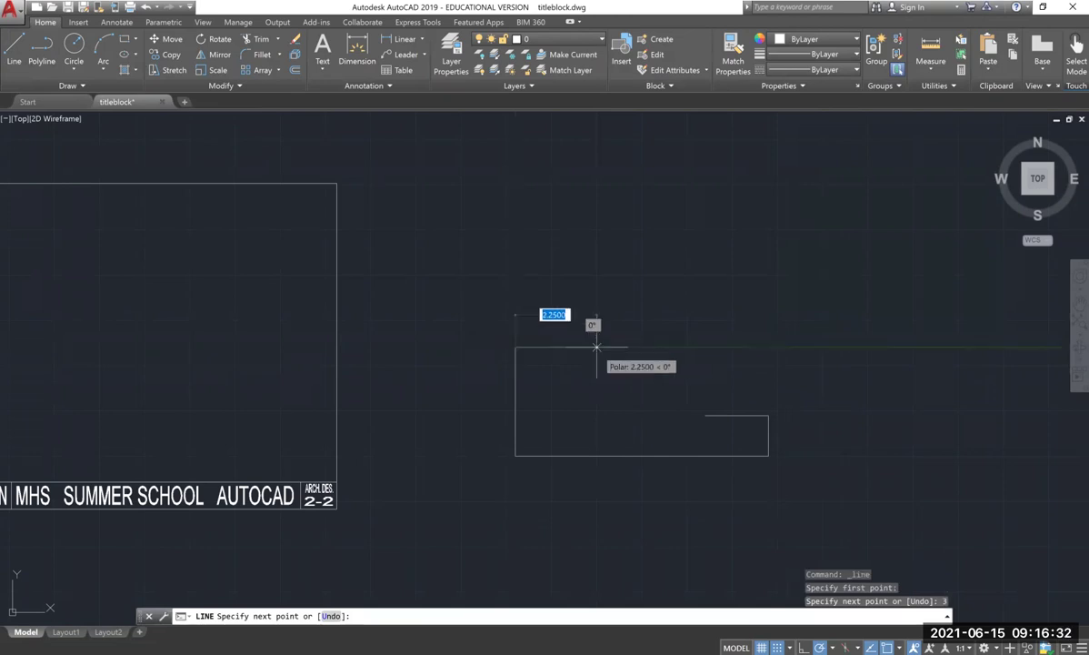
pyautogui.write('1.62')
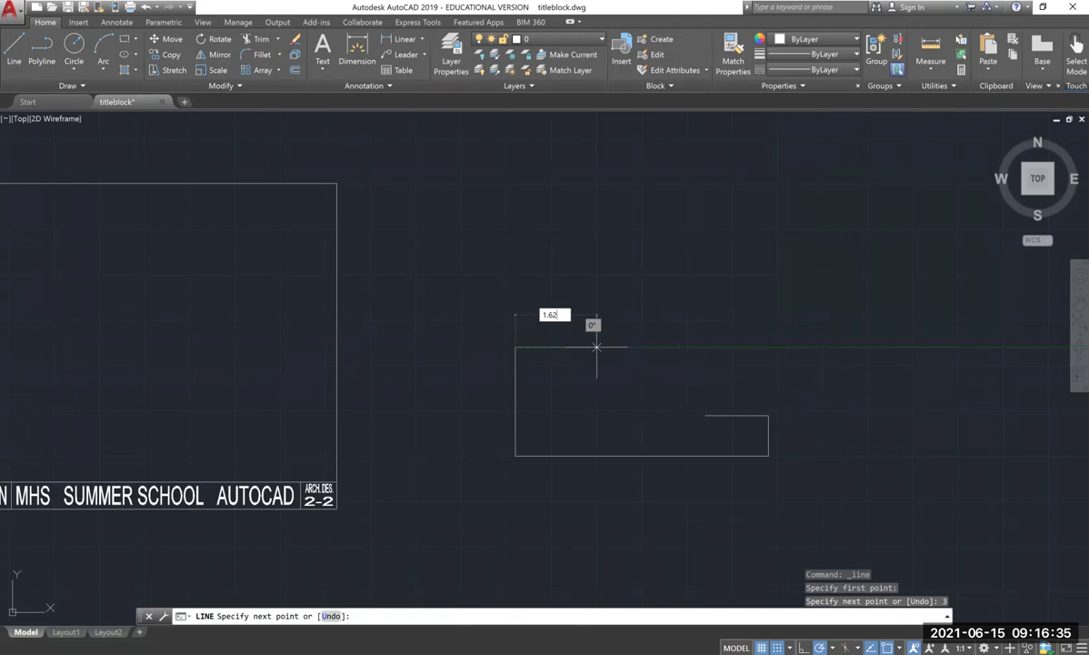
pyautogui.press('Return')
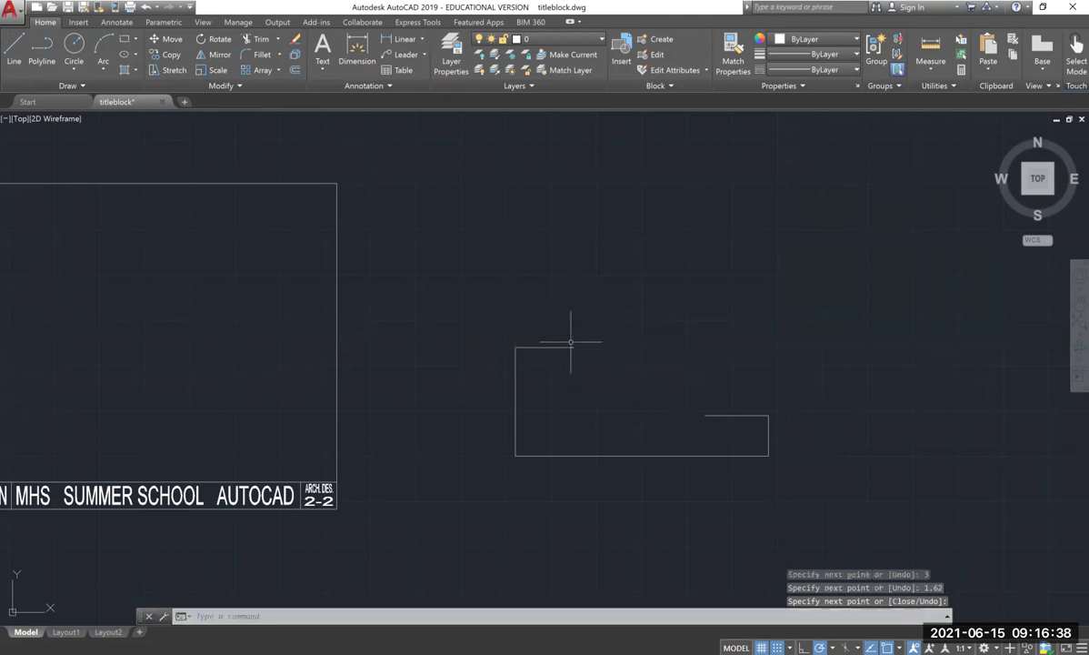
# Draw a circle centred on the free end of the 1.62 line, with its radius reaching the left vertical edge.
pyautogui.click(78, 63)
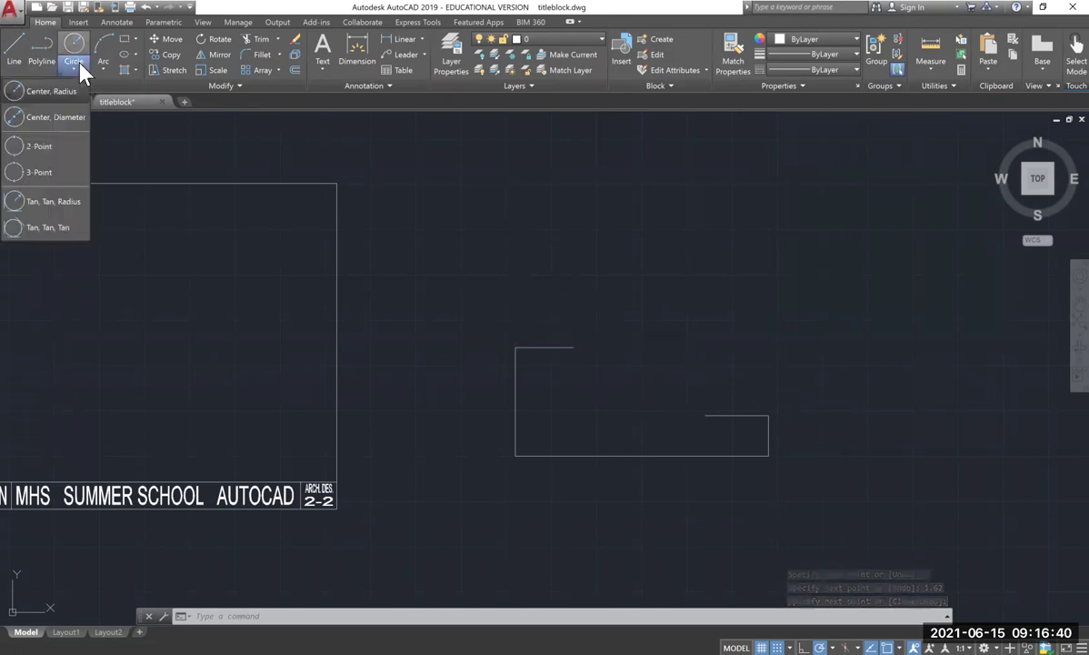
pyautogui.click(42, 92)
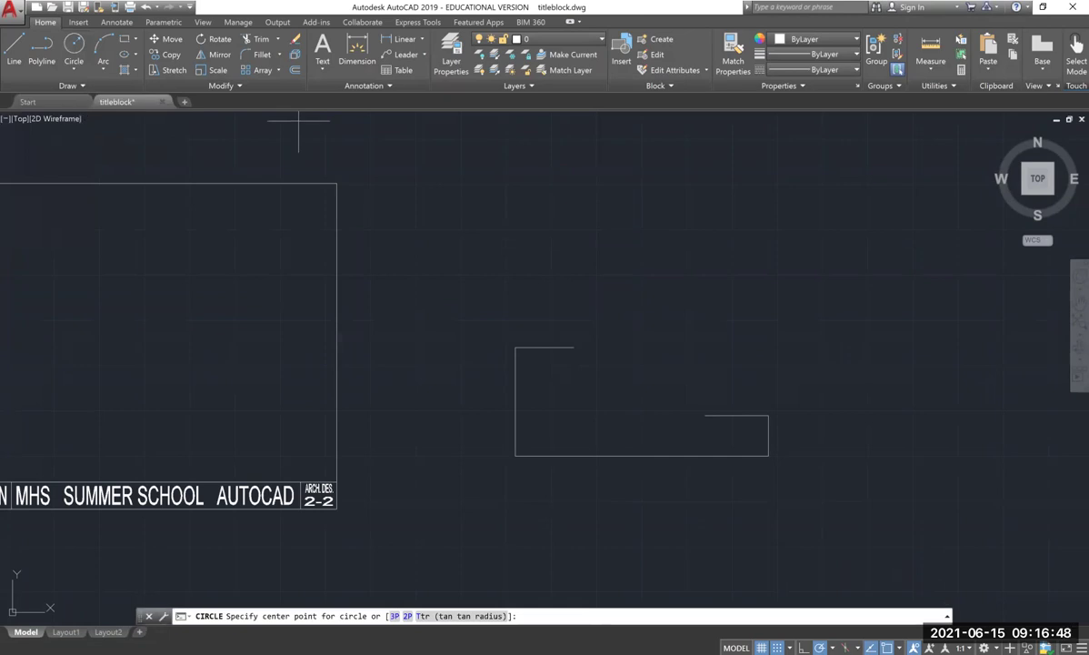
pyautogui.click(574, 347)
pyautogui.click(514, 332)
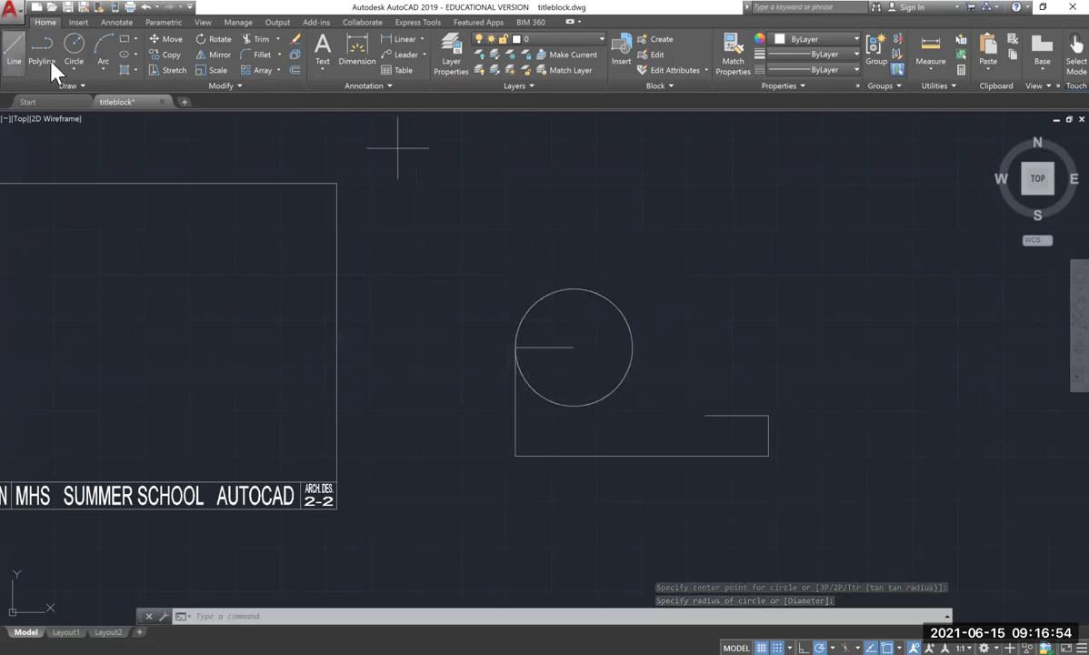
# Draw a vertical line from the circle's right quadrant down past the height of the base's top line.
pyautogui.press('l')
pyautogui.press('Return')
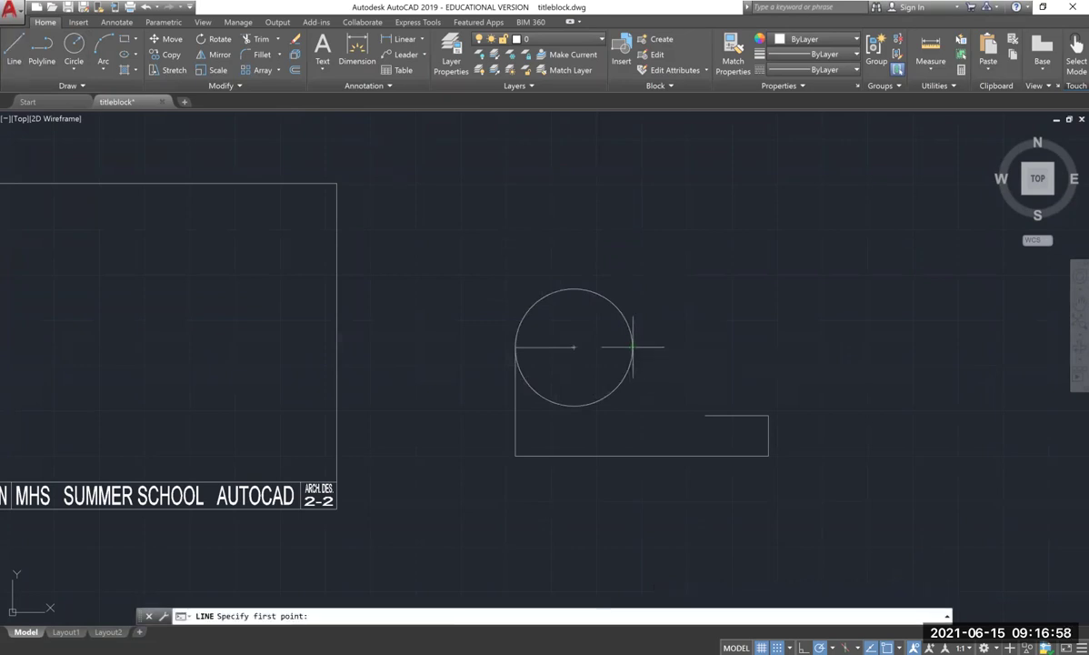
pyautogui.click(632, 347)
pyautogui.click(633, 427)
pyautogui.press('Return')
# Make the base's top line and the vertical line meet in a clean corner, and trim away the circle's lower half.
pyautogui.click(729, 433)
pyautogui.click(705, 415)
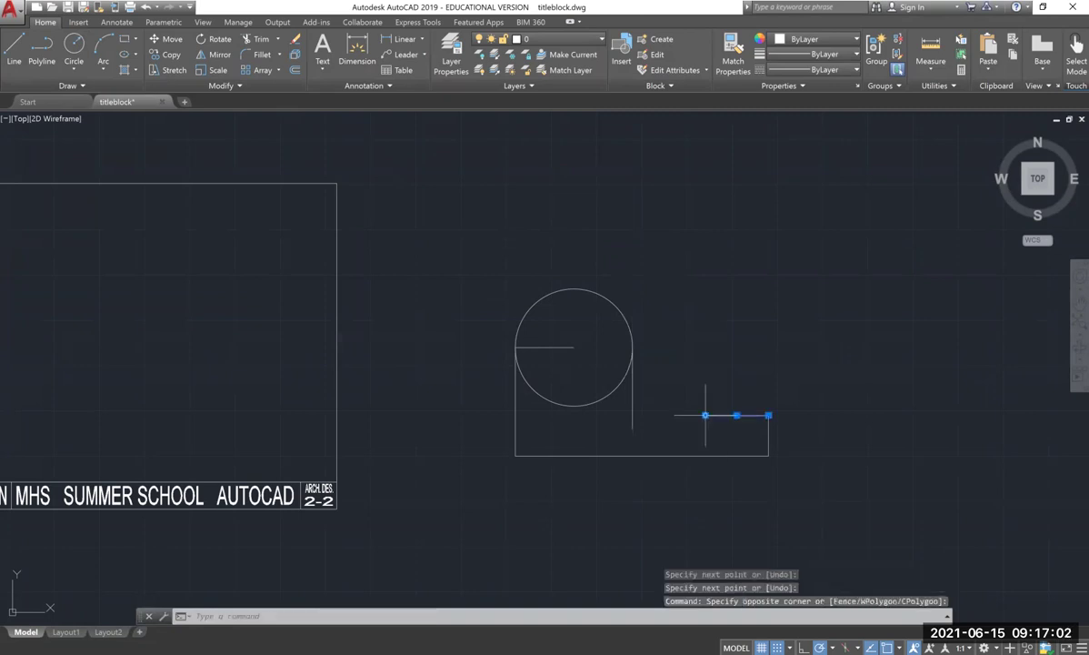
pyautogui.moveTo(706, 416); pyautogui.dragTo(633, 416)
pyautogui.click(633, 421)
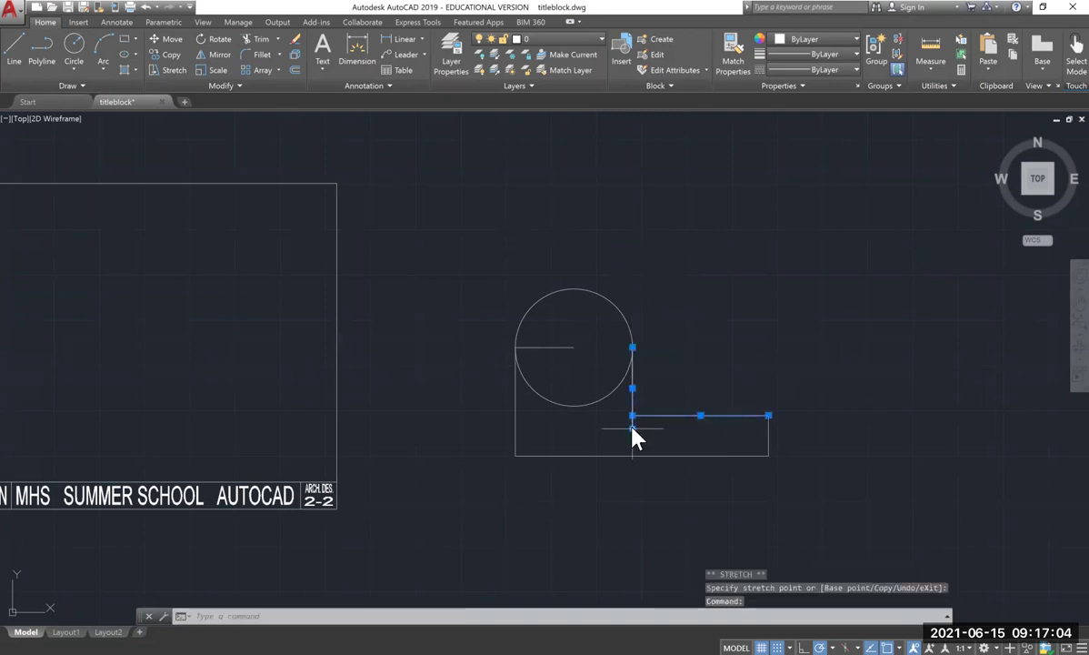
pyautogui.press('Escape')
pyautogui.press('Escape')
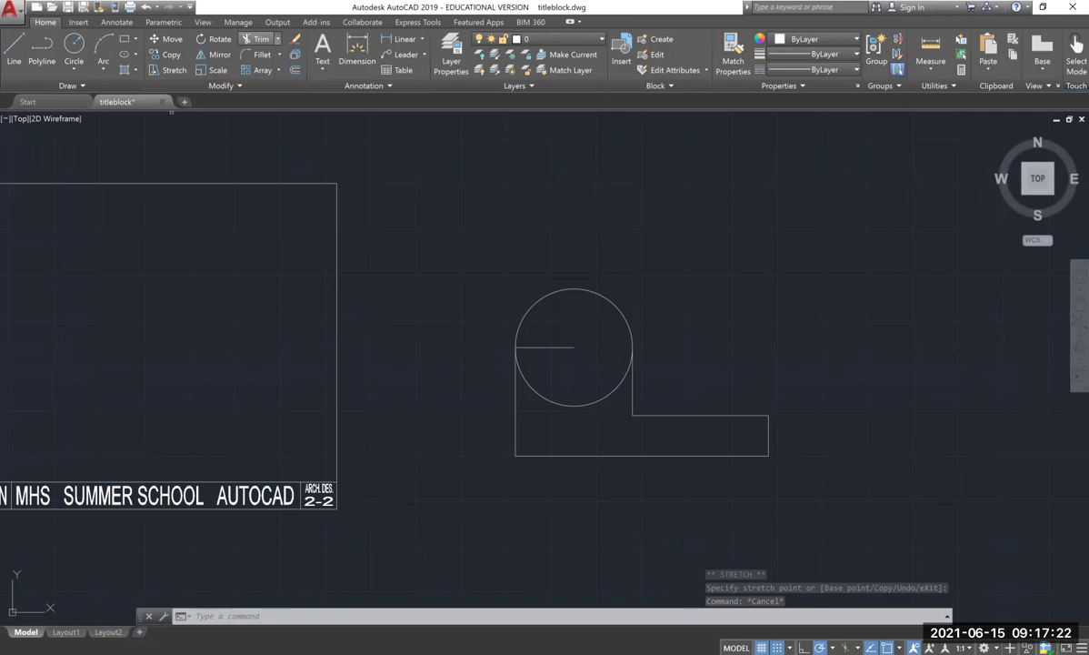
pyautogui.click(261, 38)
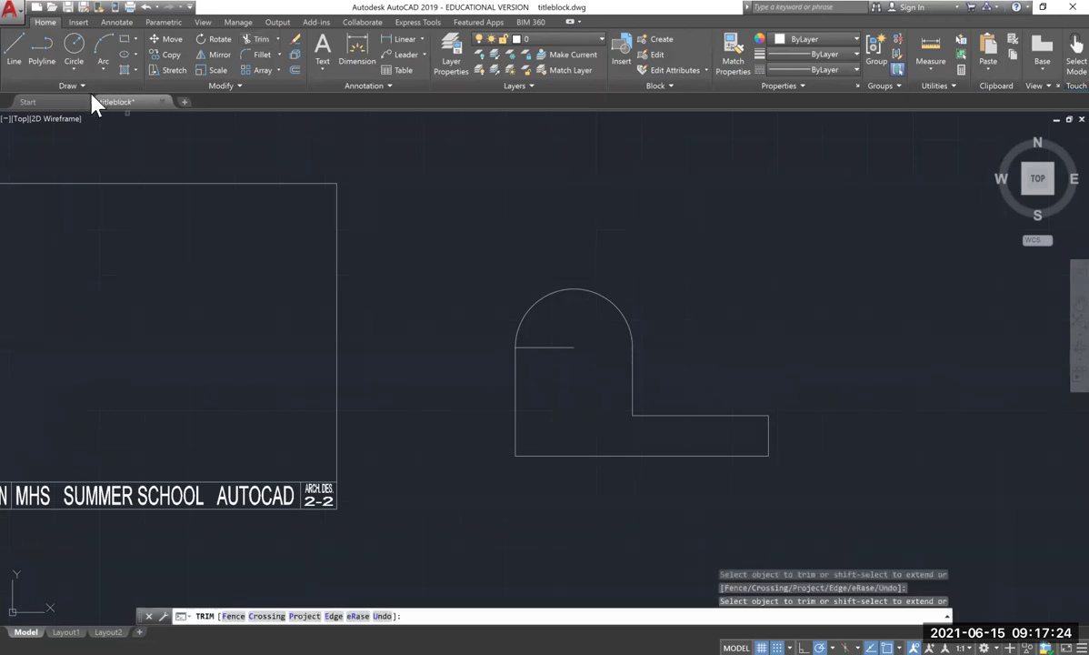
# Draw two concentric circles with diameters 2 and 1.5 at the centre of the rounded top.
pyautogui.click(74, 69)
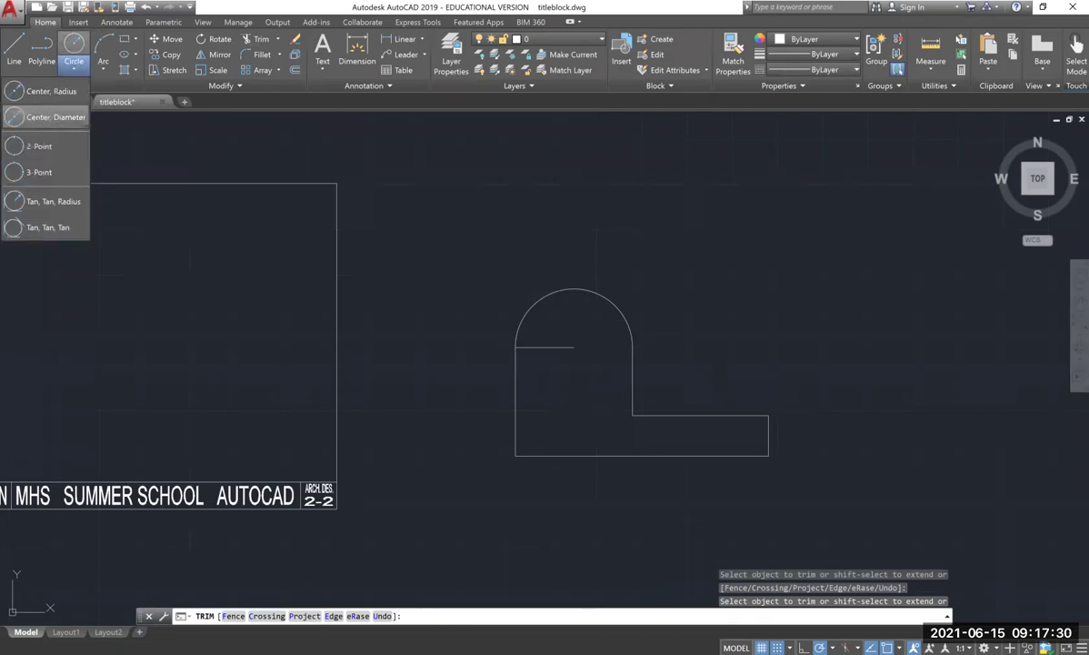
pyautogui.click(54, 116)
pyautogui.click(574, 346)
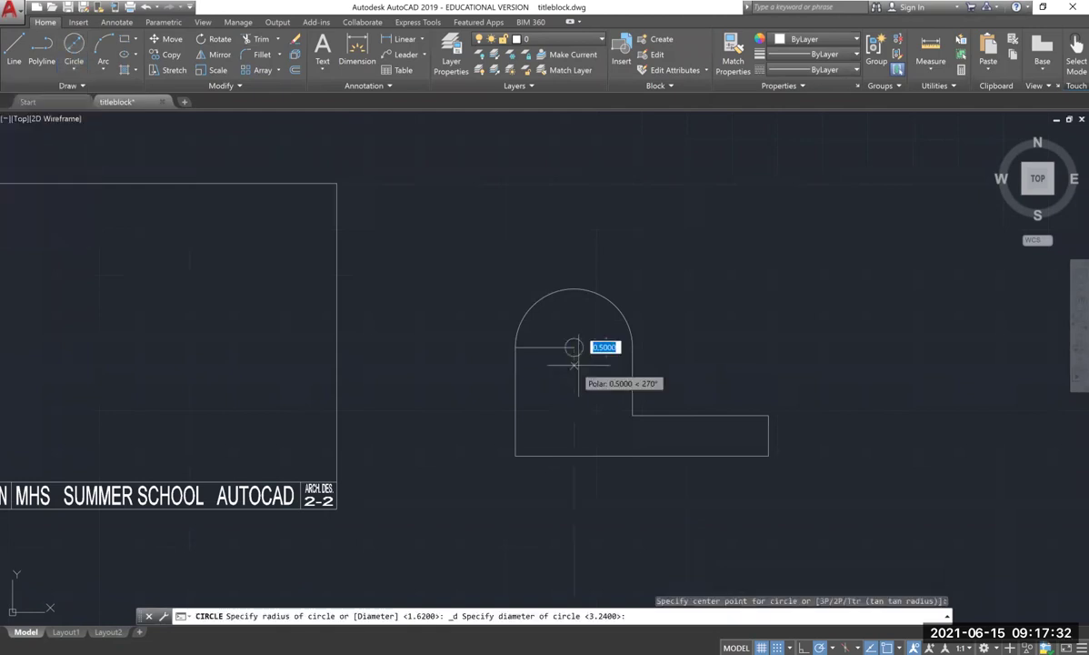
pyautogui.write('2')
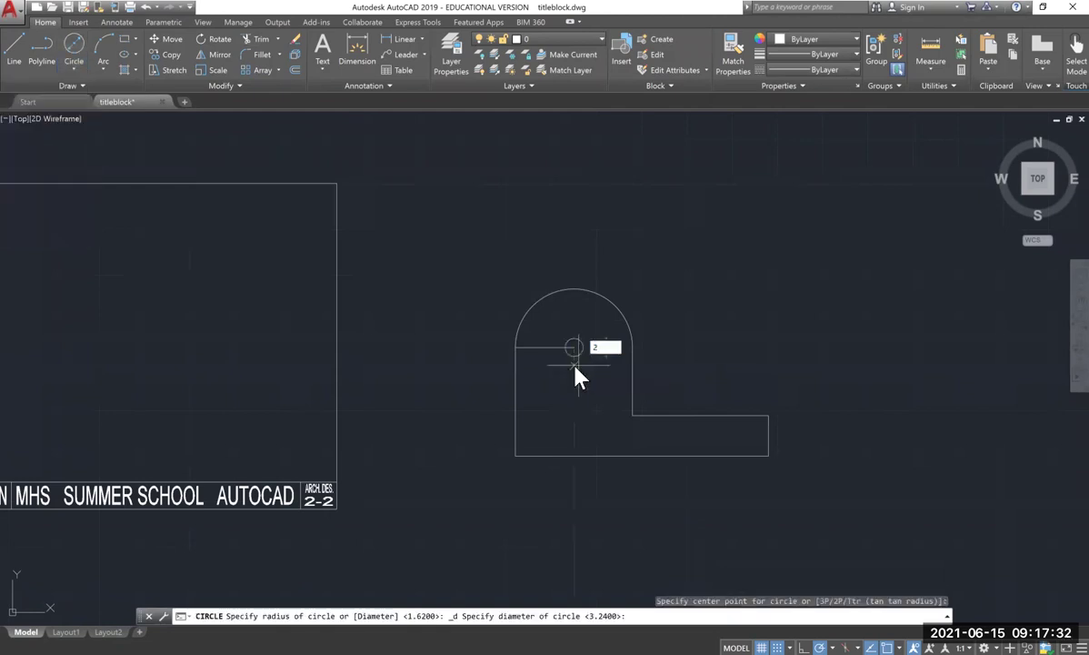
pyautogui.press('Return')
pyautogui.click(72, 70)
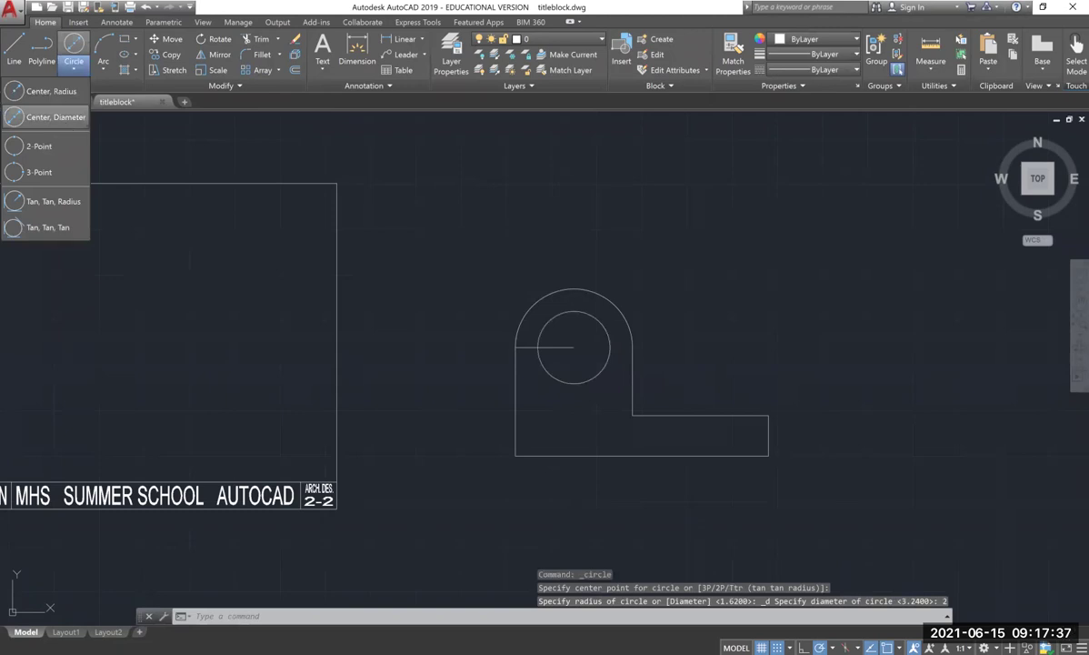
pyautogui.click(57, 116)
pyautogui.click(574, 346)
pyautogui.write('1.5')
pyautogui.press('Return')
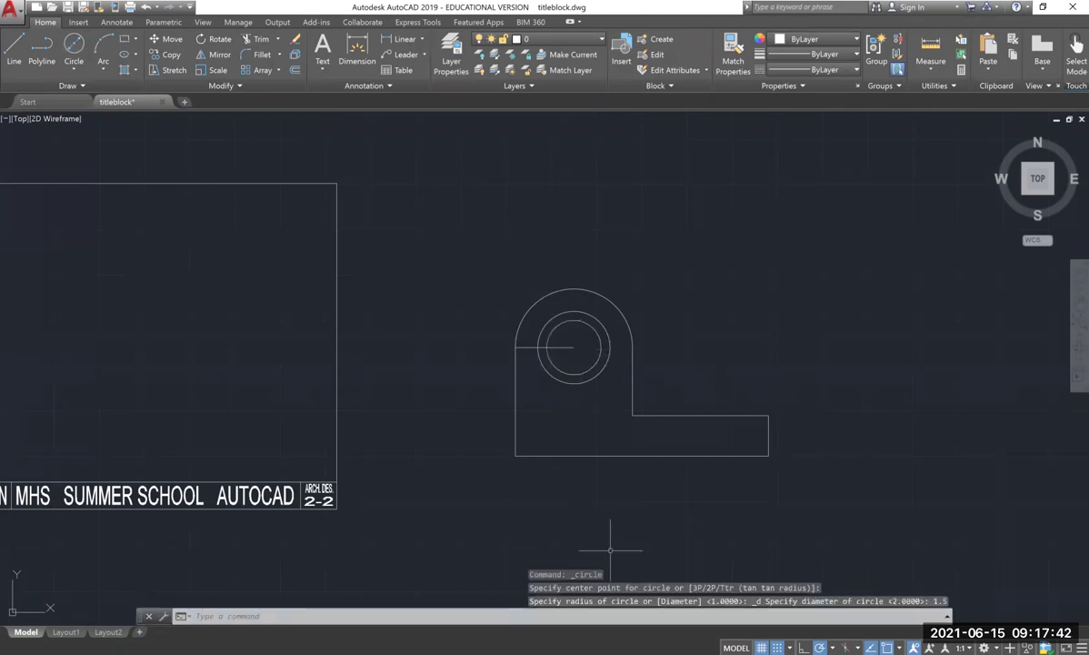
# Draw a construction line 1 unit up from the top of the arc and left past the front view's left edge.
pyautogui.moveTo(574, 248); pyautogui.dragTo(574, 283, button='middle')
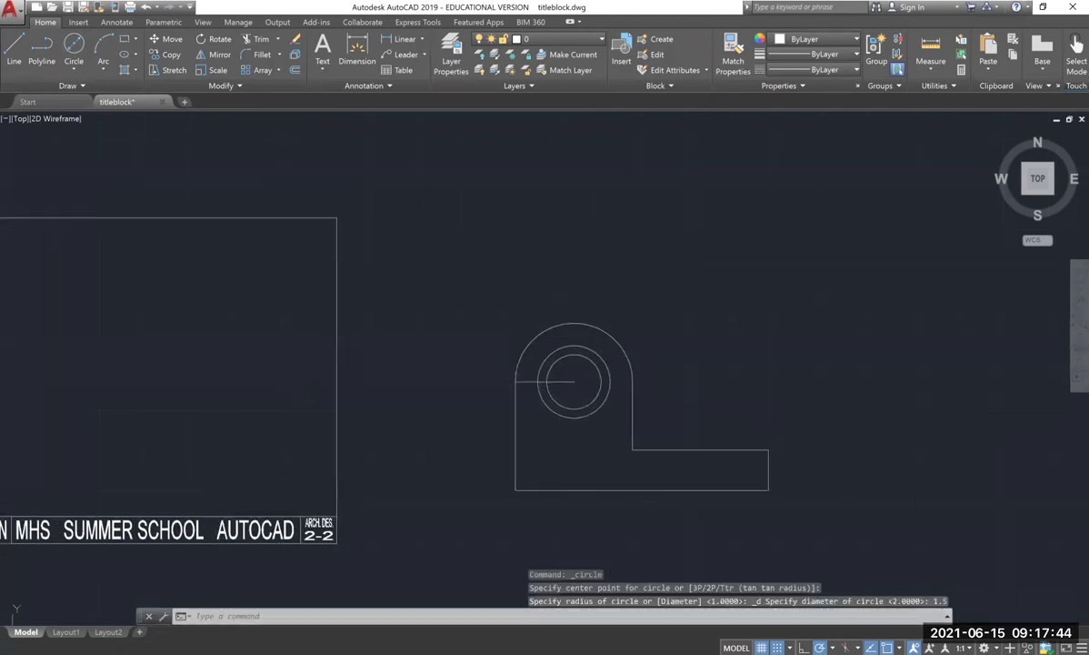
pyautogui.moveTo(295, 115); pyautogui.dragTo(288, 133, button='middle')
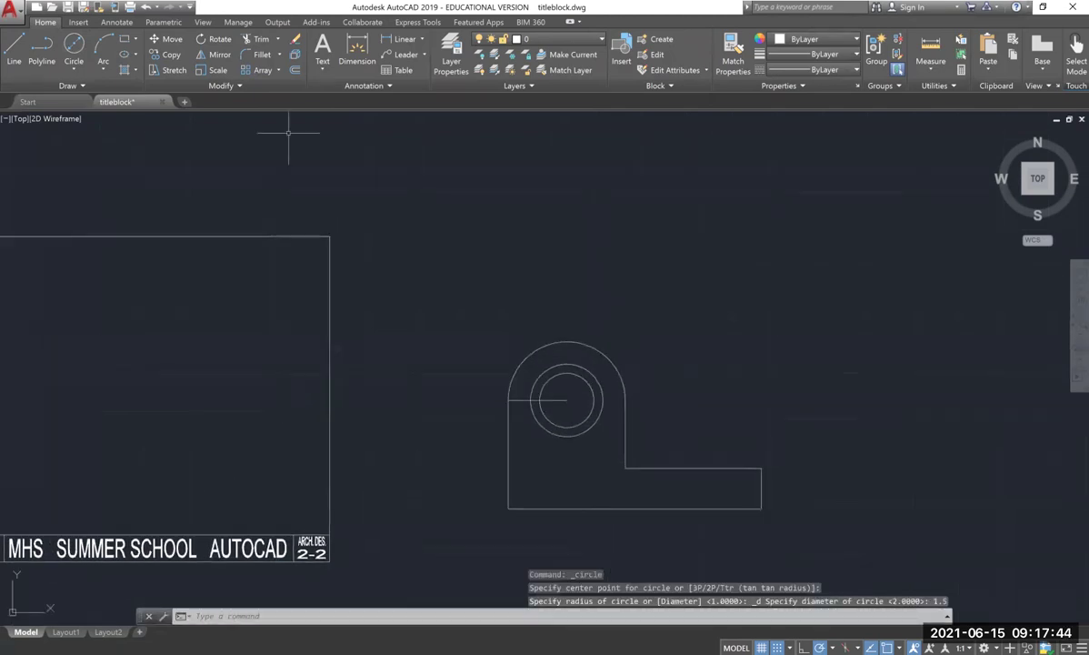
pyautogui.click(14, 46)
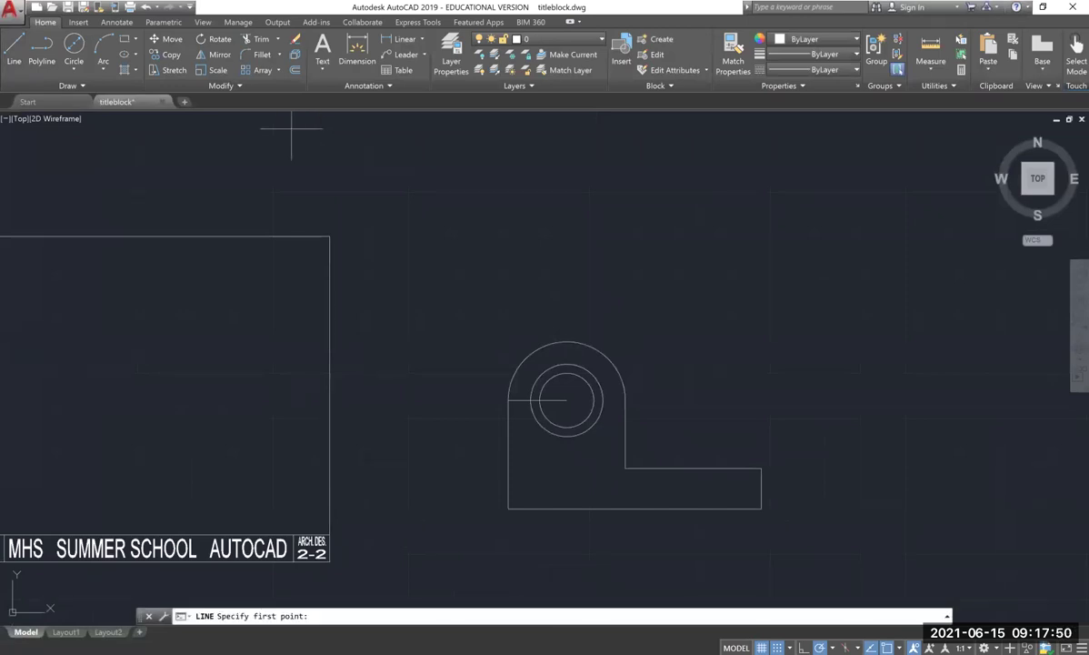
pyautogui.click(567, 400)
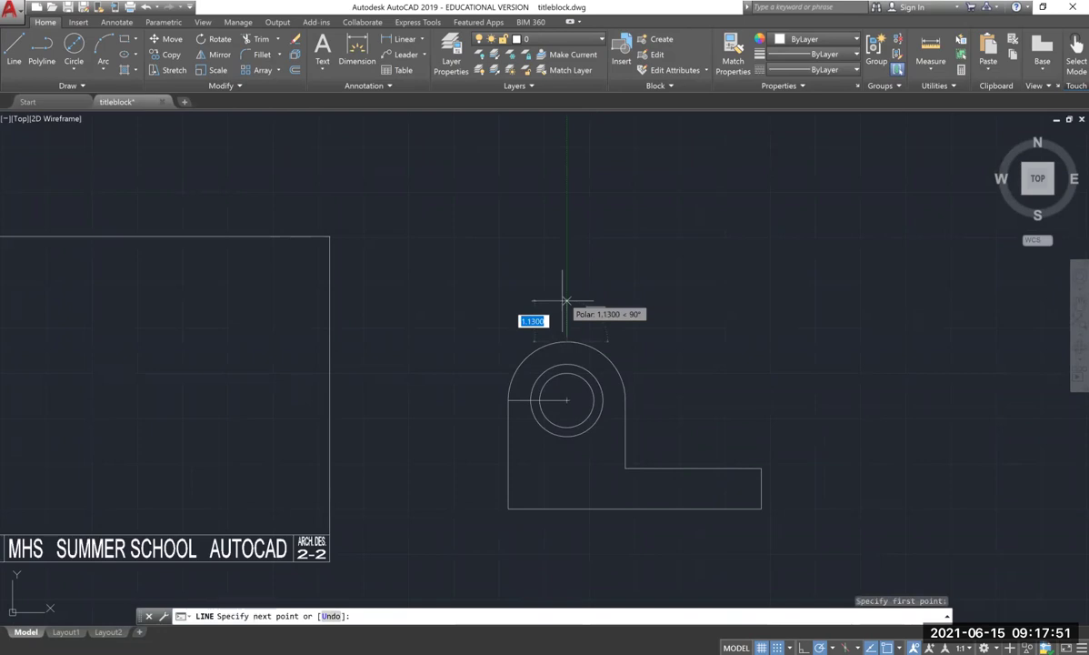
pyautogui.write('1')
pyautogui.press('Return')
pyautogui.click(446, 306)
pyautogui.press('Return')
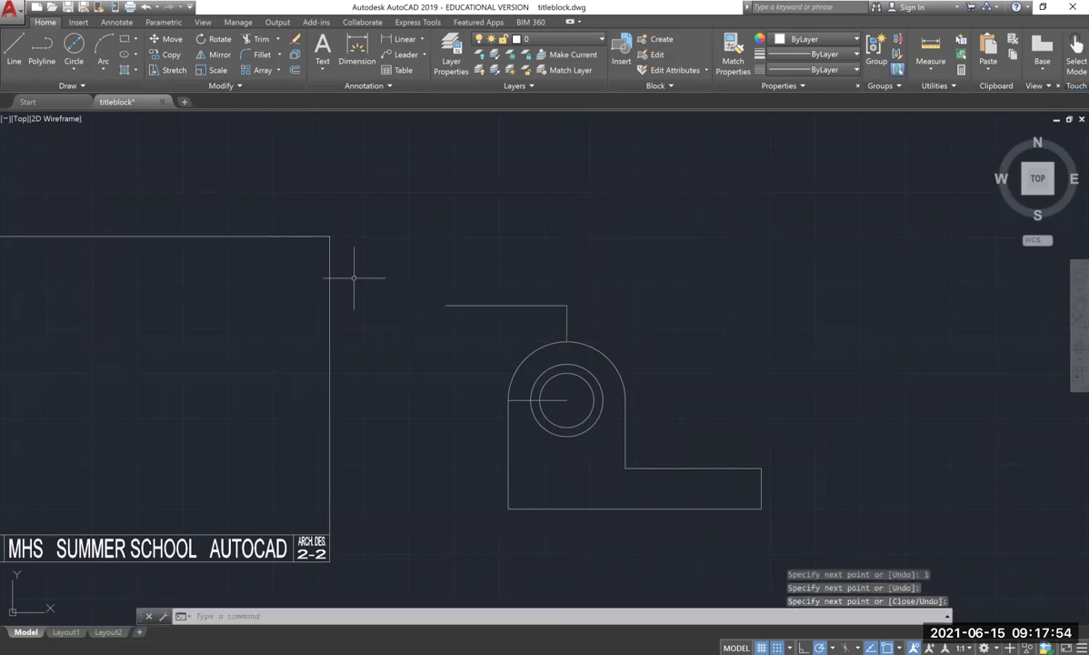
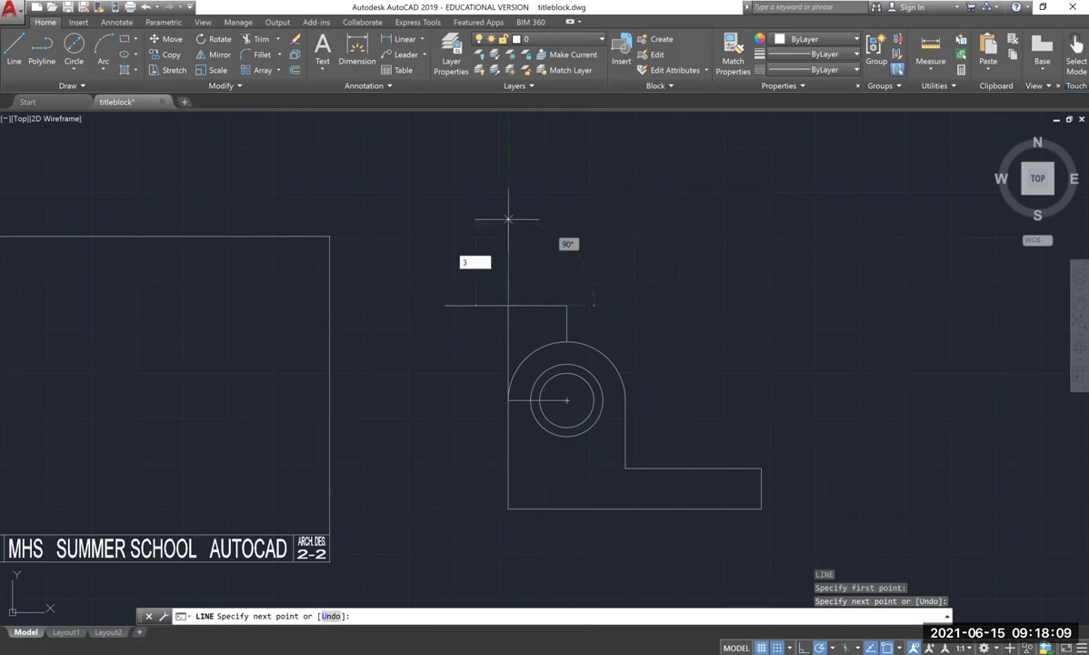
# Draw the top view's left edge 3 units up, rear edge 7 units right, and right edge down to the construction line's height.
pyautogui.press('Return')
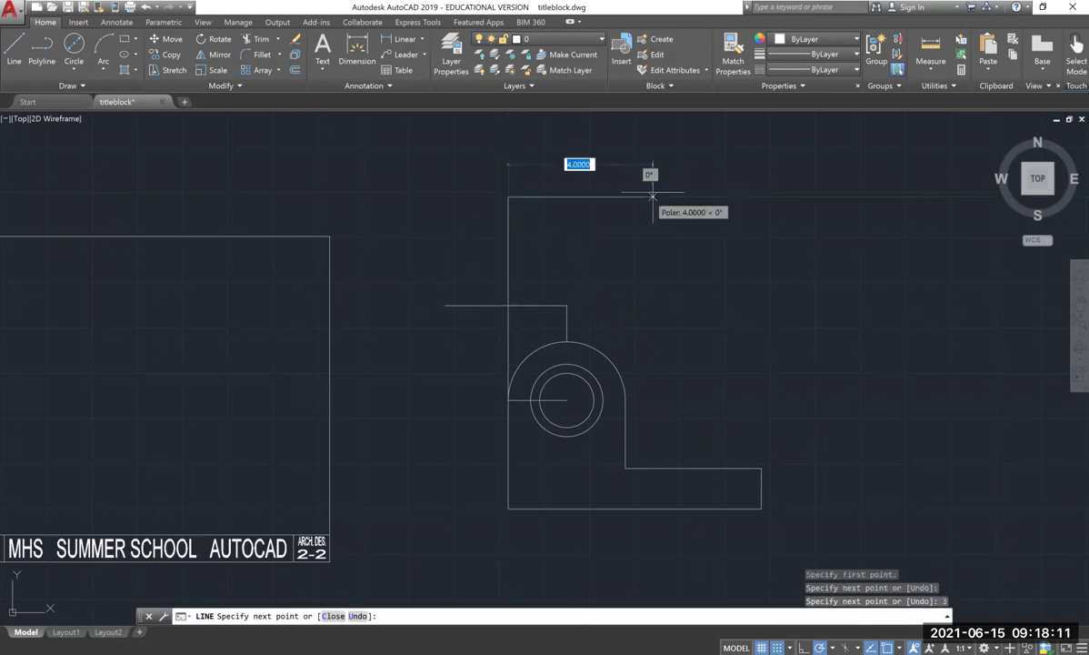
pyautogui.write('4')
pyautogui.press('Return')
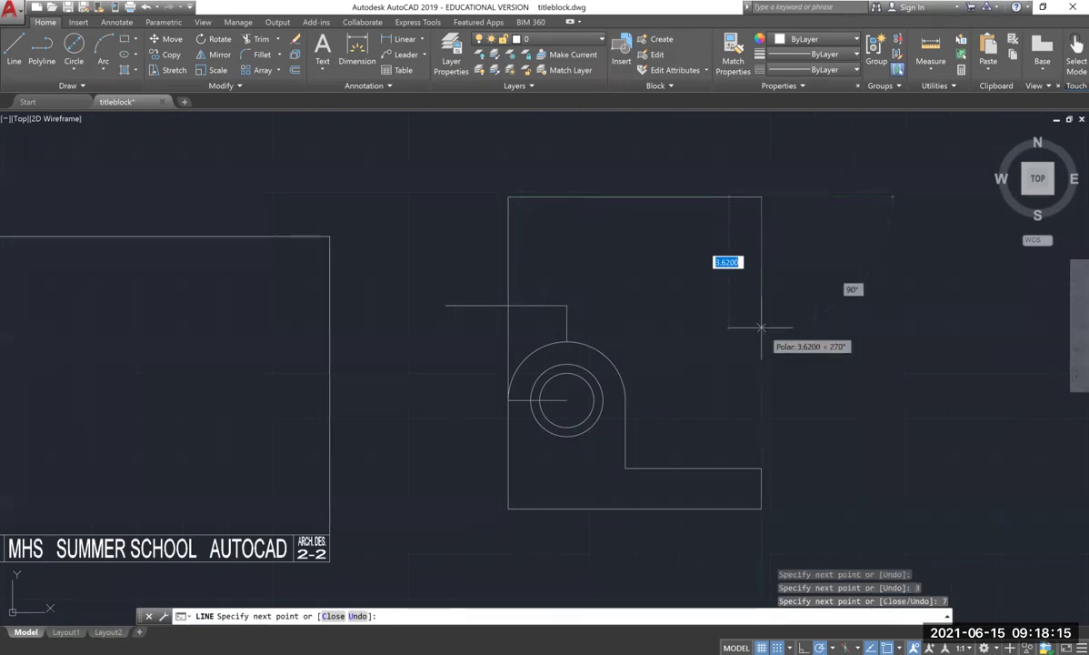
pyautogui.press('Escape')
# Stretch both ends of the horizontal construction line to the top view's left and right edges to form its front edge.
pyautogui.click(487, 304)
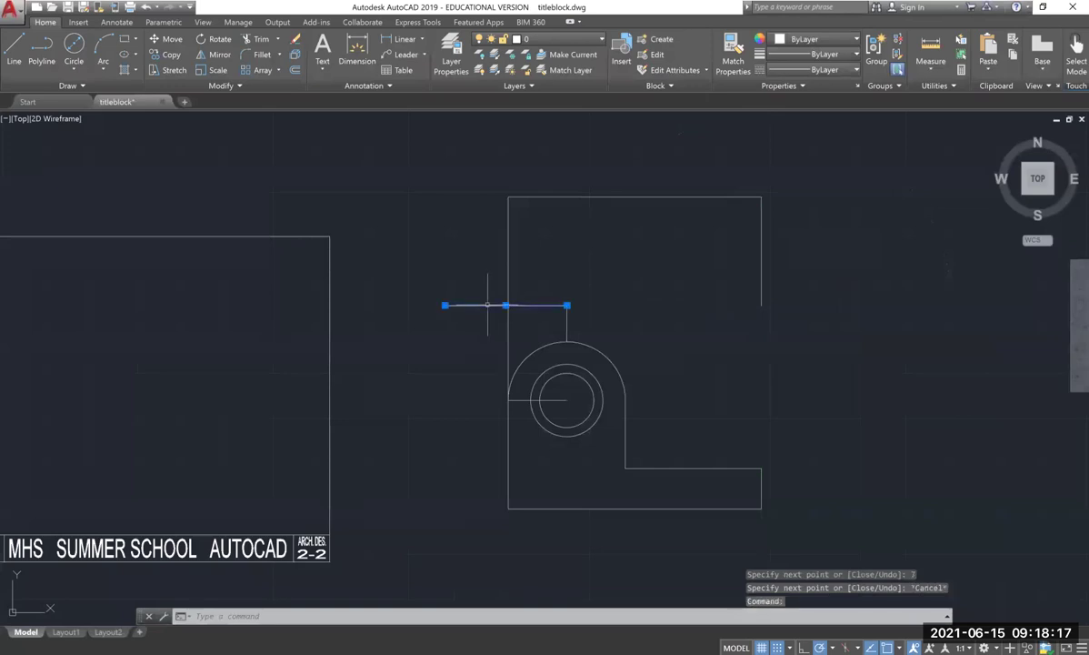
pyautogui.click(567, 305)
pyautogui.click(761, 305)
pyautogui.click(444, 305)
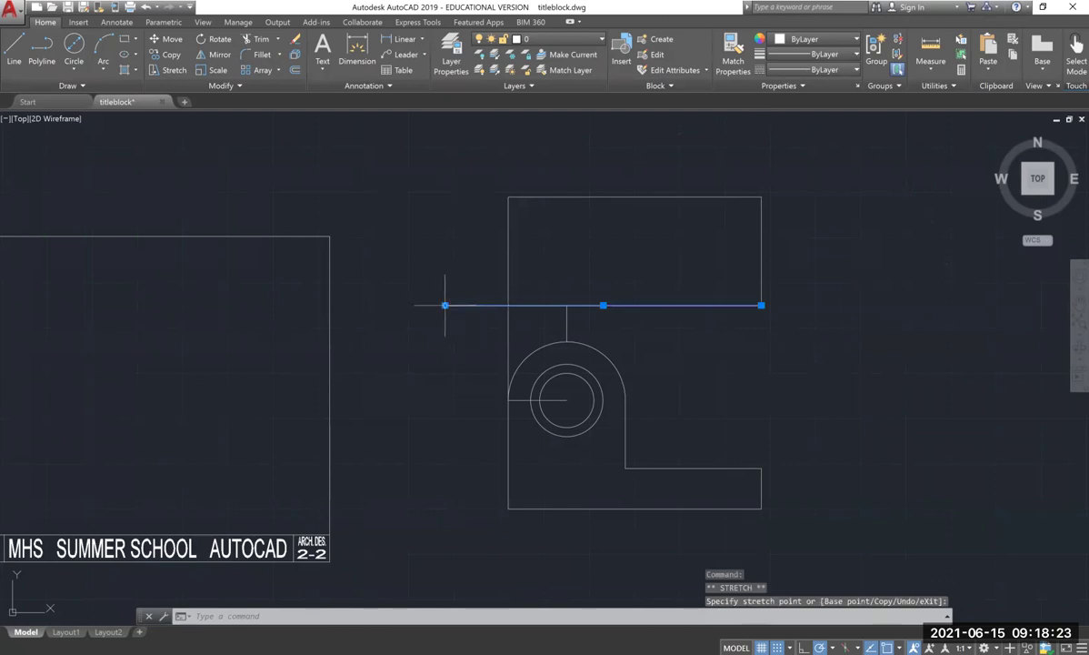
pyautogui.click(508, 305)
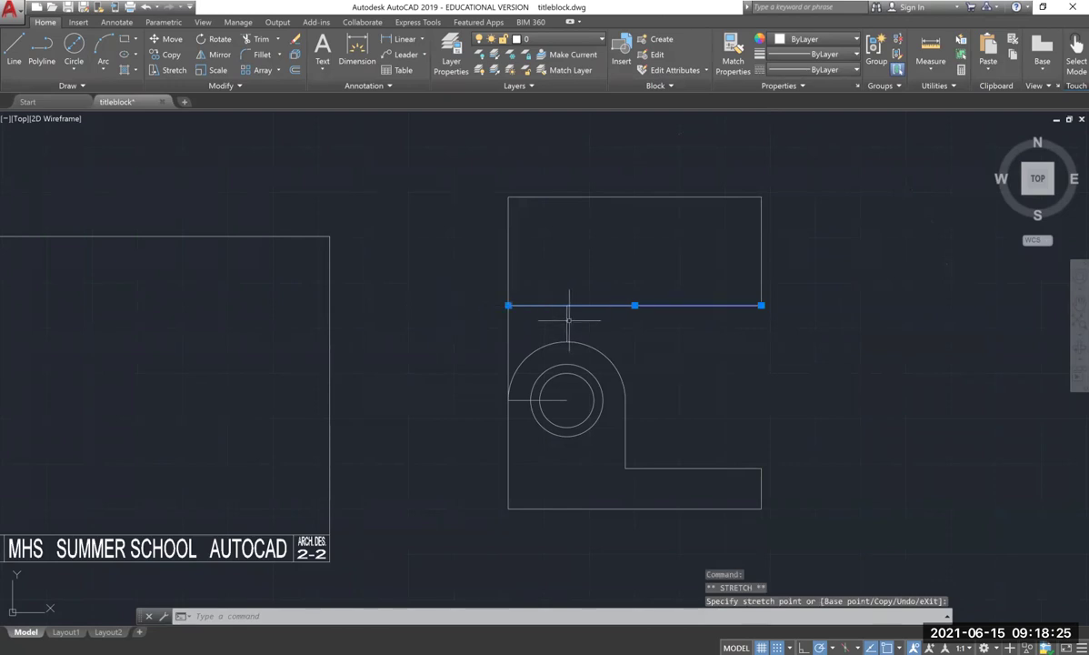
pyautogui.press('Escape')
# Erase the leftover vertical construction lines between the top view and the front view.
pyautogui.click(585, 326)
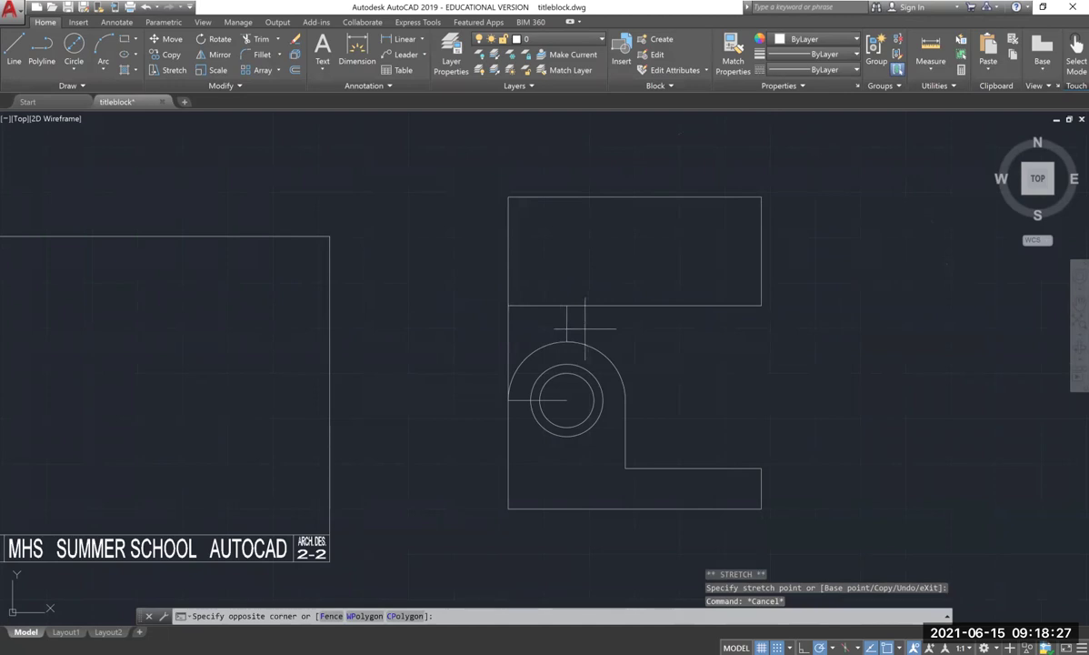
pyautogui.click(491, 341)
pyautogui.press('Delete')
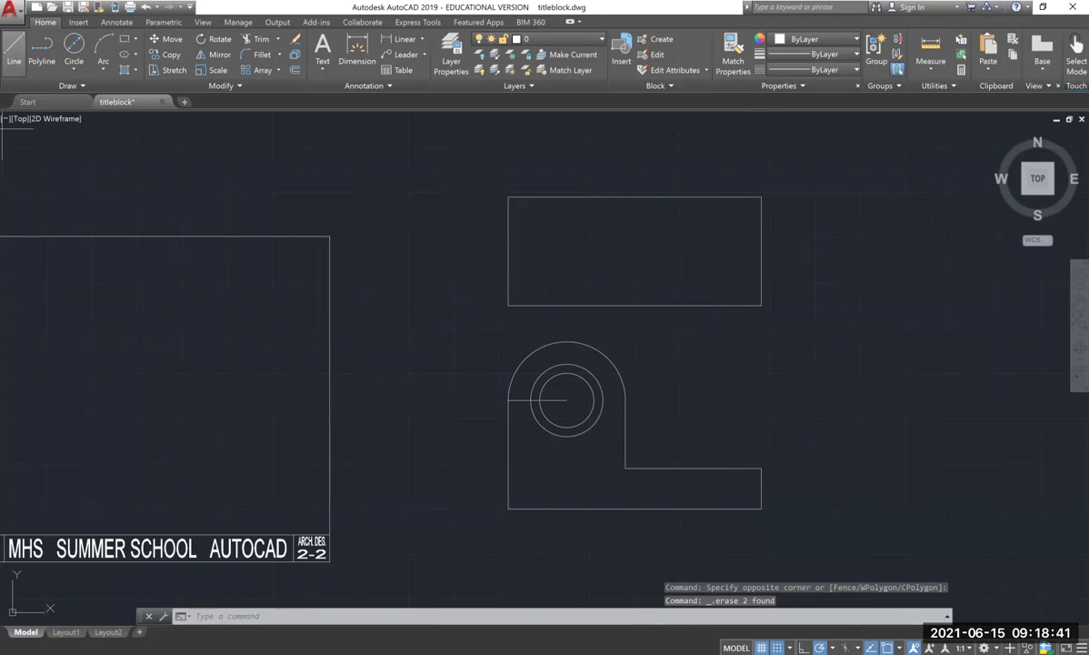
# Draw a vertical line across the top view, aligned with the right side of the front view's upright.
pyautogui.click(14, 50)
pyautogui.click(625, 196)
pyautogui.click(625, 305)
pyautogui.press('Return')
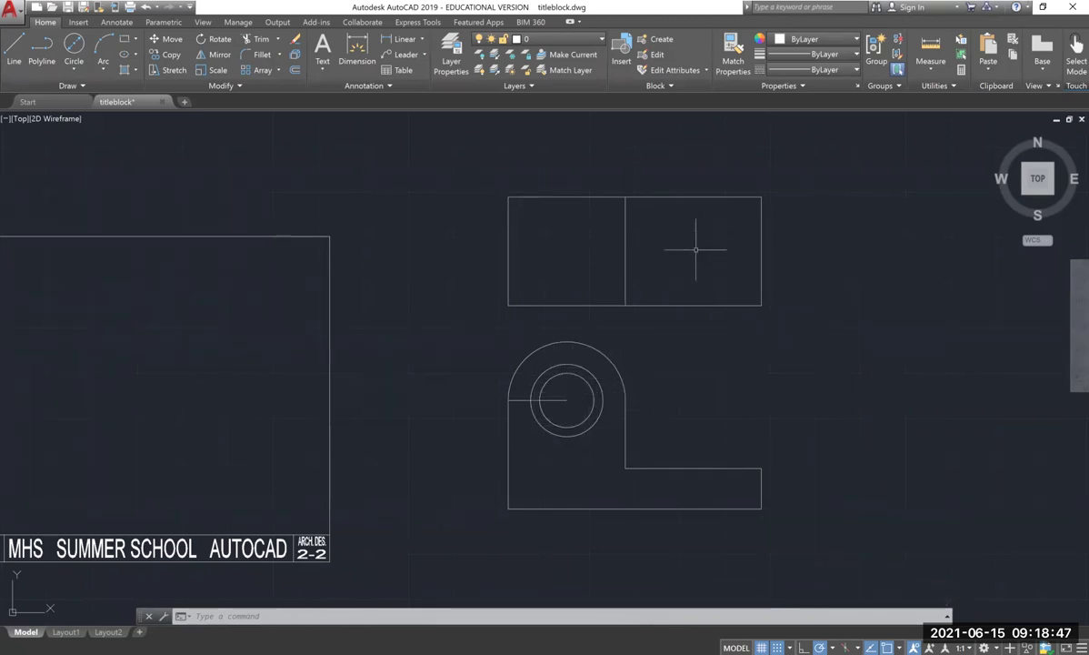
# Draw a 1.5 unit construction line inward from the midpoint of the top view's right edge.
pyautogui.click(13, 50)
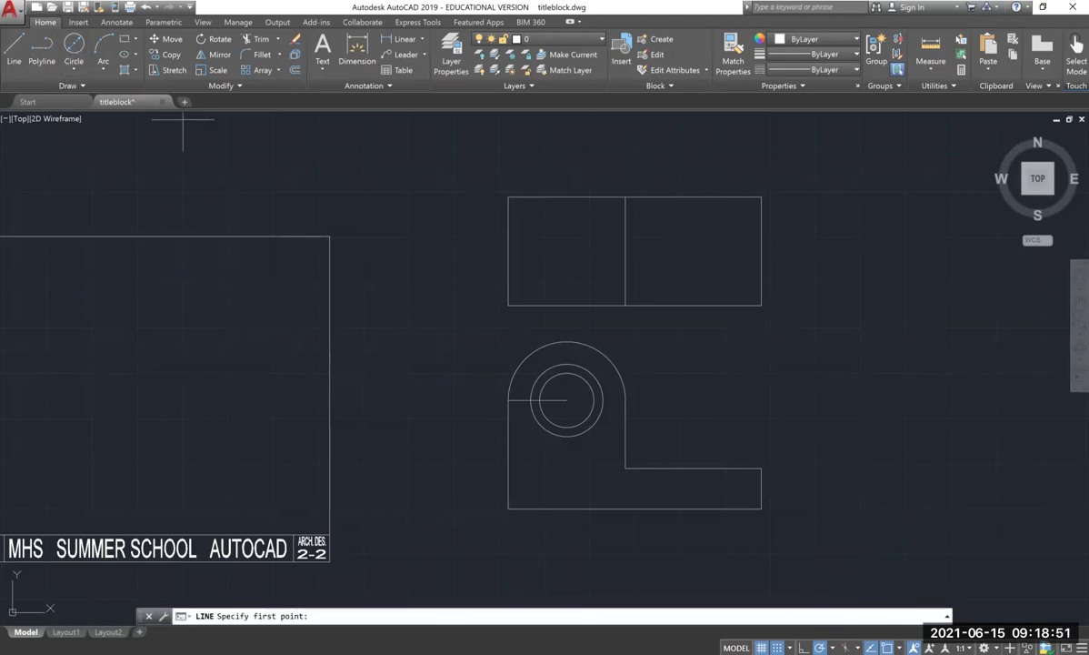
pyautogui.click(761, 252)
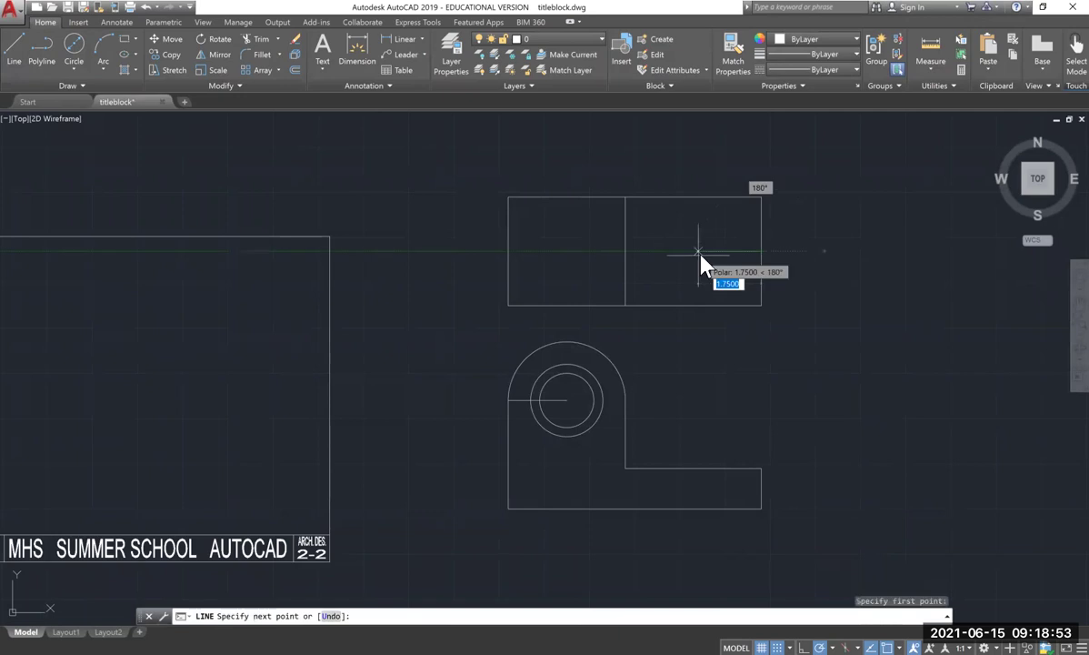
pyautogui.write('1.5')
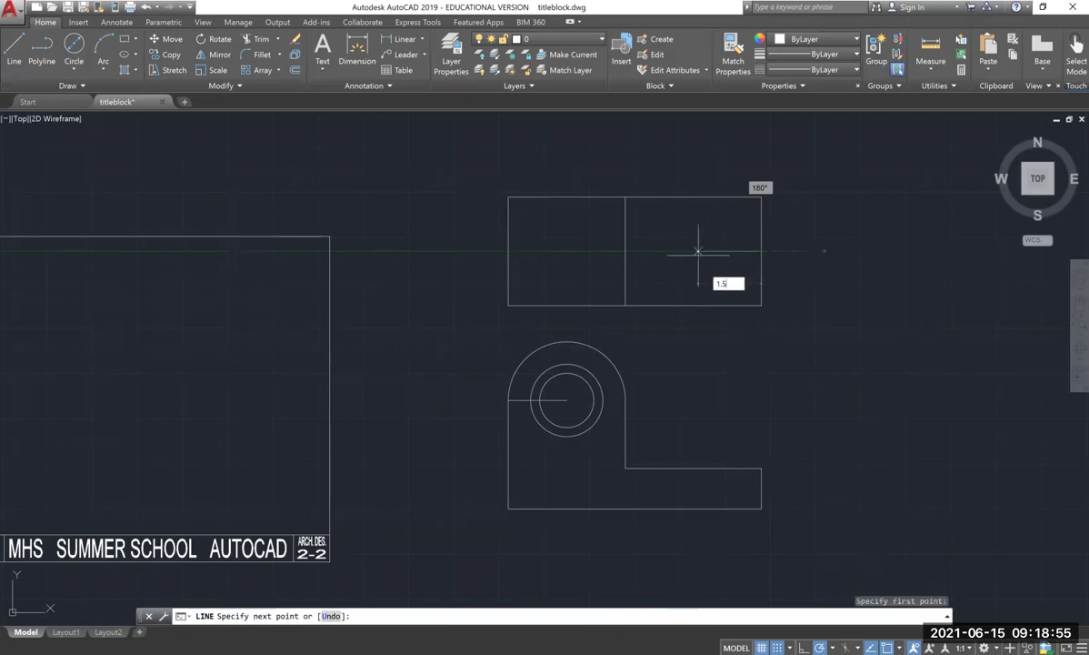
pyautogui.press('Return')
pyautogui.press('Return')
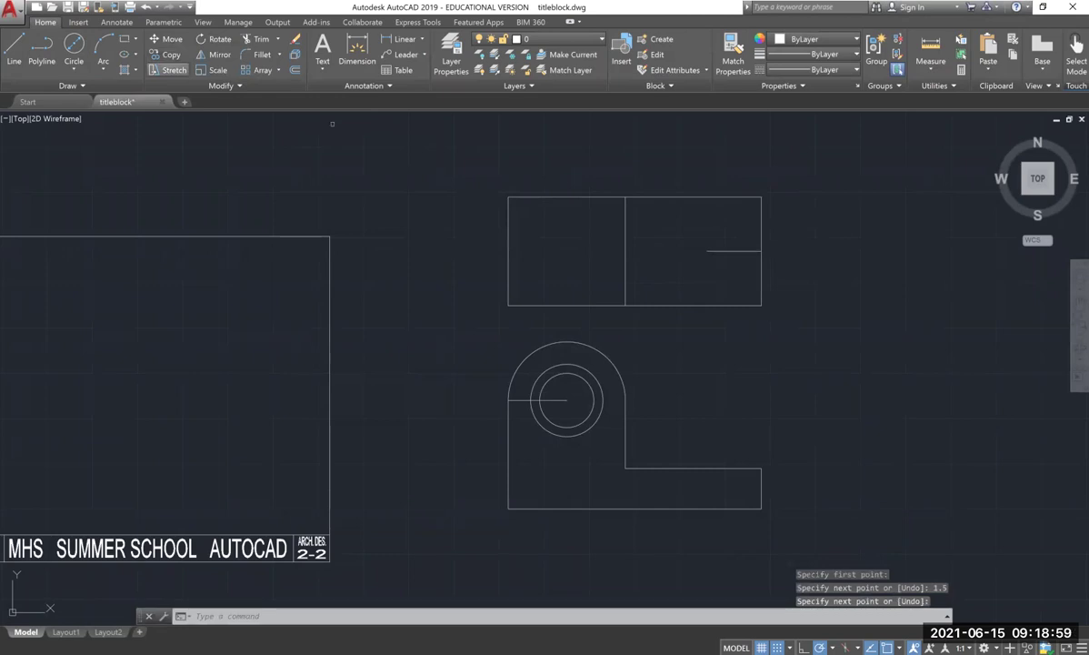
# Copy the front view's two concentric circles from their centre to the inner end of the top view's construction line.
pyautogui.write('co')
pyautogui.press('Return')
pyautogui.click(523, 359)
pyautogui.click(609, 441)
pyautogui.press('Return')
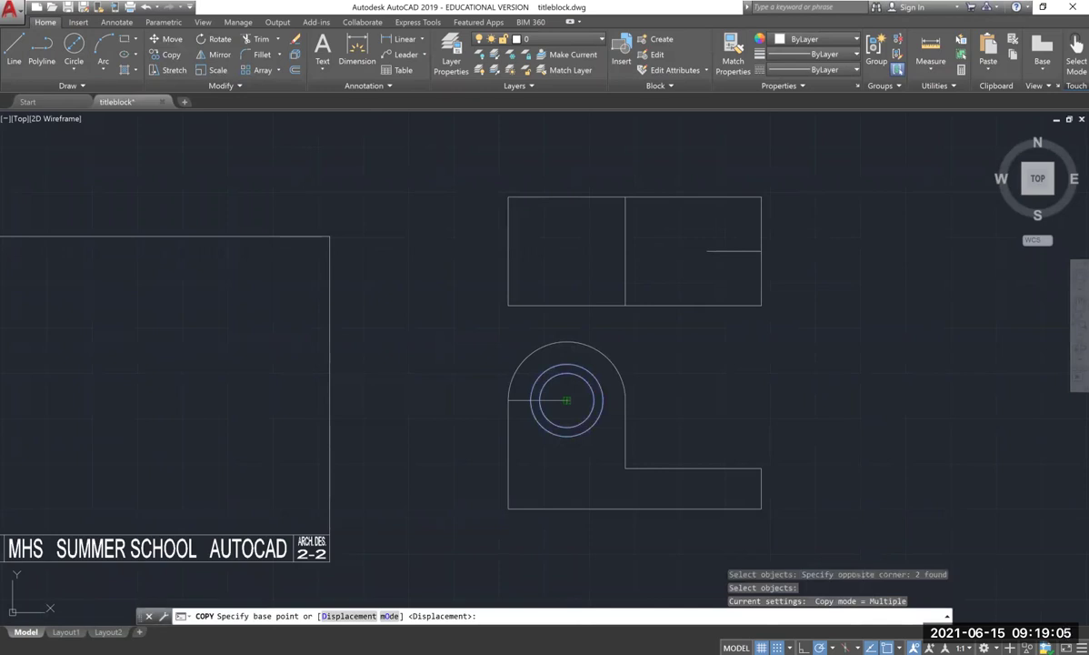
pyautogui.click(566, 401)
pyautogui.click(707, 251)
pyautogui.press('Escape')
# Turn grid snap off and erase the horizontal construction lines that end at the circle centres in both views.
pyautogui.press('F9')
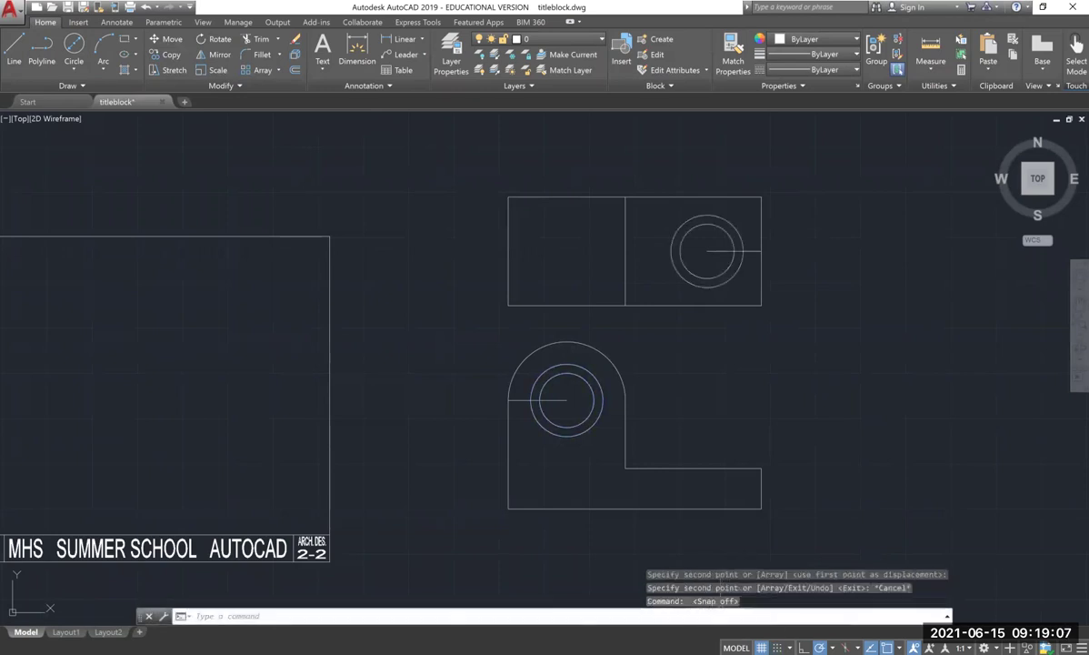
pyautogui.click(553, 400)
pyautogui.click(723, 251)
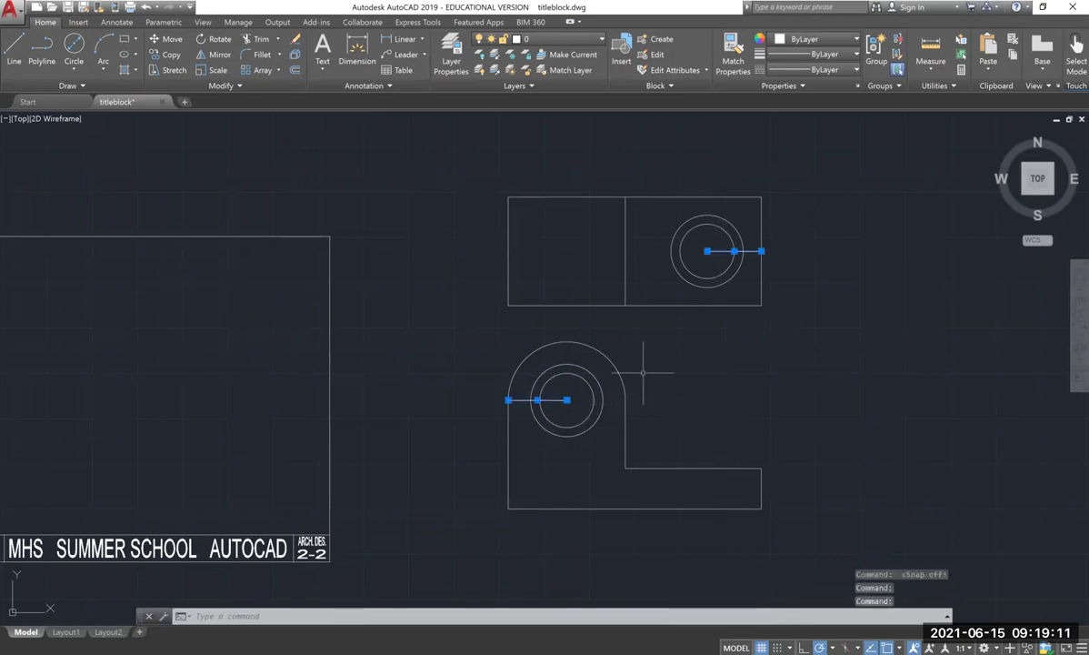
pyautogui.press('Delete')
# Draw a line 1 unit right from the top view's lower right corner, continuing as a 45° mitre line past the rear edge's height.
pyautogui.moveTo(863, 422); pyautogui.dragTo(669, 431, button='middle')
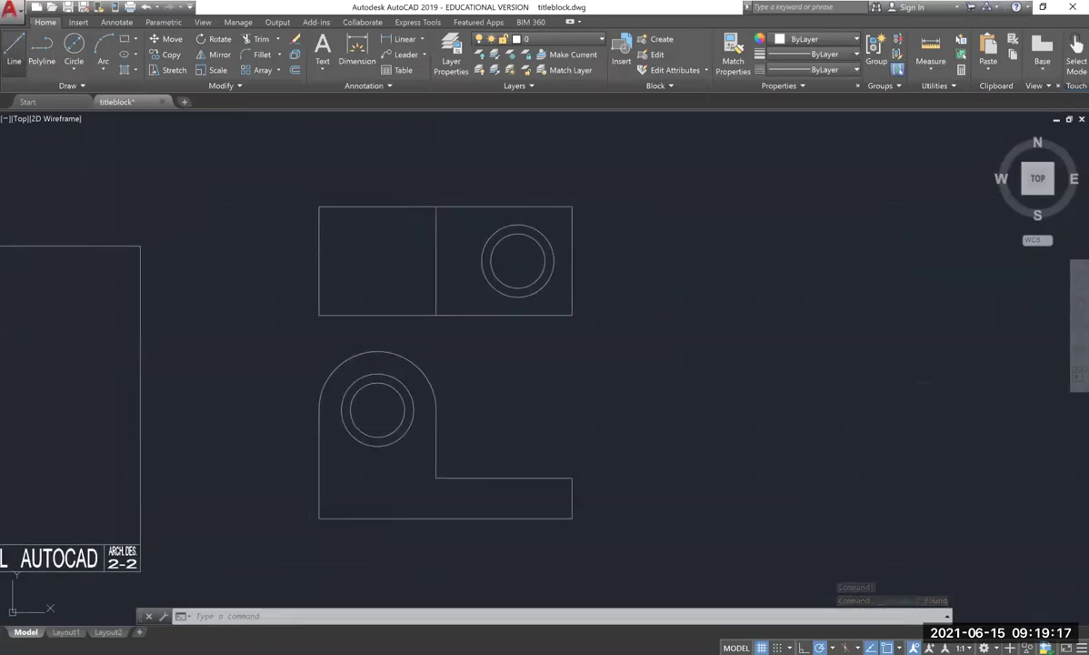
pyautogui.click(14, 50)
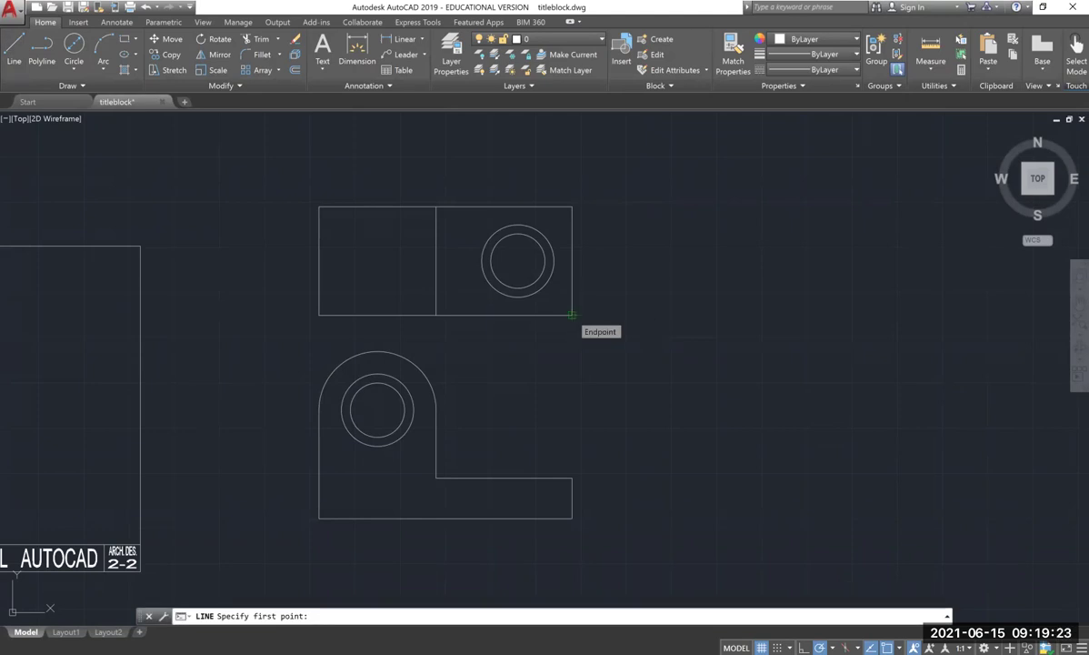
pyautogui.click(646, 320)
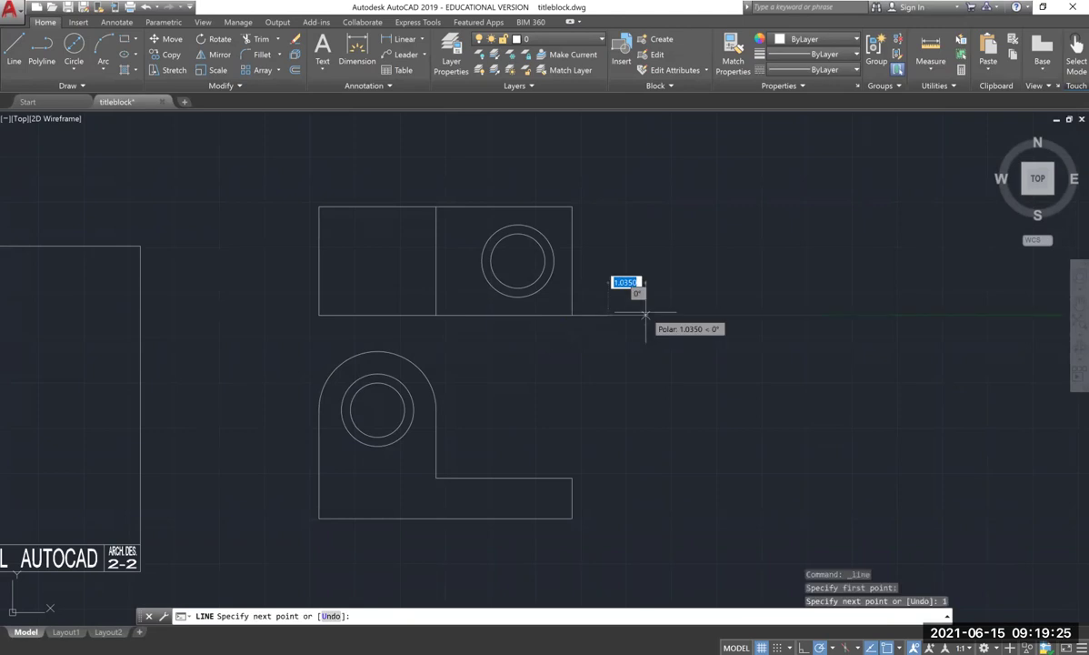
pyautogui.click(733, 190)
pyautogui.press('Return')
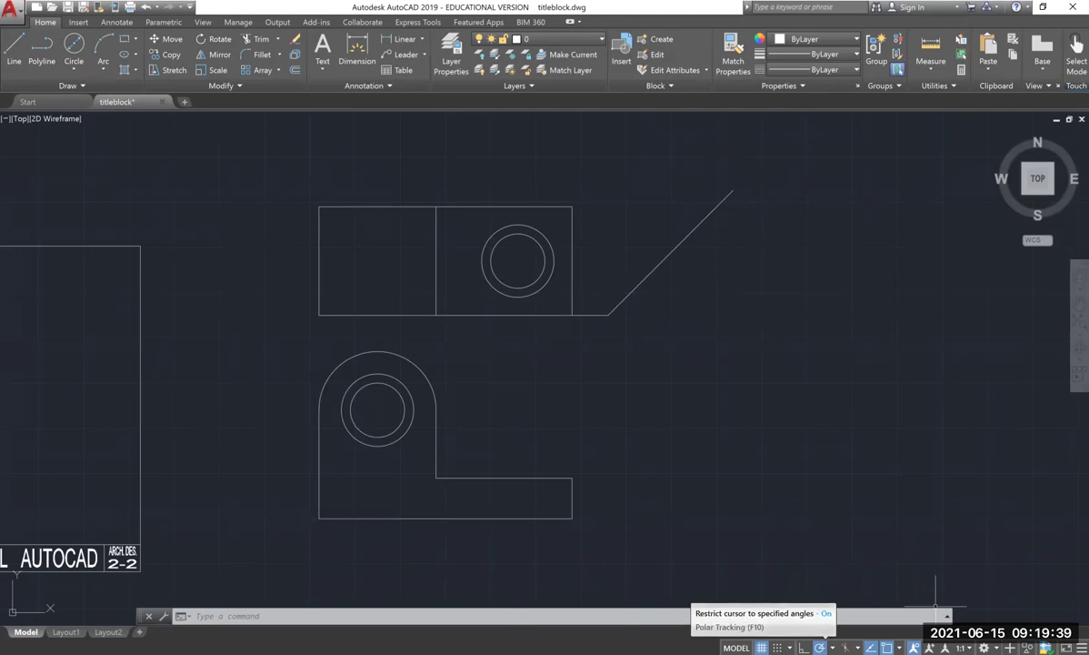
pyautogui.click(832, 647)
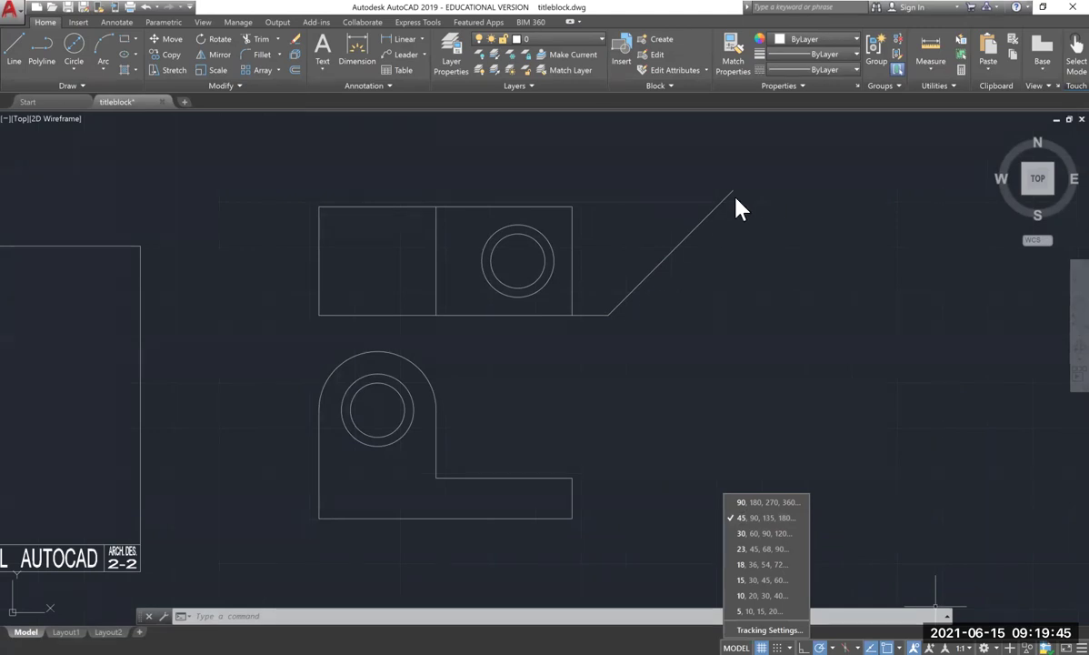
pyautogui.press('Escape')
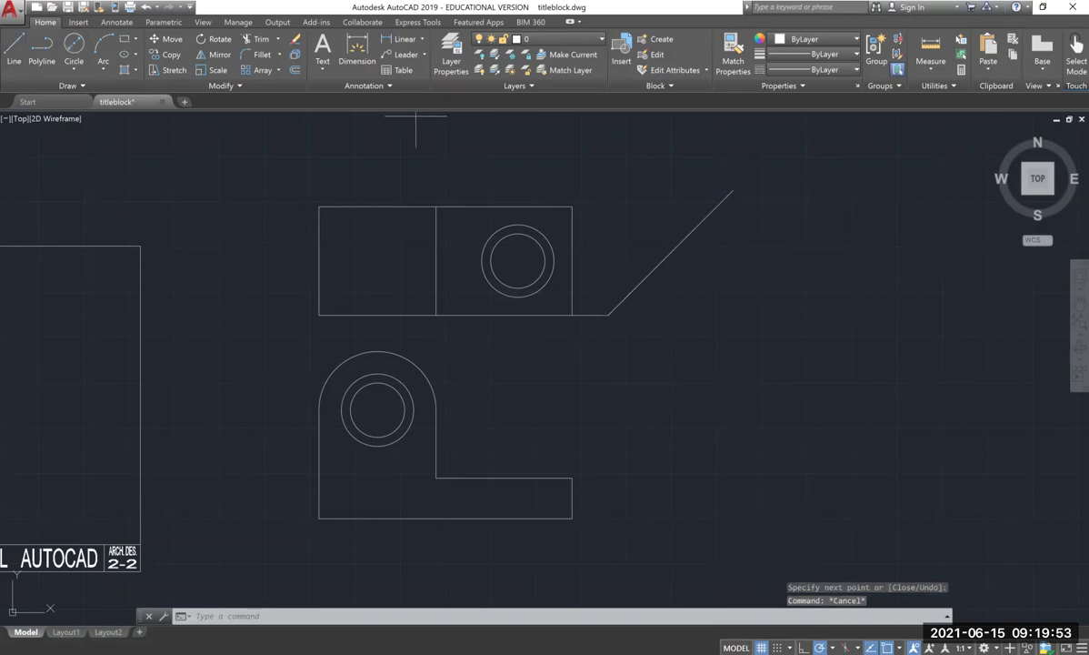
# Lay out the side view with projection lines from the mitre line's lower end, the top view's rear corner and the front view's heights.
pyautogui.press('space')
pyautogui.click(608, 314)
pyautogui.click(608, 548)
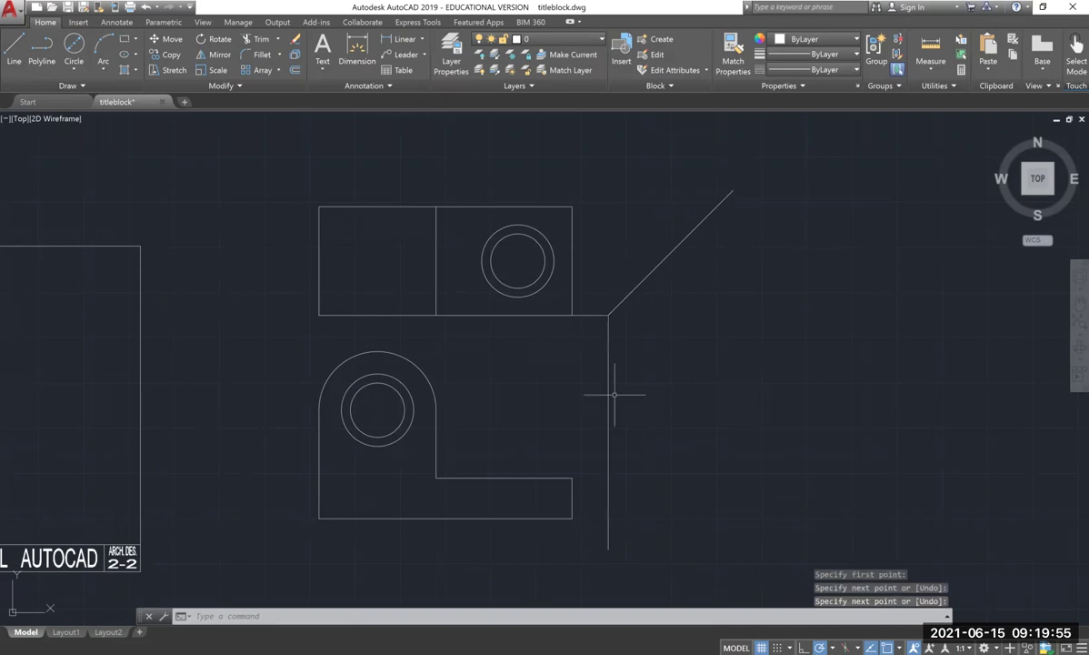
pyautogui.press('space')
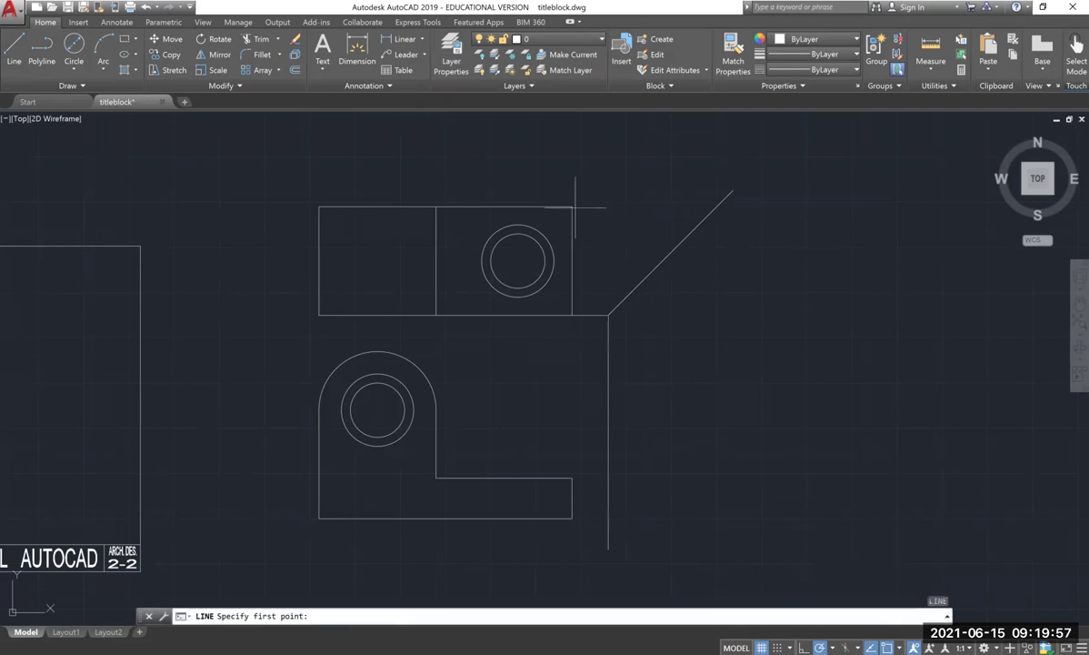
pyautogui.click(572, 207)
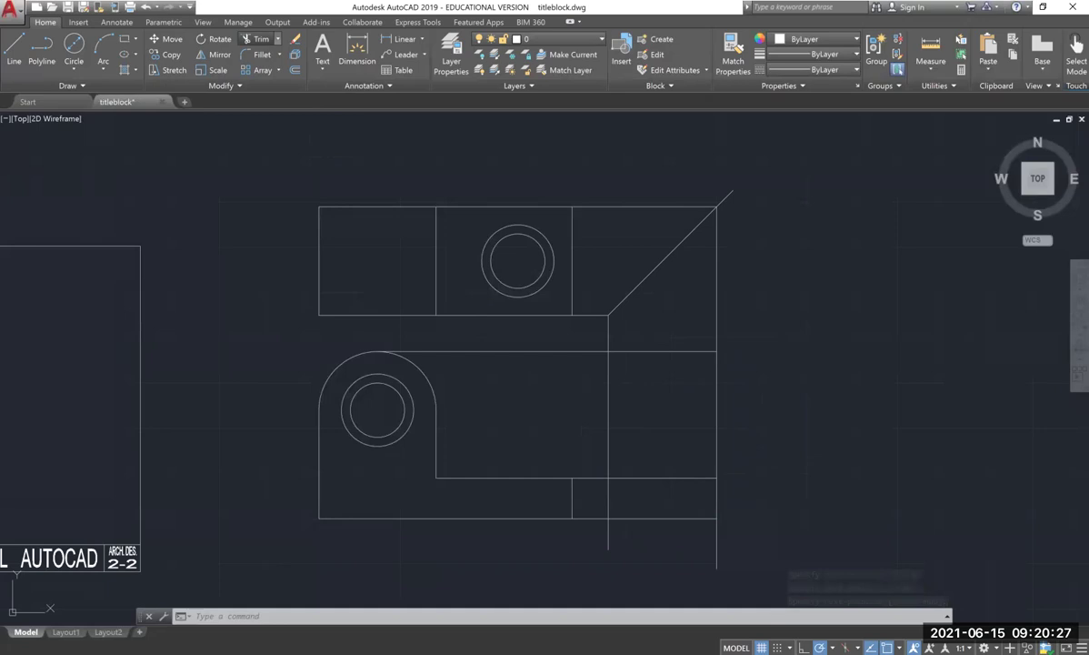
# Trim the overshooting projection lines and stretch the side view's two vertical edges up to the line at the arc's top.
pyautogui.click(566, 335)
pyautogui.press('Escape')
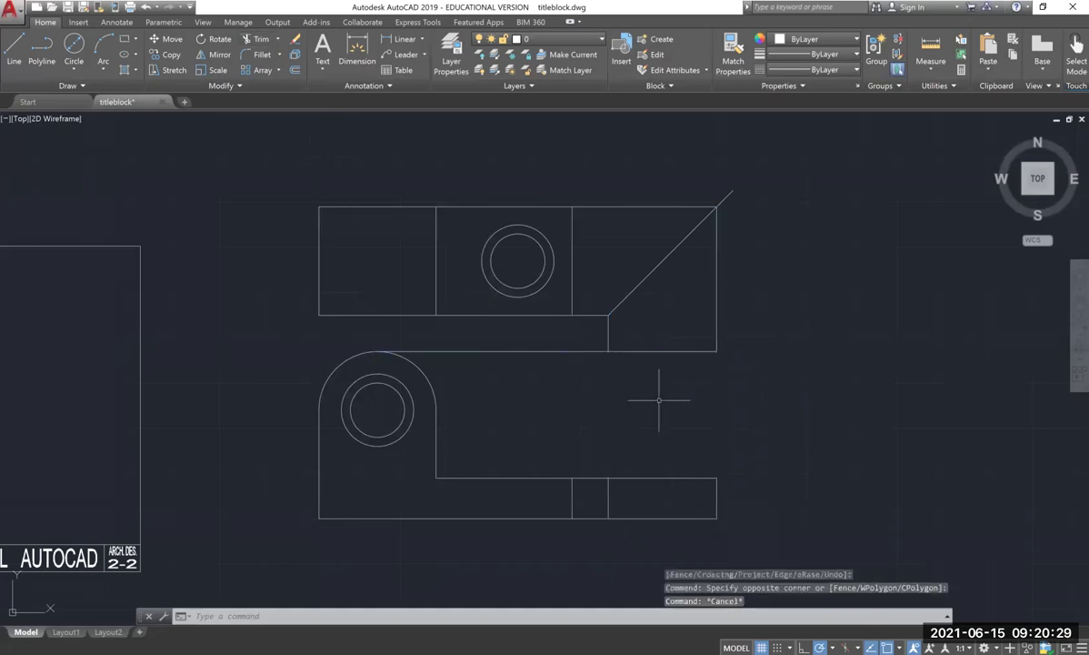
pyautogui.click(607, 499)
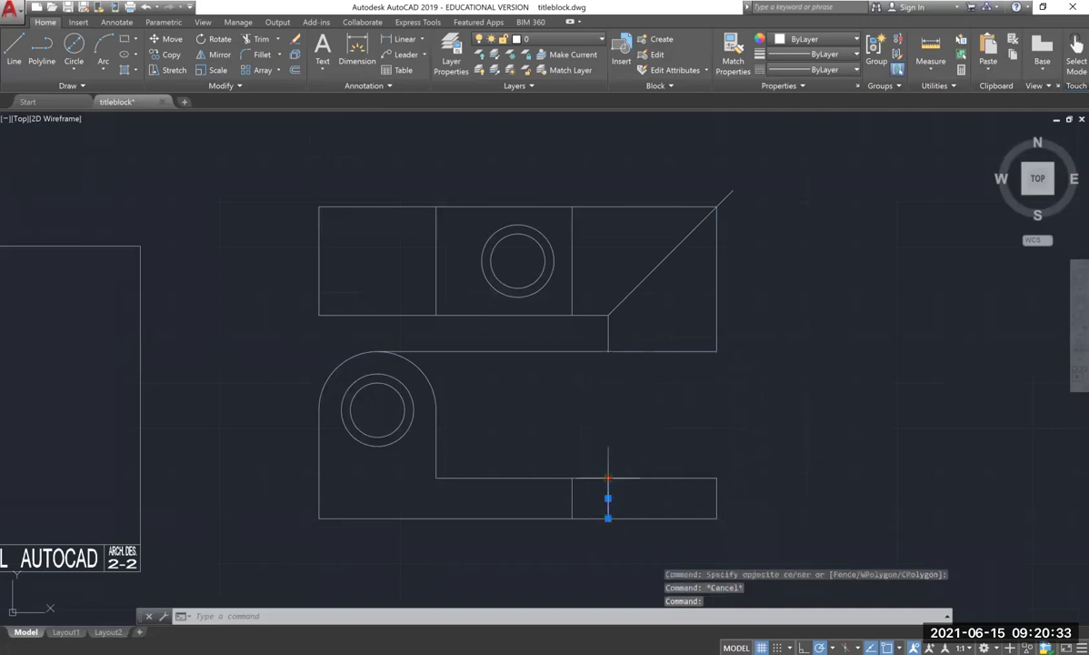
pyautogui.click(607, 478)
pyautogui.click(607, 351)
pyautogui.click(717, 491)
pyautogui.click(717, 478)
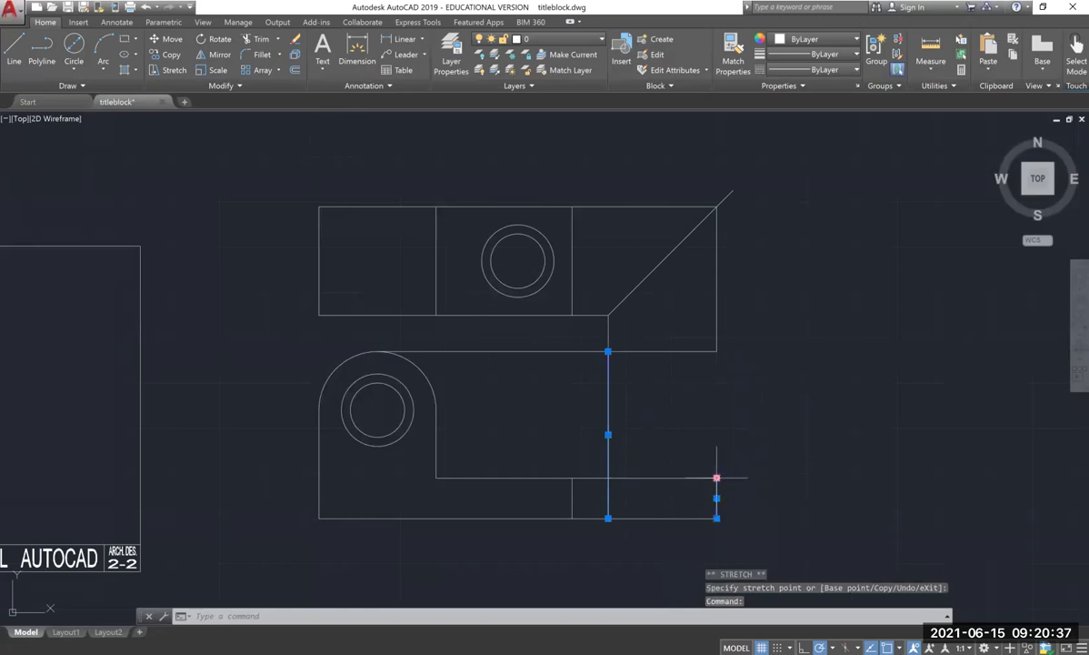
pyautogui.press('Escape')
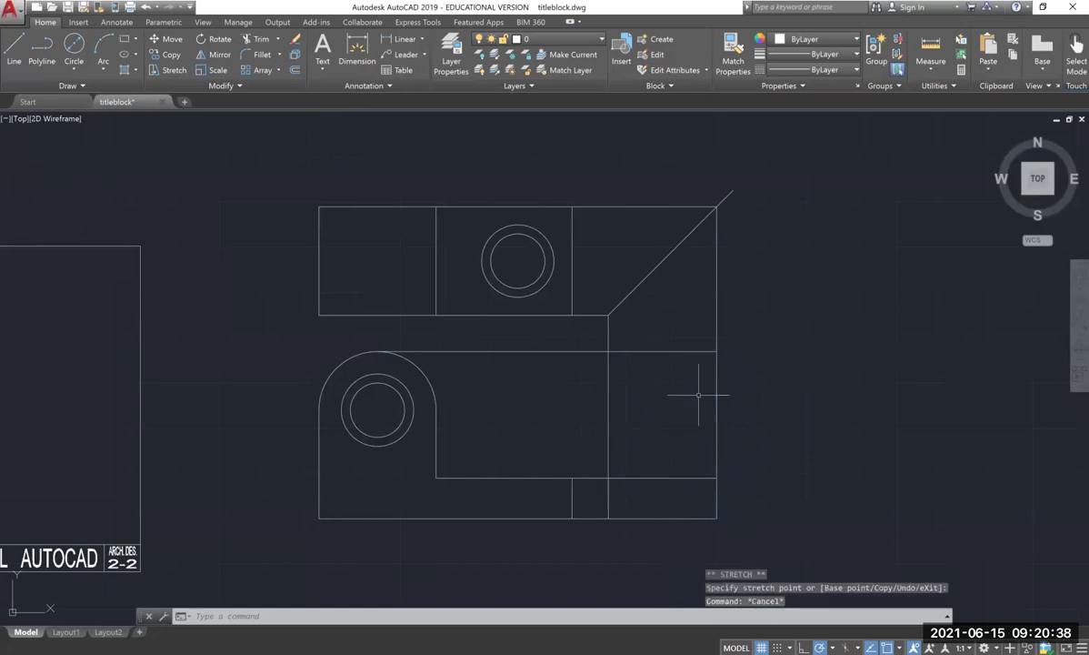
# Erase the leftover projection lines between the three views, keeping the mitre line.
pyautogui.click(720, 320)
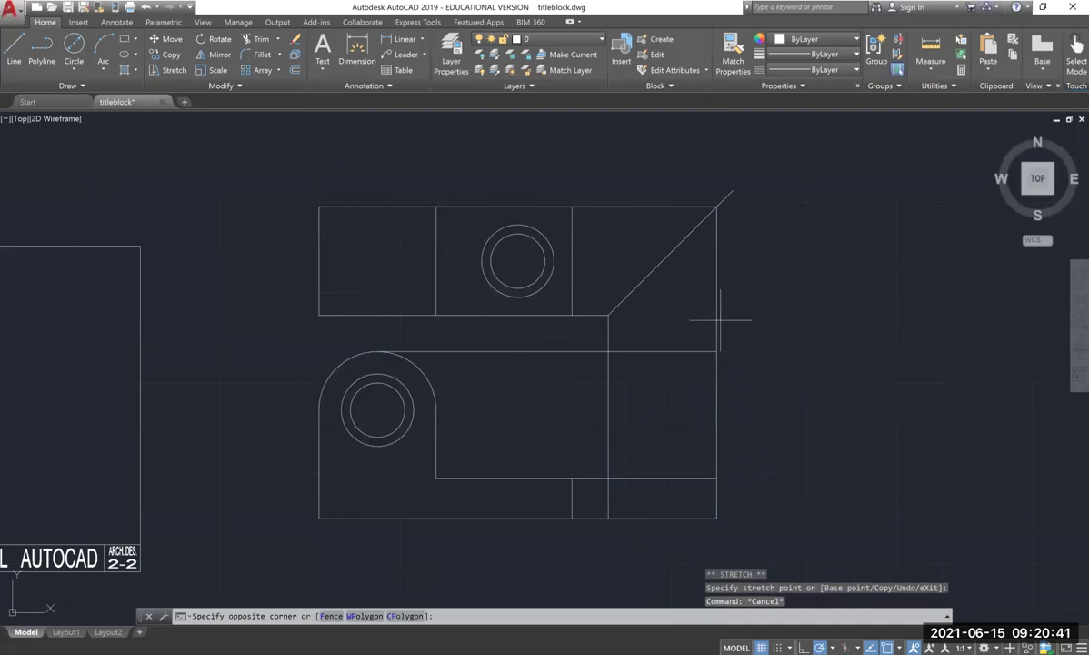
pyautogui.click(596, 338)
pyautogui.press('Delete')
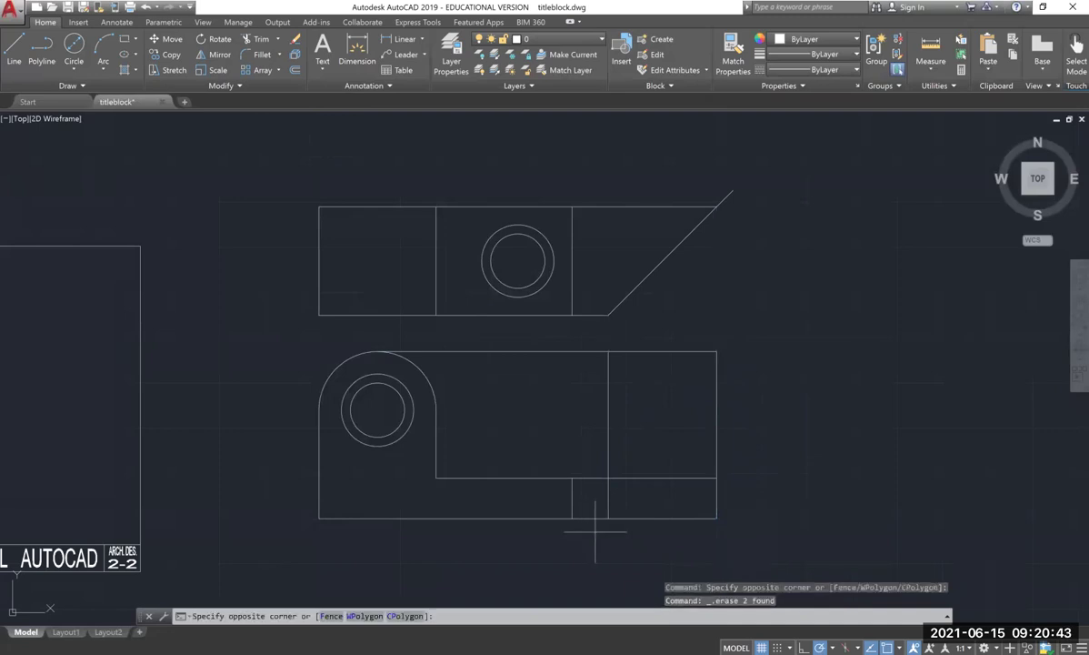
pyautogui.click(546, 482)
pyautogui.press('Delete')
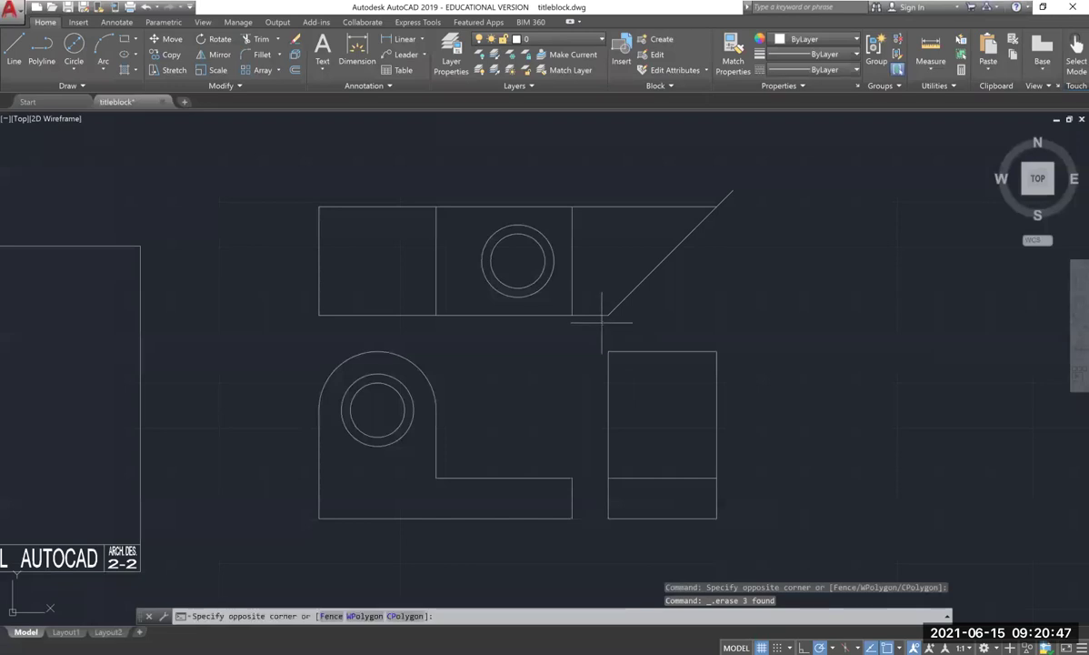
pyautogui.click(584, 318)
pyautogui.press('Delete')
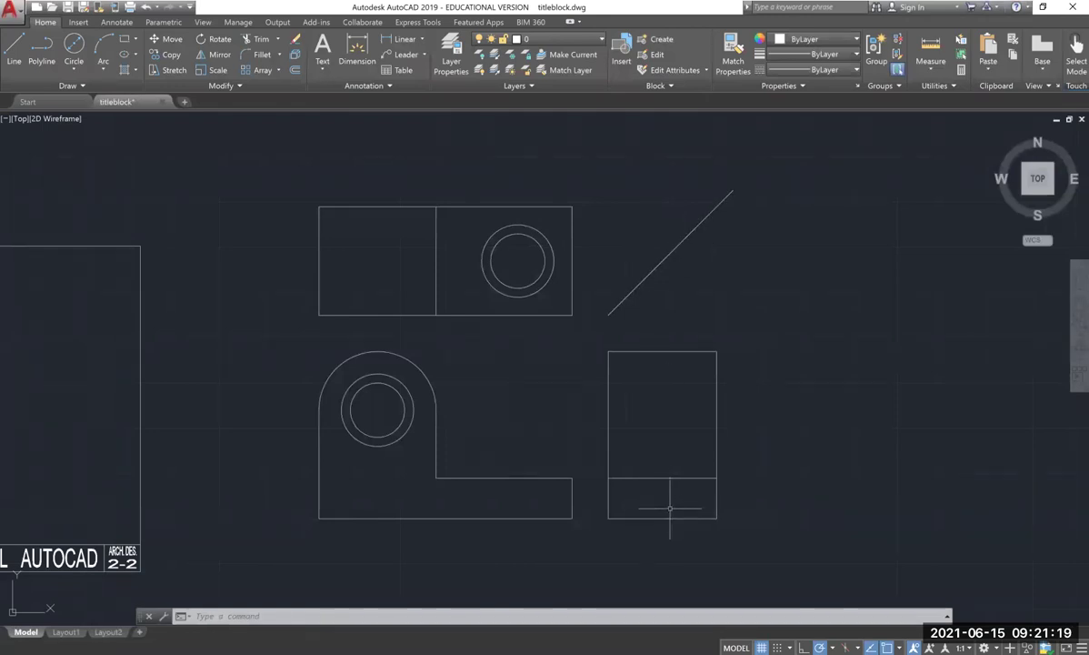
# Draw the shaft hole's counterbore 0.5 deep from the top view's front edge, aligned to the front view circles, with two bore lines to the rear edge.
pyautogui.click(13, 50)
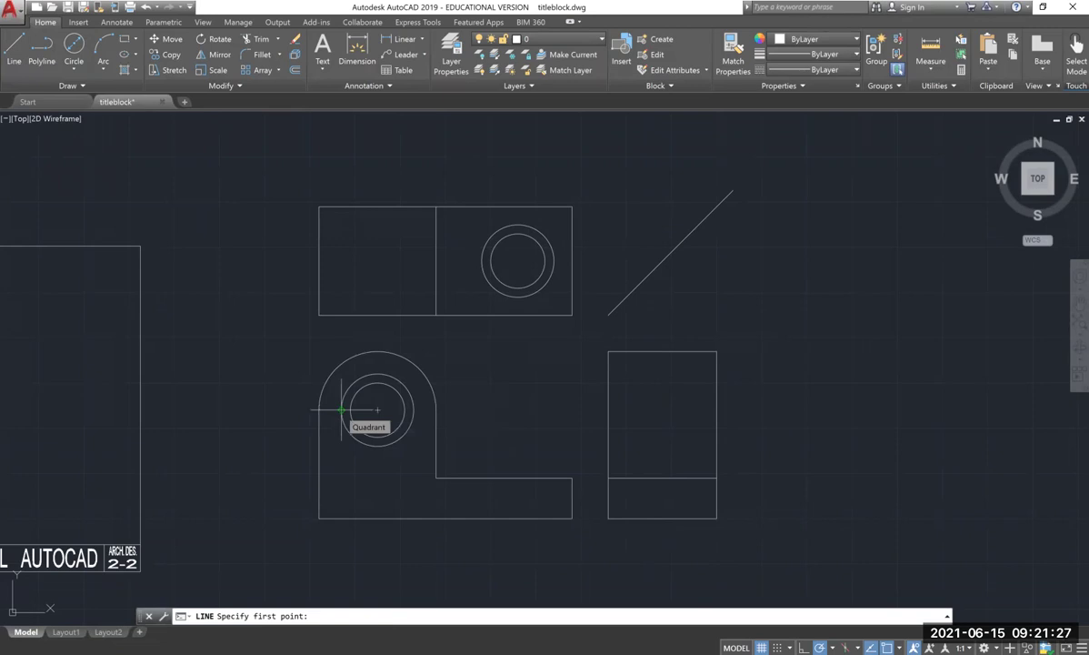
pyautogui.click(341, 315)
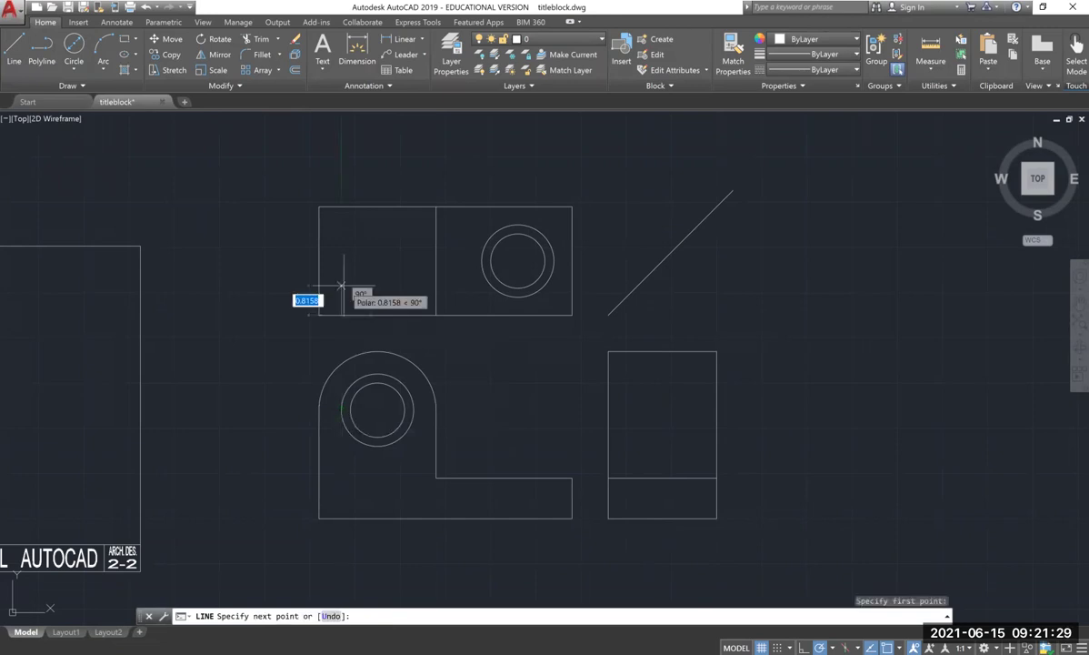
pyautogui.write('5')
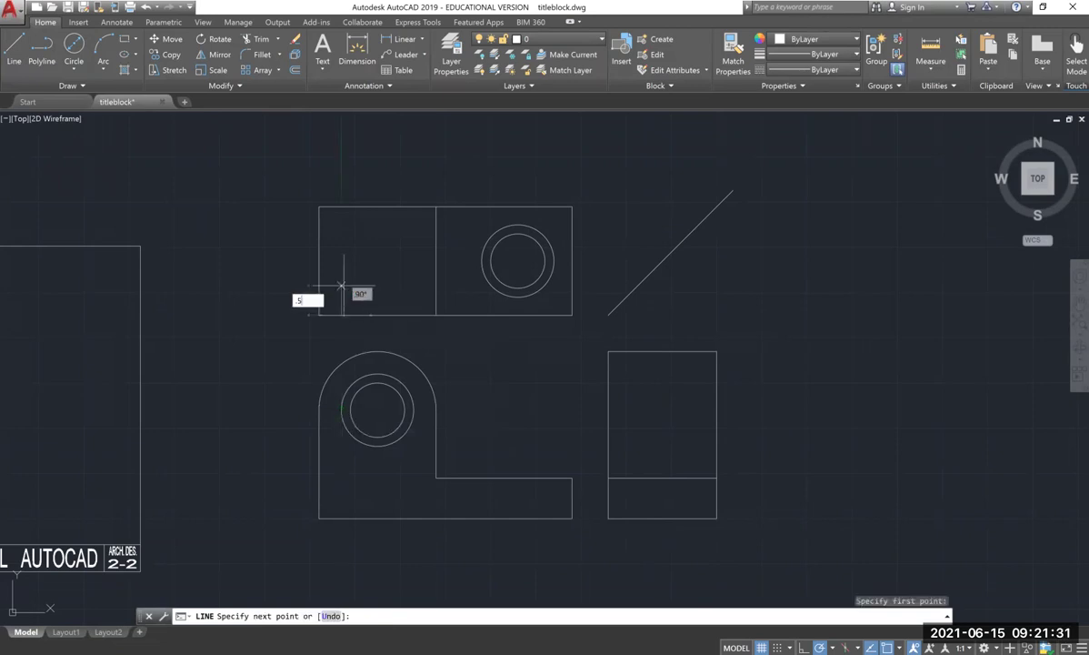
pyautogui.press('Return')
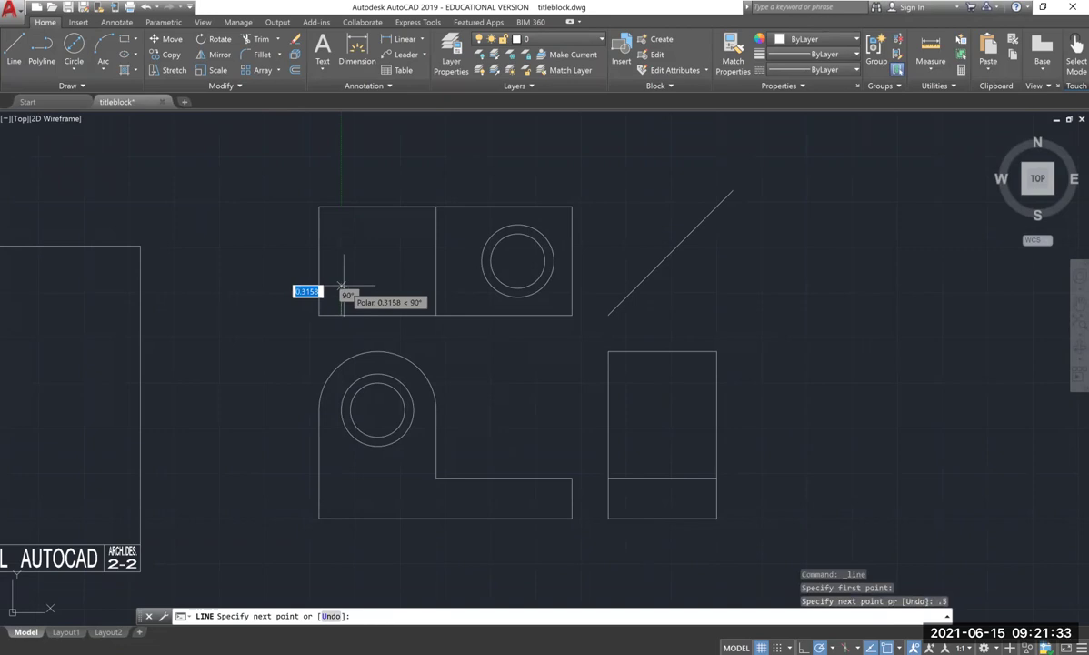
pyautogui.press('Return')
pyautogui.press('Return')
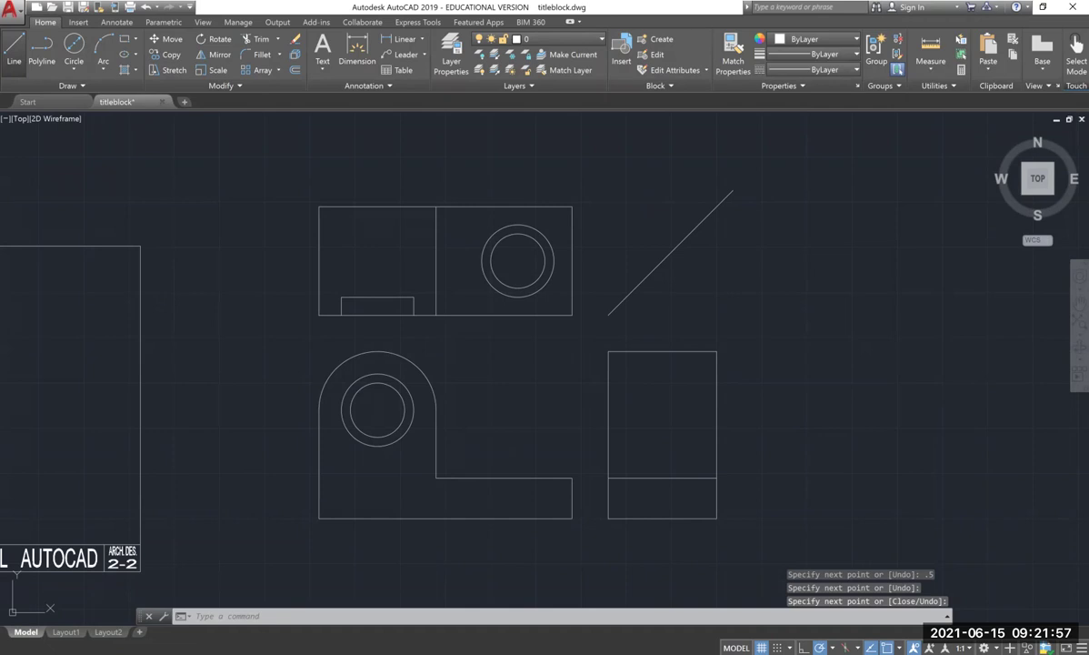
pyautogui.press('Return')
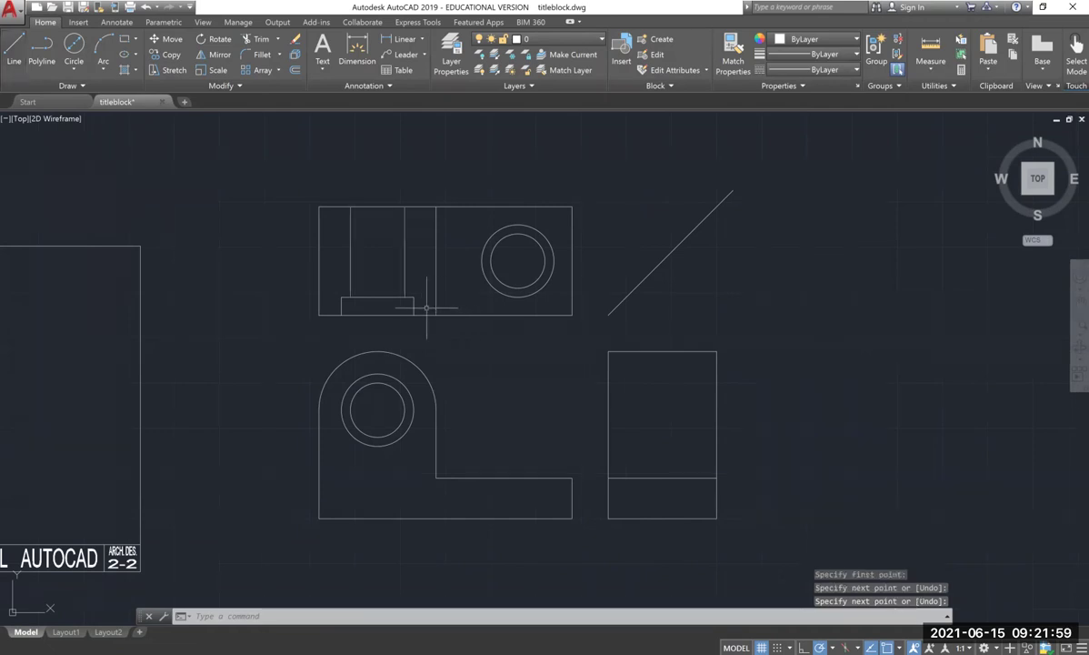
# Load the HIDDEN linetype from acad.lin into the drawing.
pyautogui.click(421, 308)
pyautogui.click(334, 263)
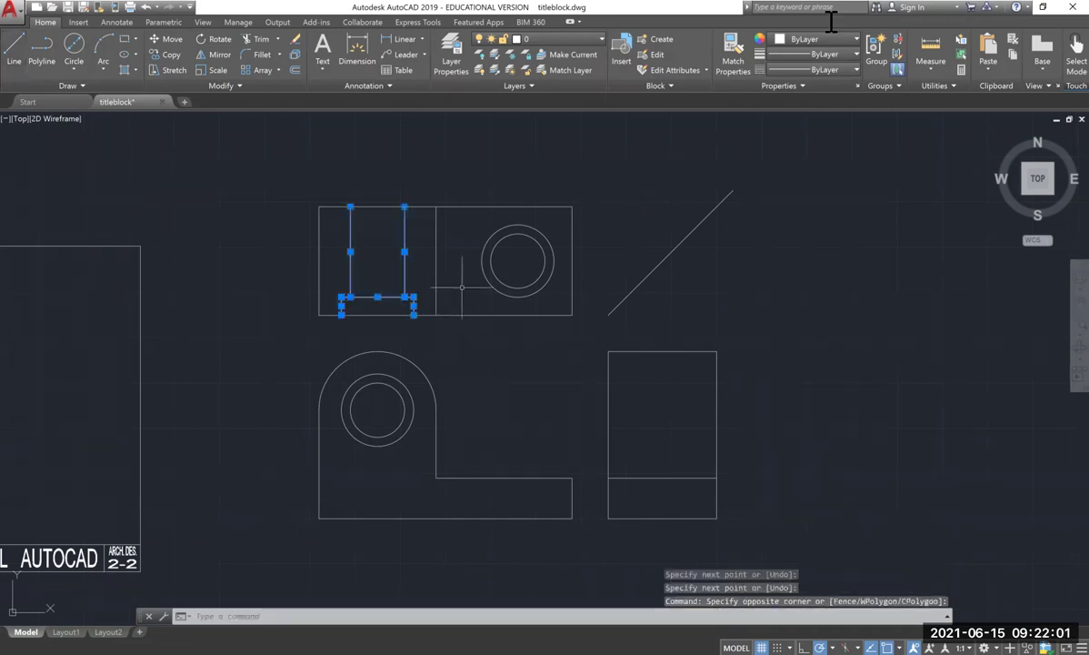
pyautogui.click(832, 70)
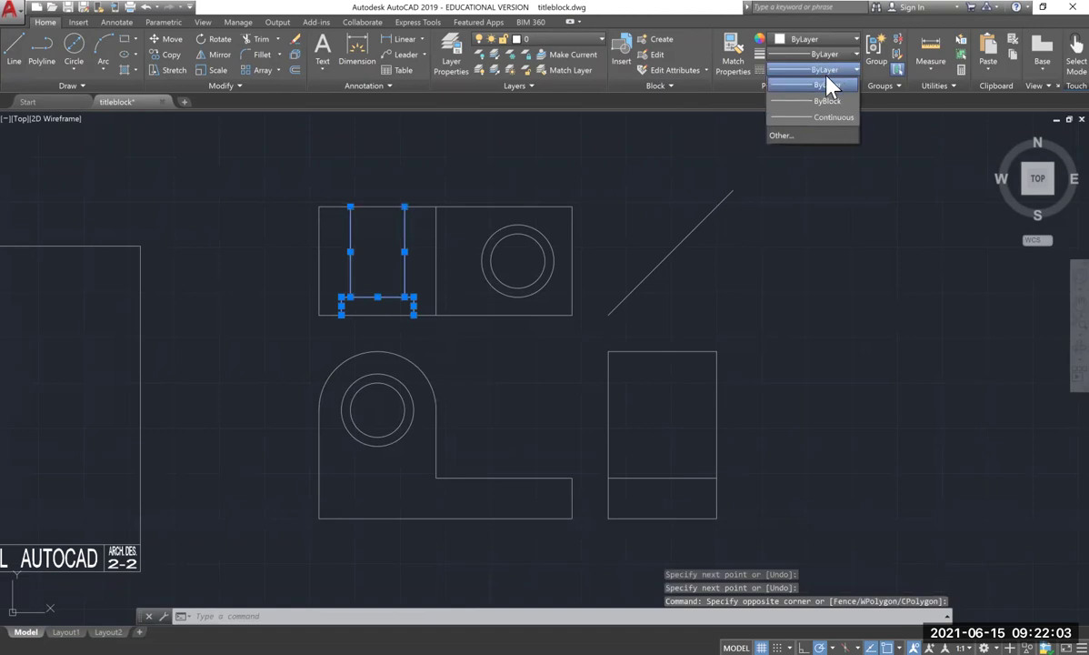
pyautogui.click(780, 135)
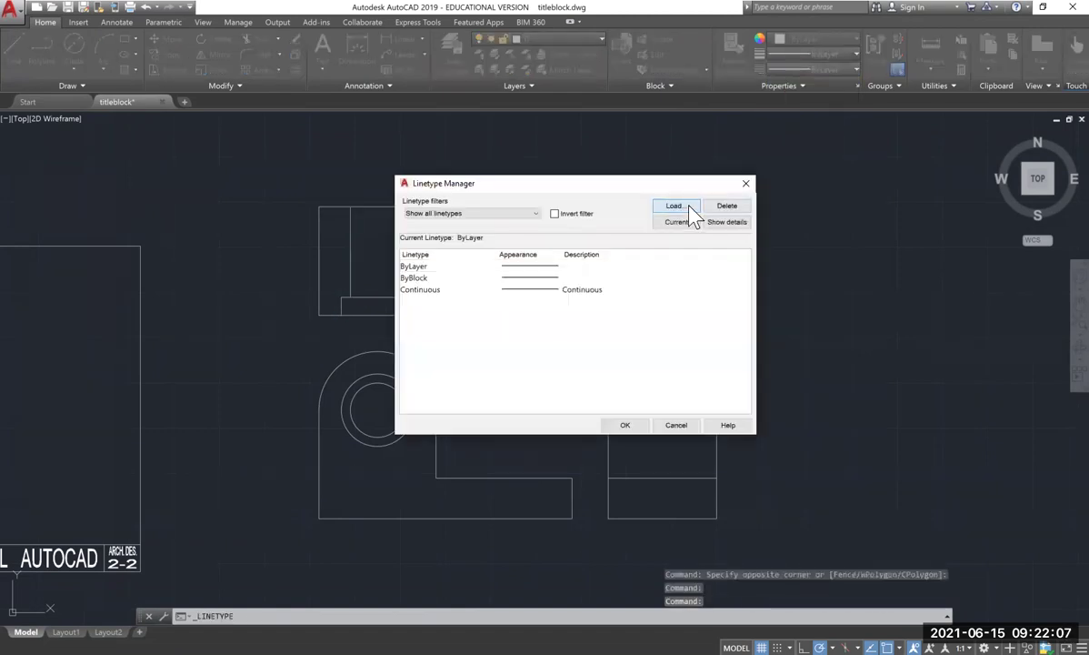
pyautogui.click(689, 207)
pyautogui.moveTo(702, 287); pyautogui.dragTo(706, 340)
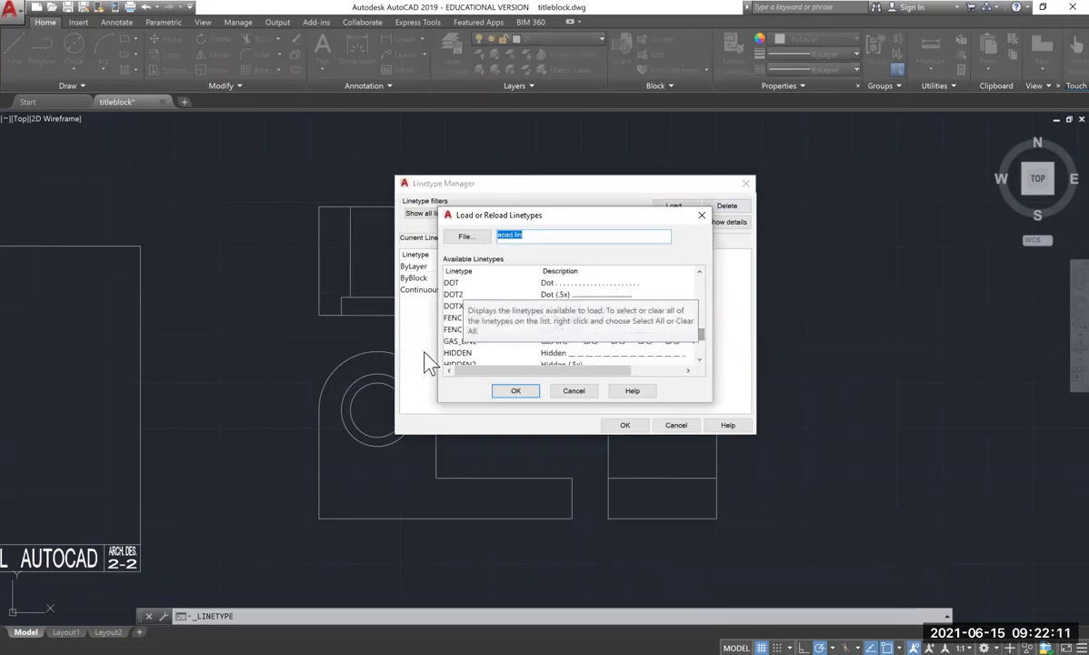
pyautogui.click(463, 354)
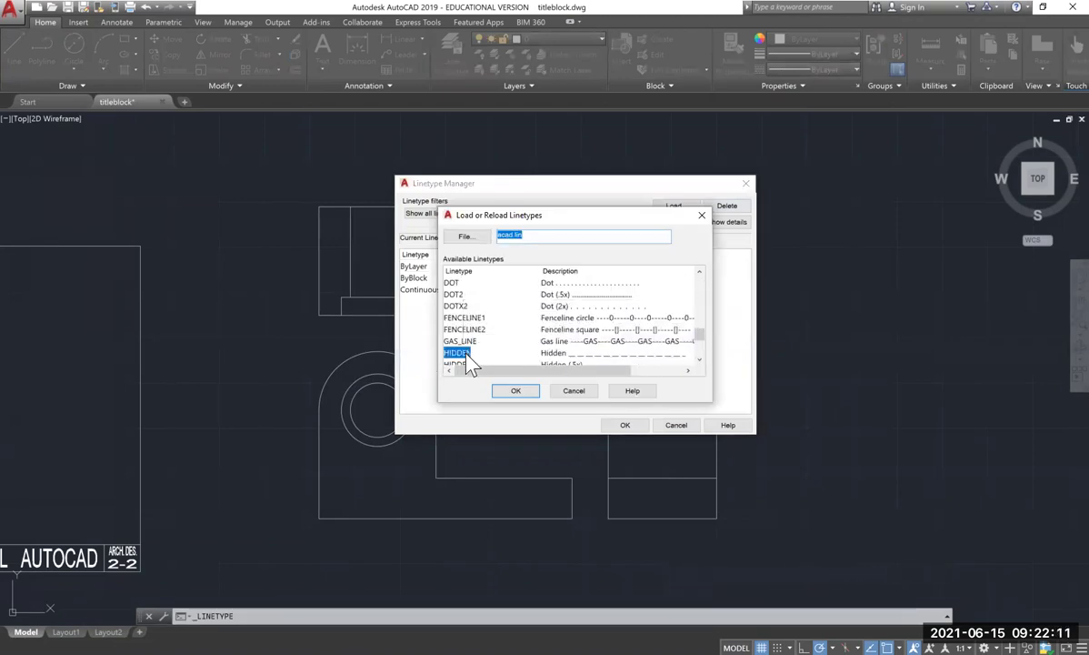
pyautogui.click(517, 391)
pyautogui.click(627, 425)
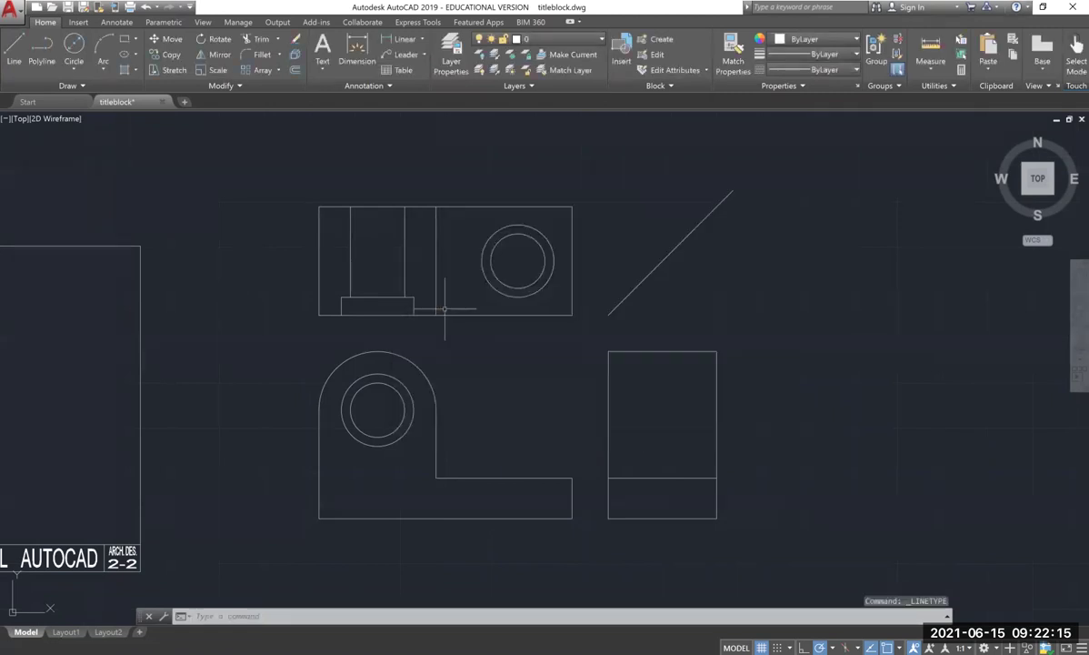
# Assign the HIDDEN linetype to the top view's five counterbore and bore lines.
pyautogui.click(423, 303)
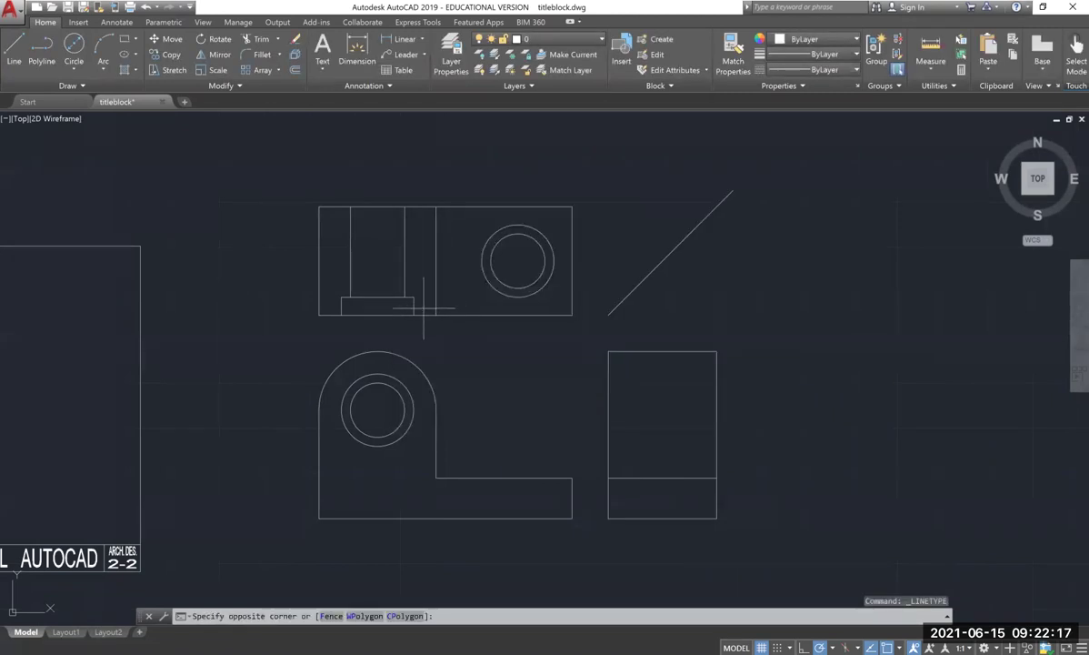
pyautogui.click(317, 191)
pyautogui.click(784, 70)
pyautogui.click(819, 132)
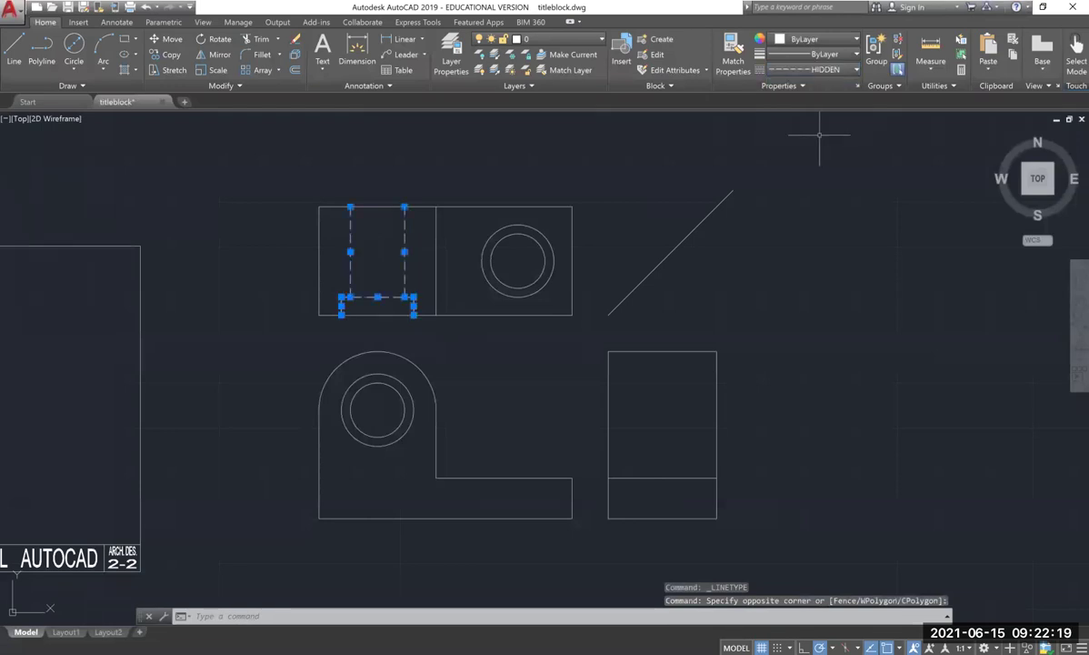
pyautogui.press('Escape')
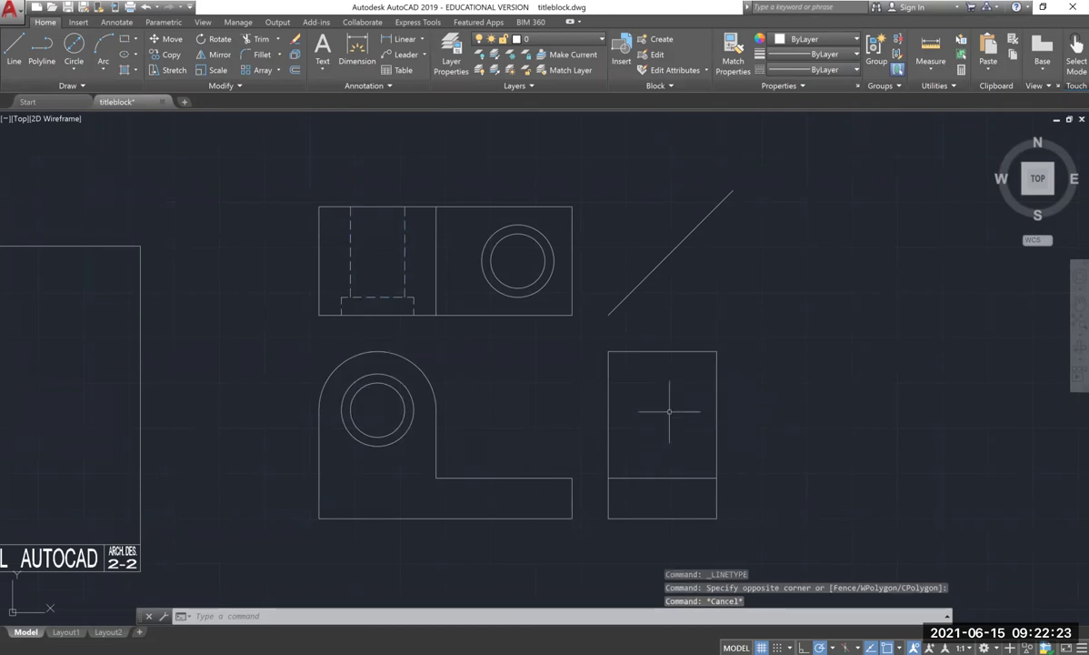
# Draw a horizontal line 0.5 long inward from the side view's front edge at the height of the counterbore circle's top.
pyautogui.click(16, 46)
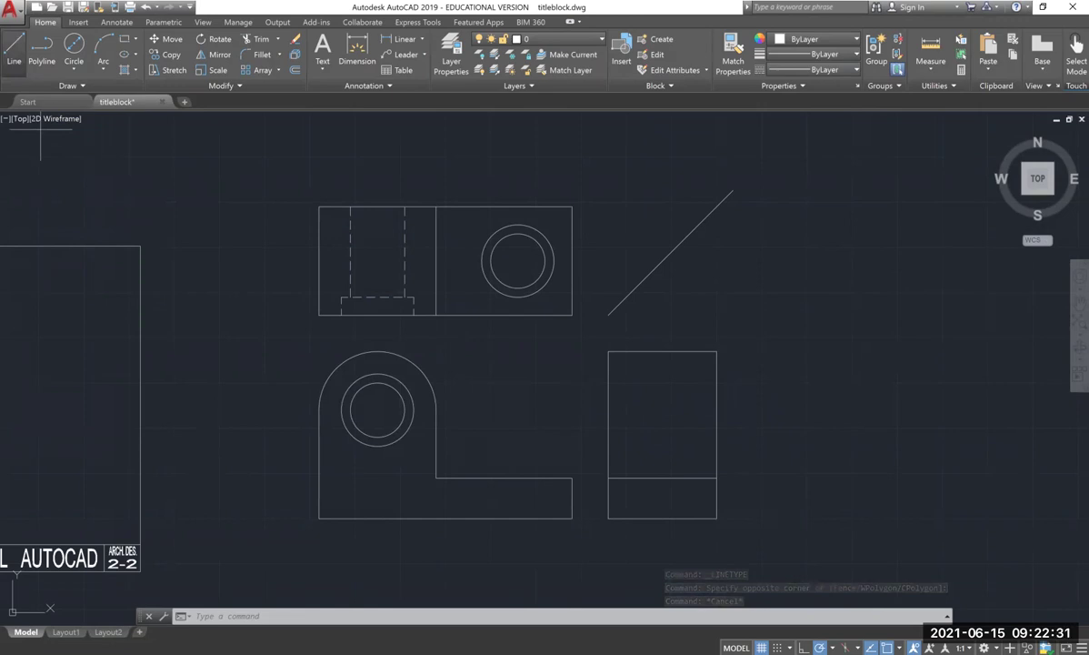
pyautogui.write('l')
pyautogui.press('Return')
pyautogui.click(608, 351)
pyautogui.write('.5')
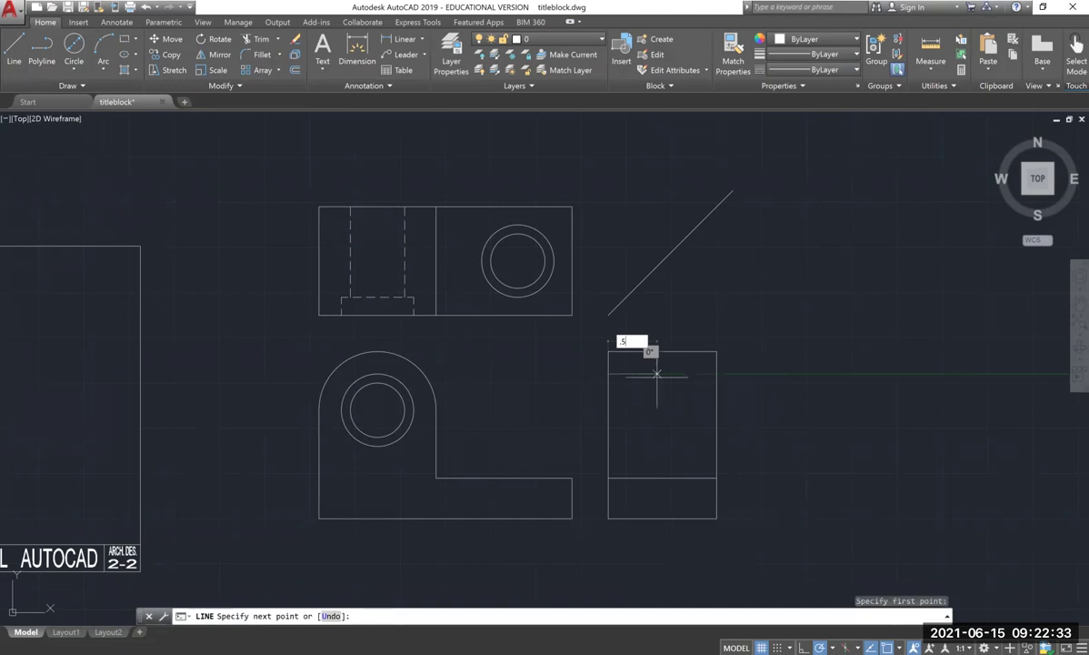
pyautogui.press('Return')
pyautogui.press('Return')
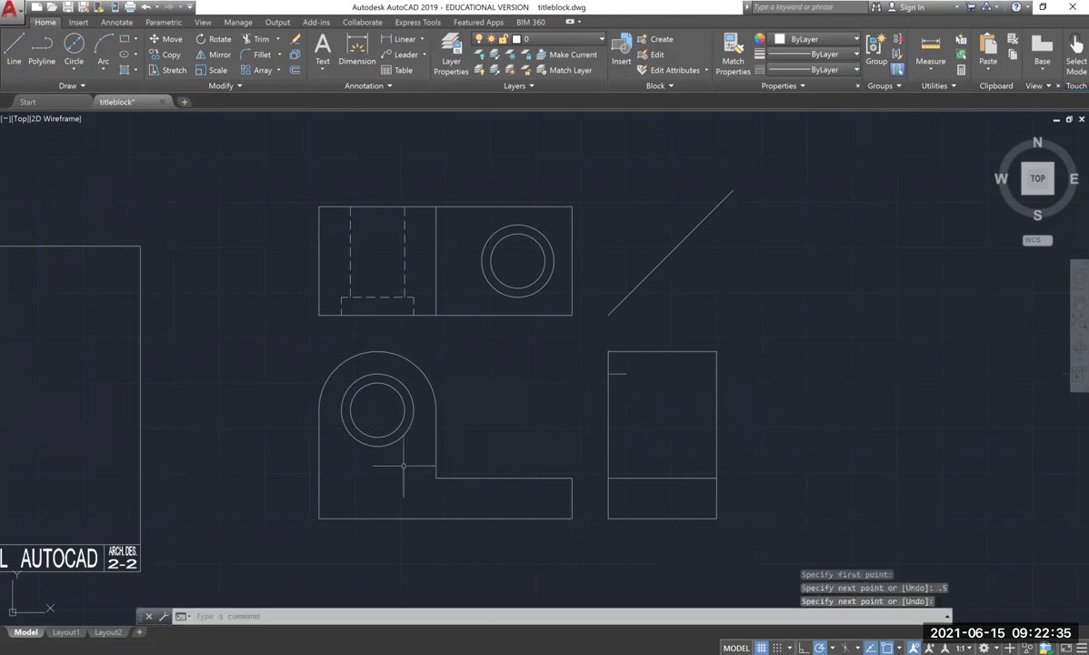
pyautogui.press('Escape')
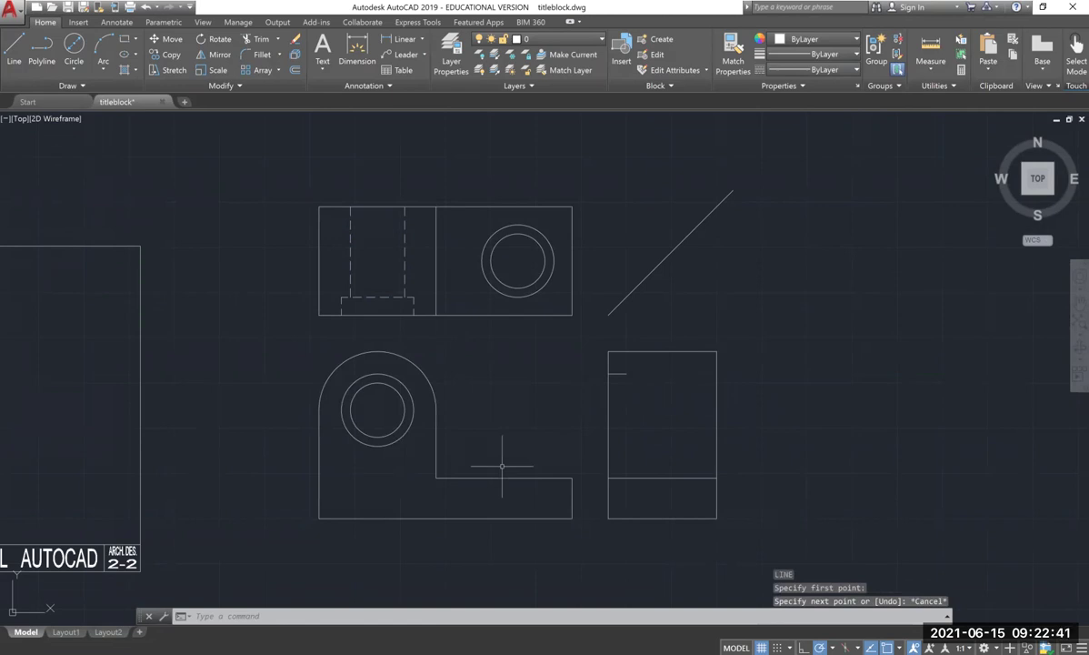
# Complete the side view's counterbore with a 0.5 line at its lower height and a closing vertical, plus two bore lines to the rear edge.
pyautogui.write('l')
pyautogui.press('Return')
pyautogui.click(609, 446)
pyautogui.write('5')
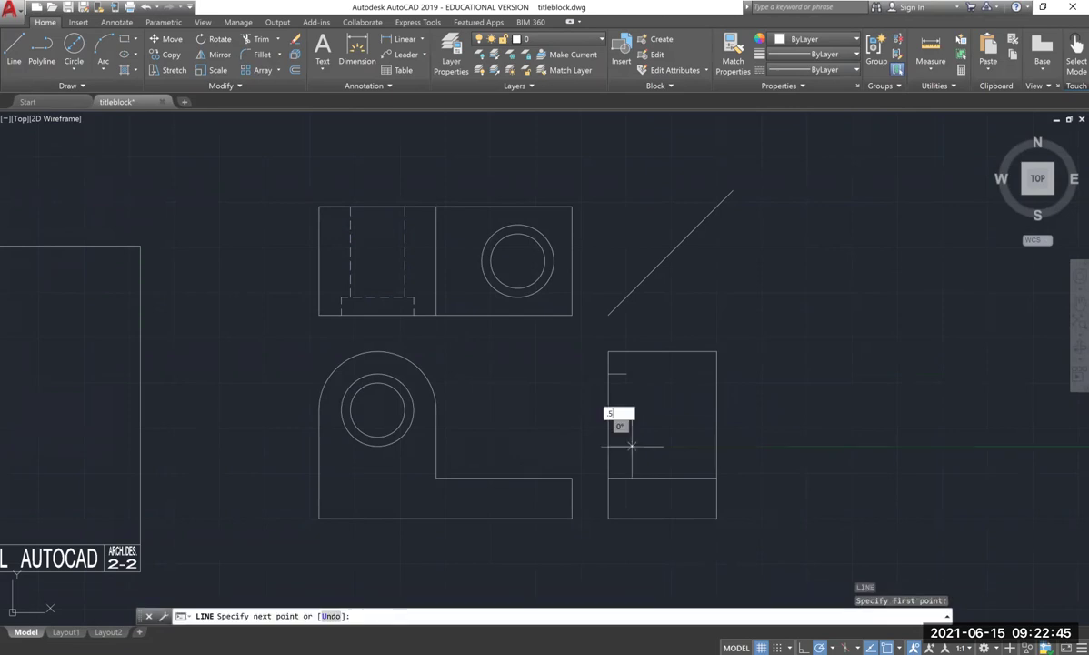
pyautogui.press('Return')
pyautogui.click(626, 374)
pyautogui.press('Return')
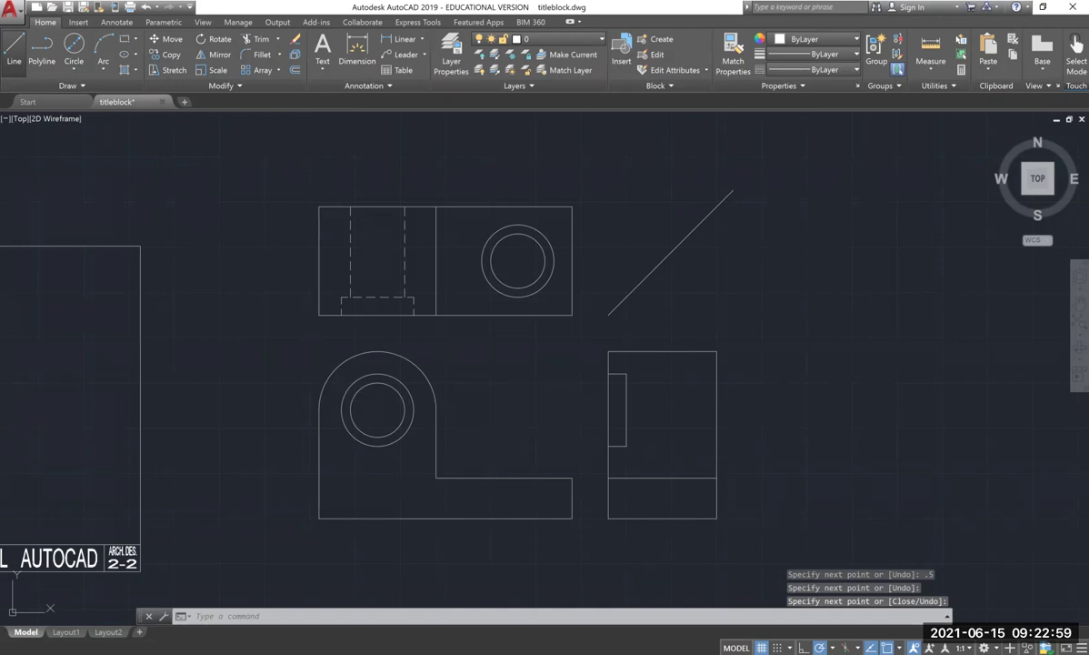
# Assign the HIDDEN linetype to the side view's counterbore and bore lines.
pyautogui.click(703, 462)
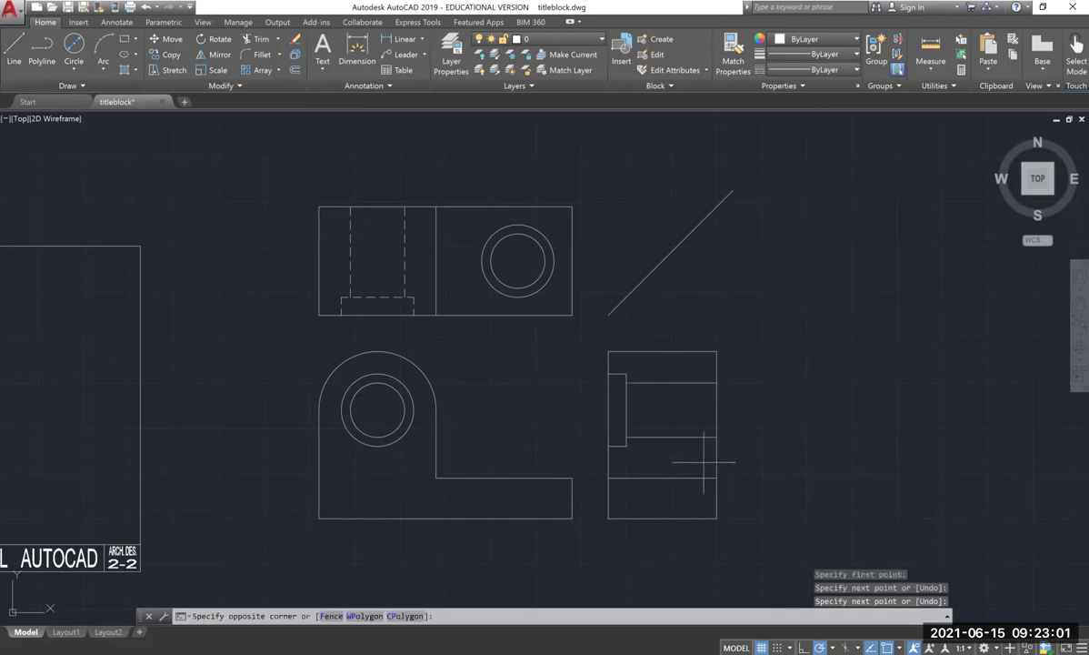
pyautogui.click(614, 364)
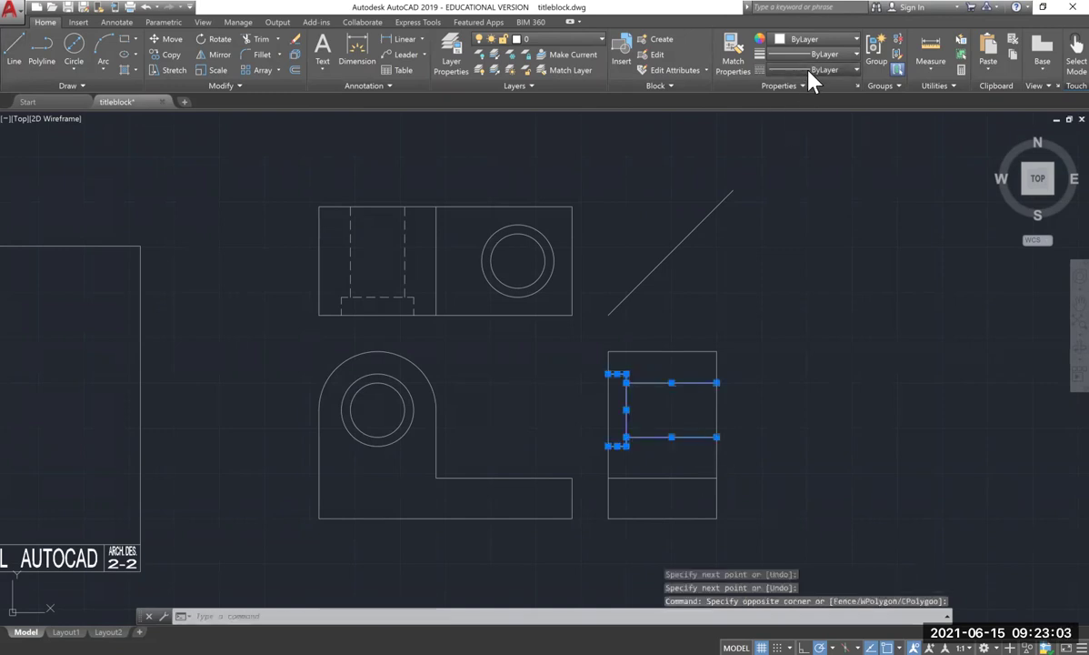
pyautogui.click(811, 70)
pyautogui.click(819, 133)
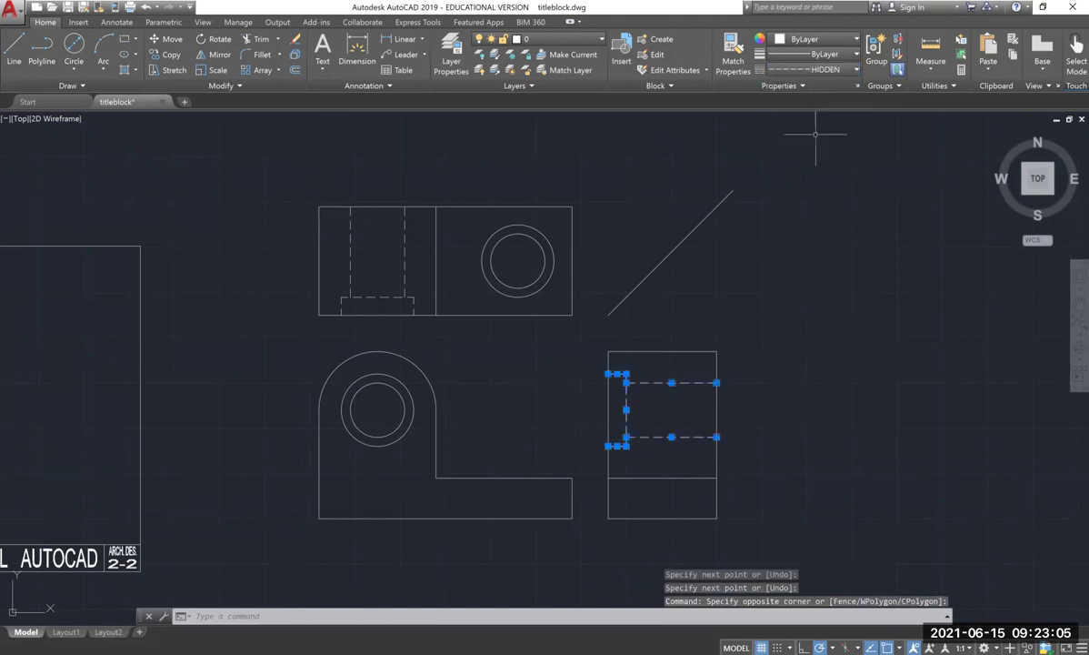
pyautogui.press('Escape')
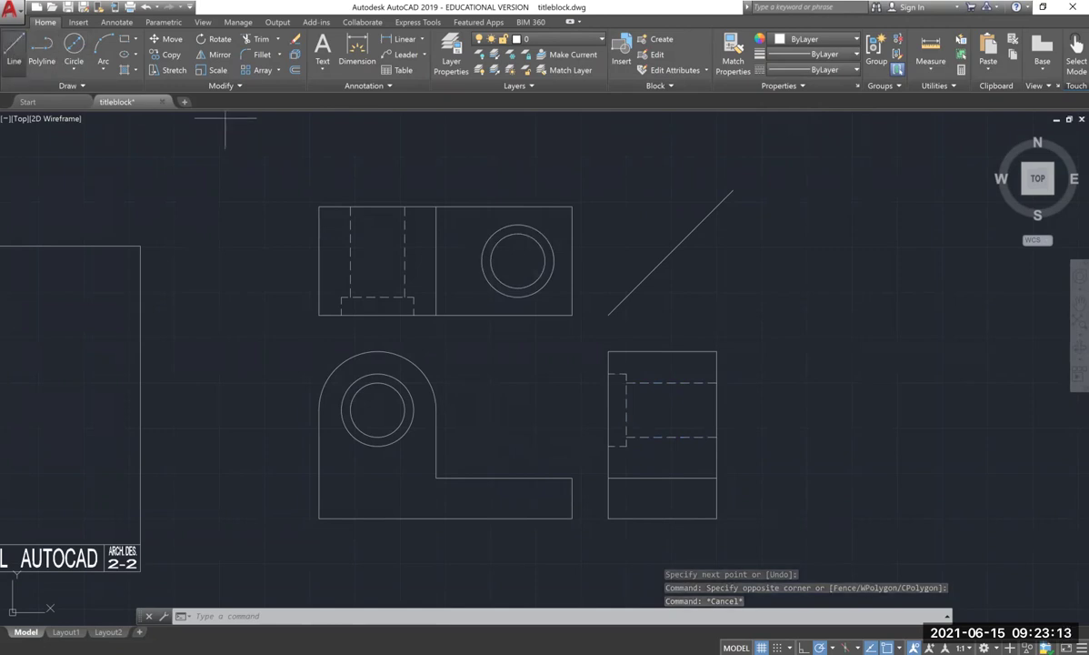
# Draw the base hole in the front view: a counterbore 0.5 deep below the base's upper edge and two bore lines to the bottom edge.
pyautogui.write('l')
pyautogui.press('Return')
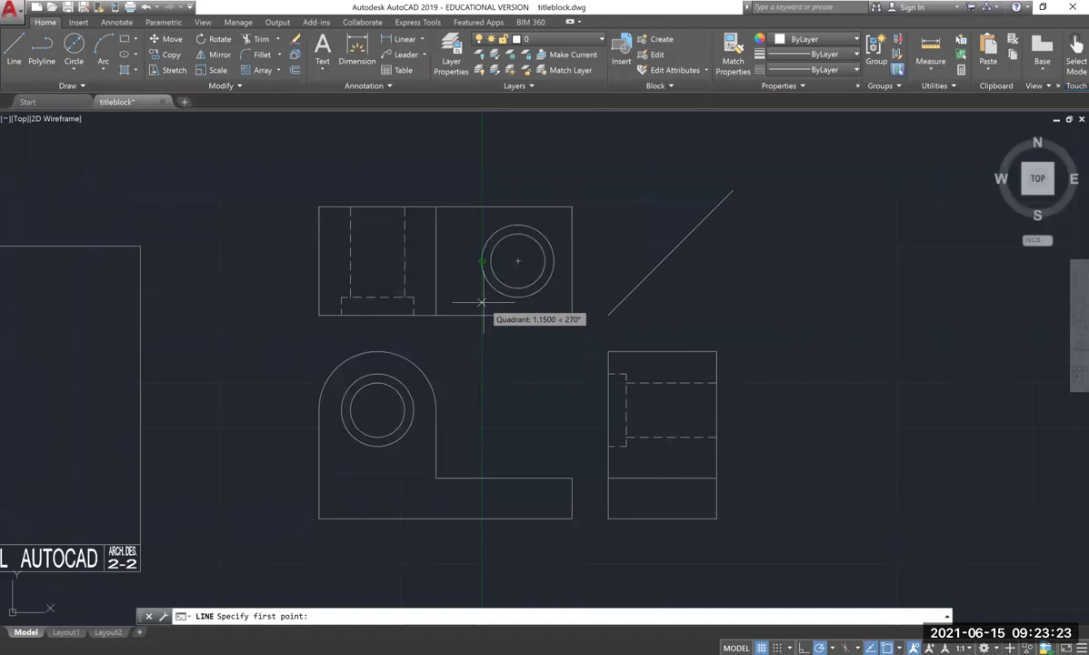
pyautogui.click(553, 508)
pyautogui.write('5')
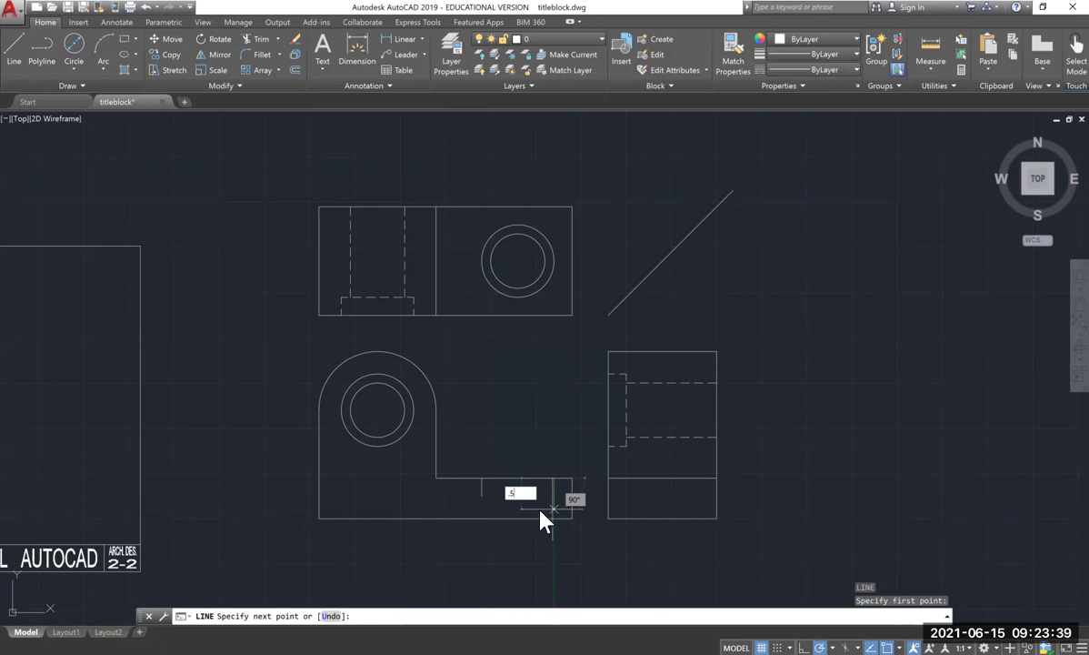
pyautogui.press('Return')
pyautogui.press('Return')
# Assign the HIDDEN linetype to the base hole's counterbore and bore lines in the front view.
pyautogui.click(562, 511)
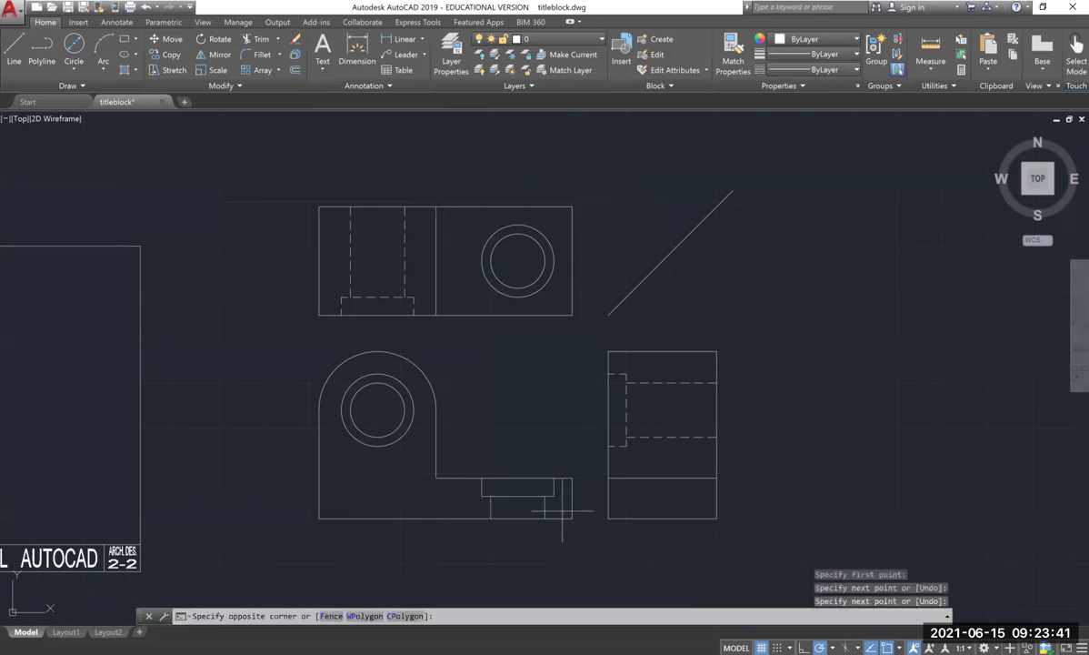
pyautogui.click(479, 480)
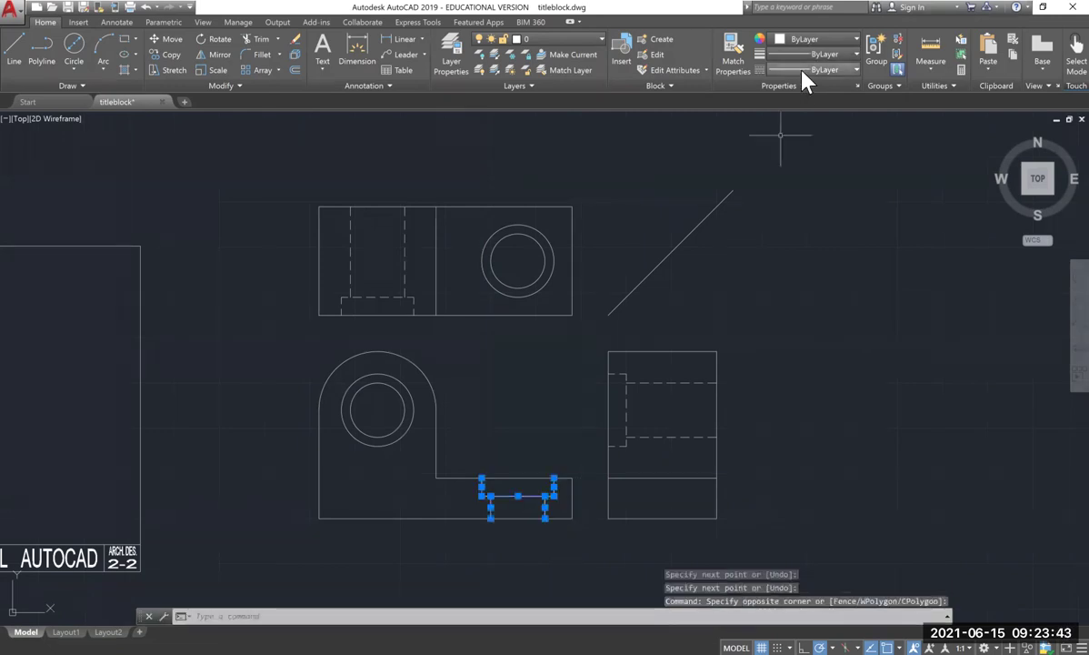
pyautogui.click(818, 69)
pyautogui.click(805, 135)
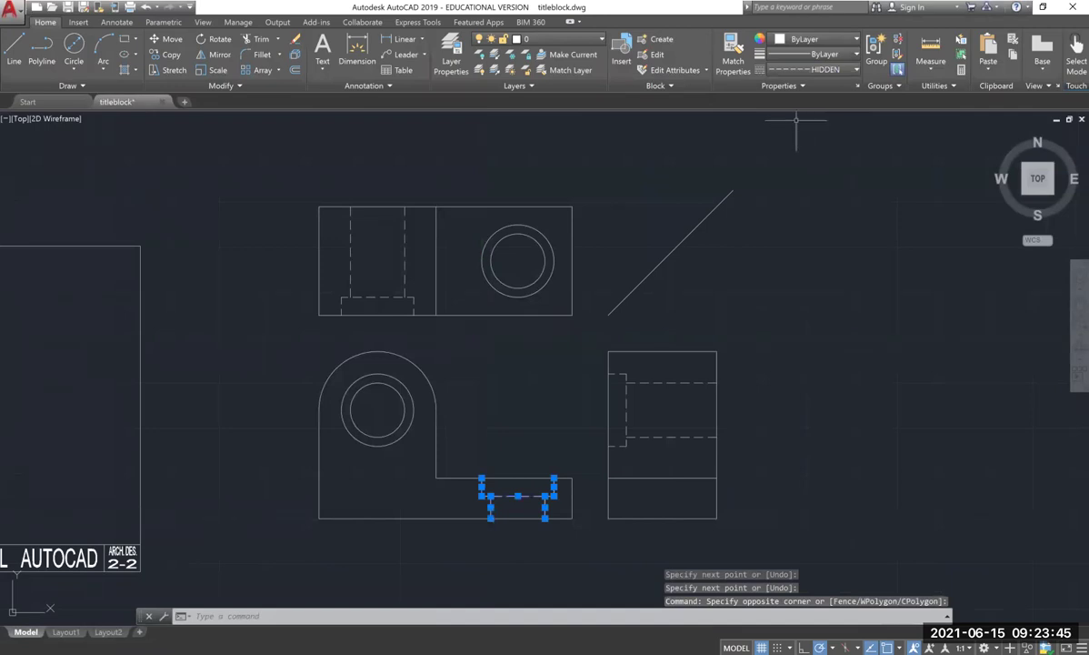
pyautogui.press('Escape')
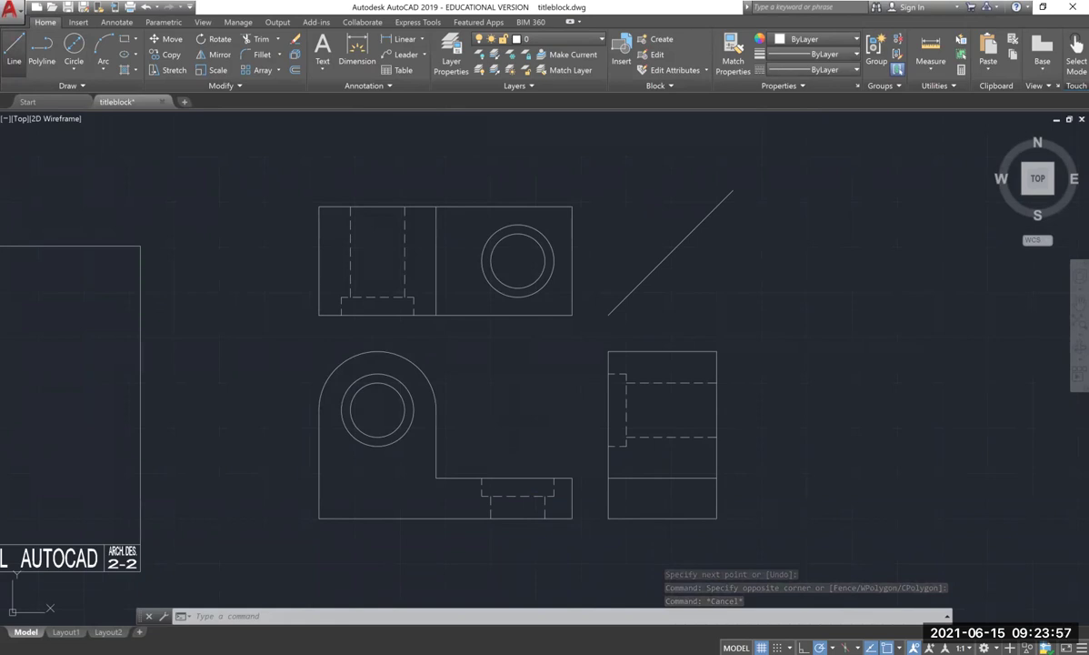
# Project the base counterbore's rear edge from the miter line down into the side view, ending 0.5 below the base's upper edge.
pyautogui.write('l')
pyautogui.press('Return')
pyautogui.click(698, 227)
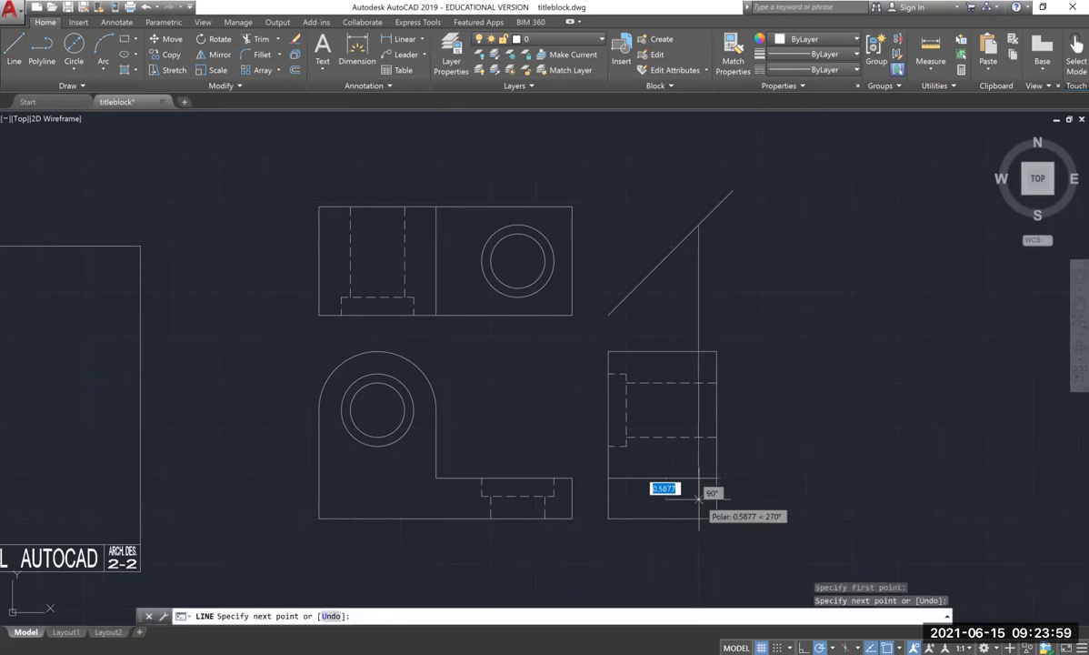
pyautogui.write('.5')
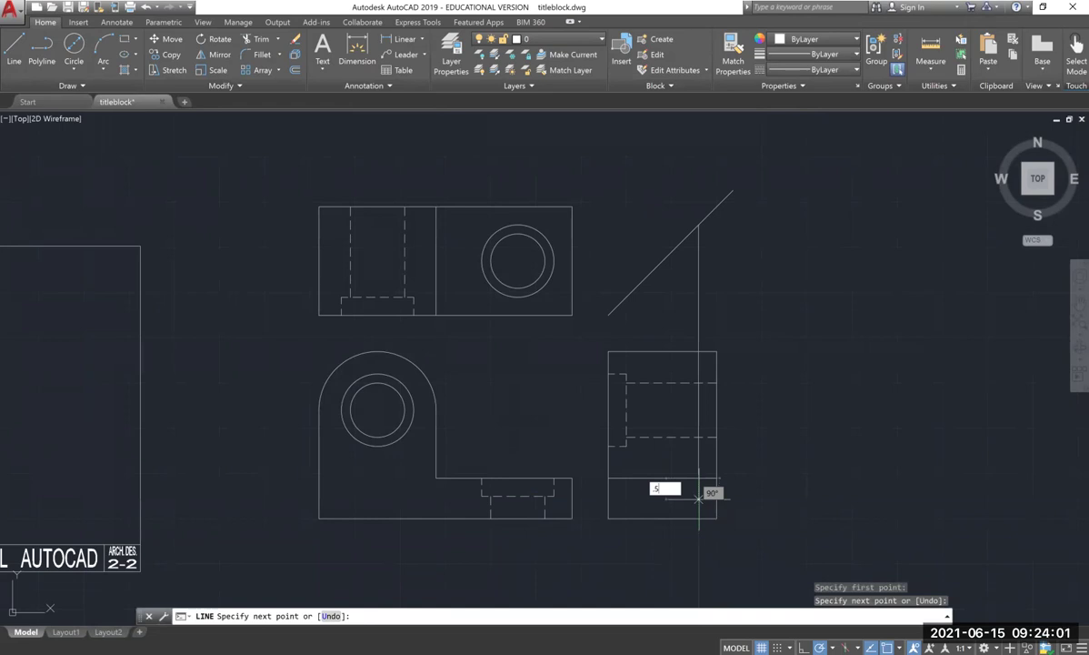
pyautogui.press('Return')
pyautogui.press('Return')
# Project the base counterbore's front edge into the side view to 0.5 below the base's upper edge, and close the counterbore's bottom.
pyautogui.press('Return')
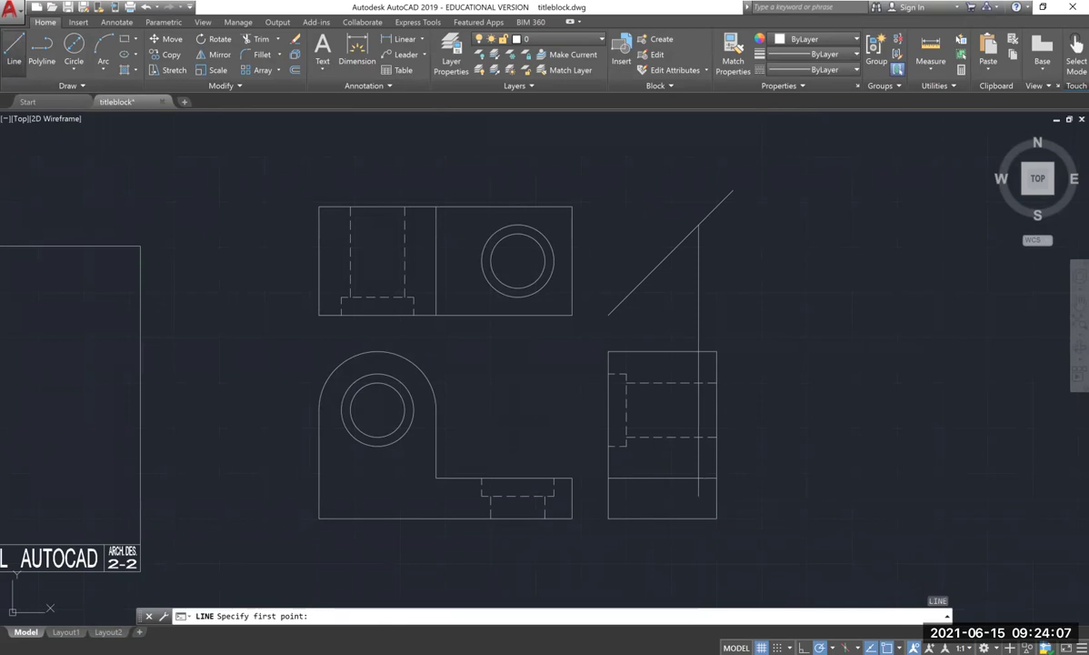
pyautogui.click(626, 477)
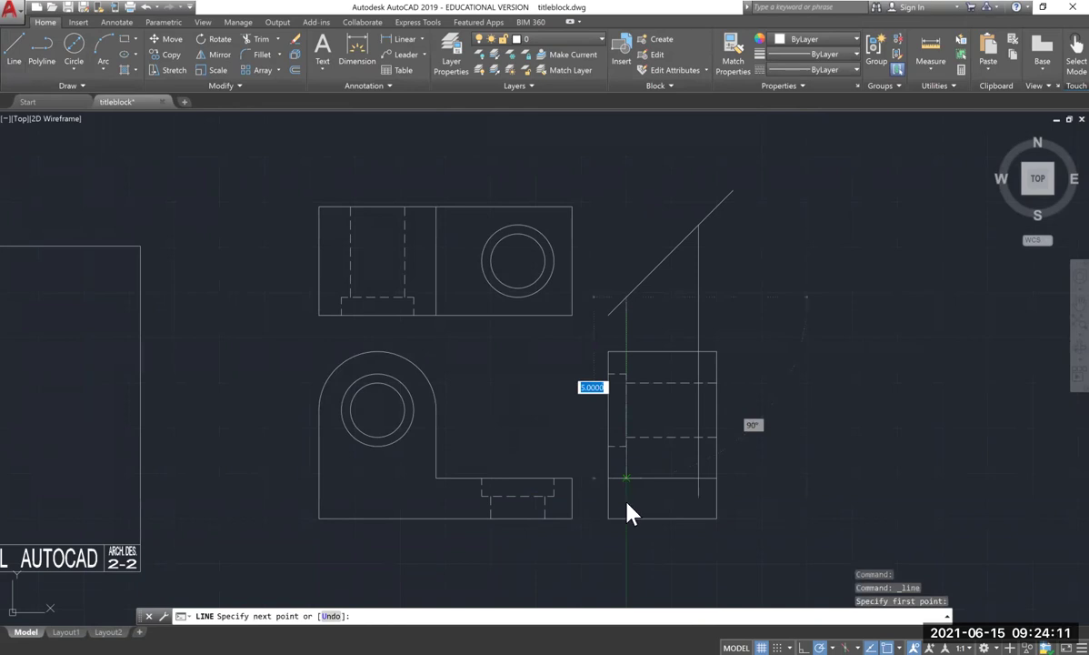
pyautogui.write('5')
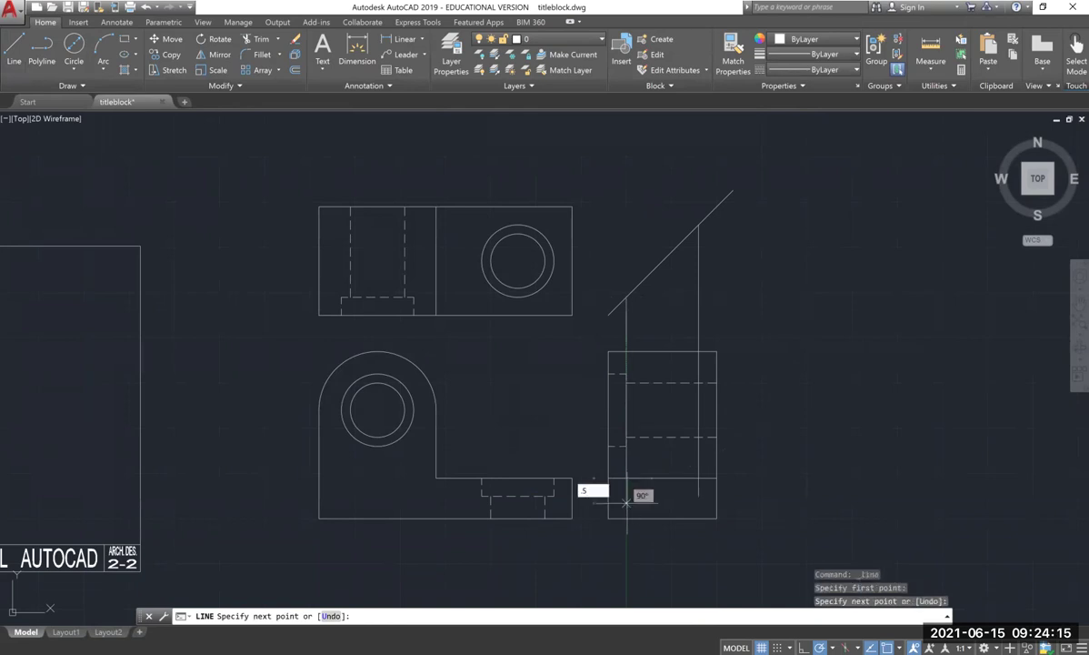
pyautogui.press('Return')
pyautogui.click(698, 496)
pyautogui.press('Return')
# Erase the two projection lines above the side view's base counterbore.
pyautogui.click(703, 457)
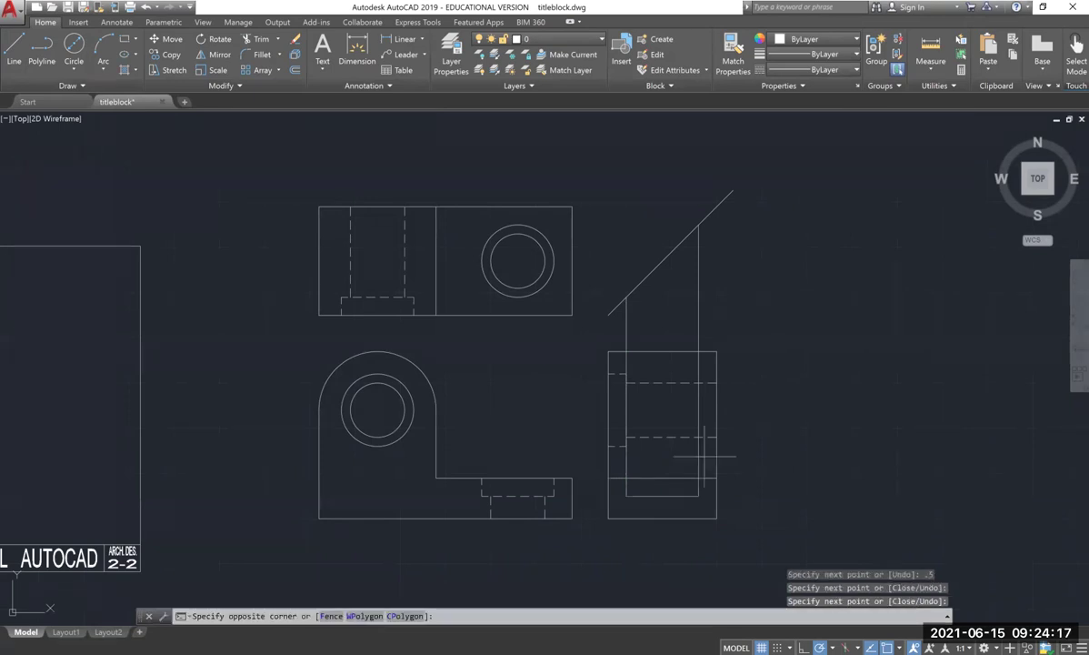
pyautogui.click(598, 453)
pyautogui.press('Delete')
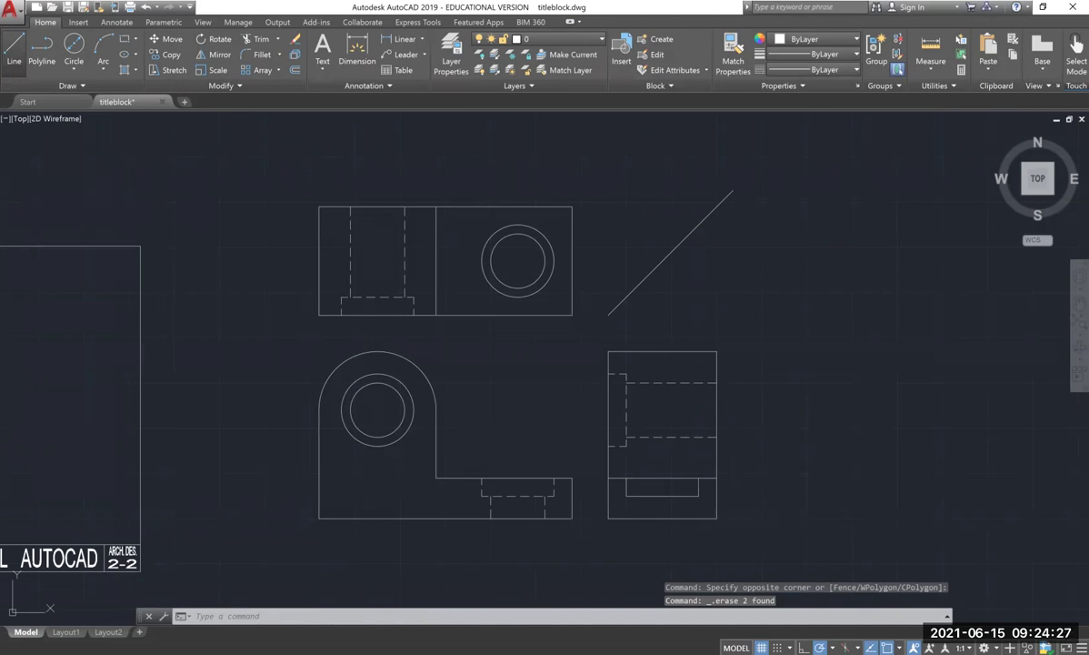
# Draw the base hole's two bore lines from the counterbore to the side view's bottom edge, and erase the projection lines above.
pyautogui.write('l')
pyautogui.press('Return')
pyautogui.click(689, 235)
pyautogui.click(689, 518)
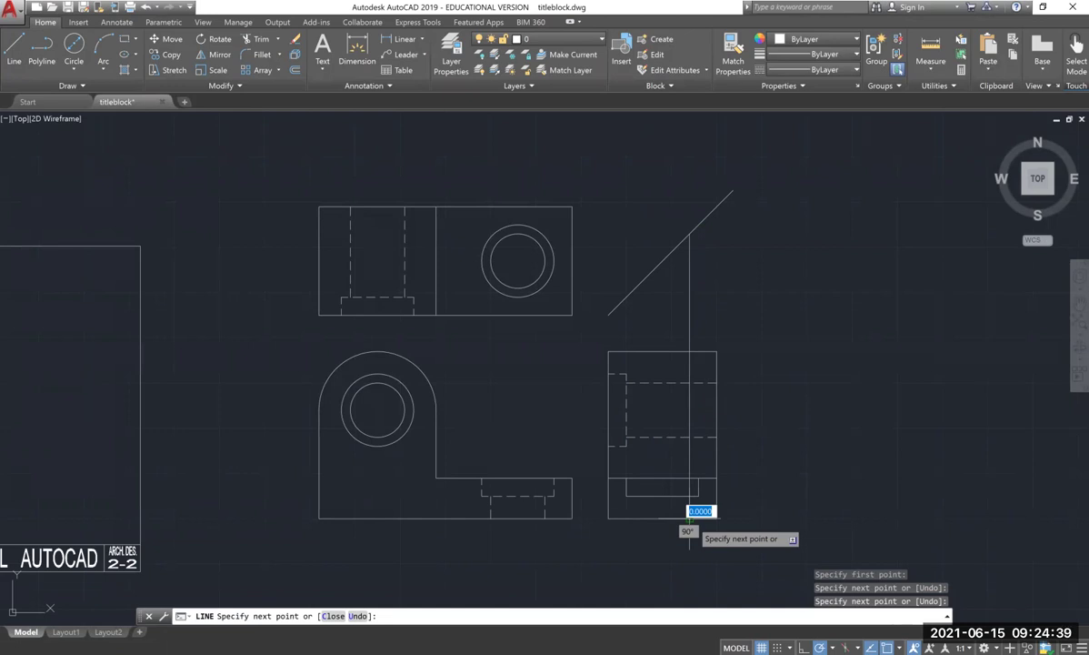
pyautogui.press('Escape')
pyautogui.click(690, 511)
pyautogui.click(628, 320)
pyautogui.press('Delete')
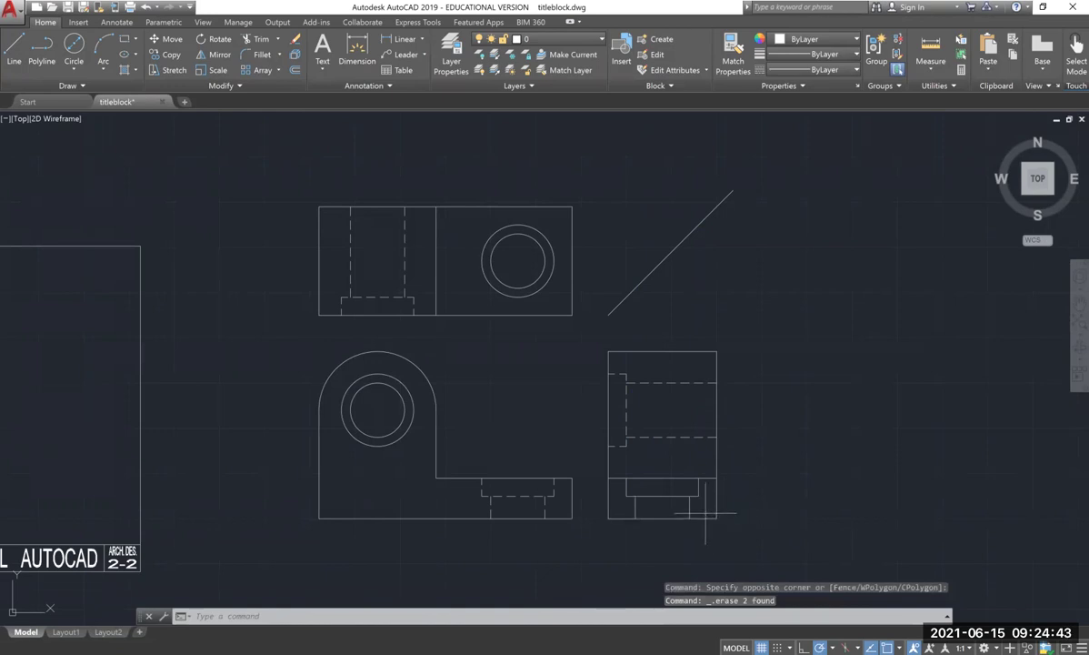
# Assign the HIDDEN linetype to the base hole's counterbore and bore lines in the side view.
pyautogui.click(705, 514)
pyautogui.click(622, 486)
pyautogui.click(838, 71)
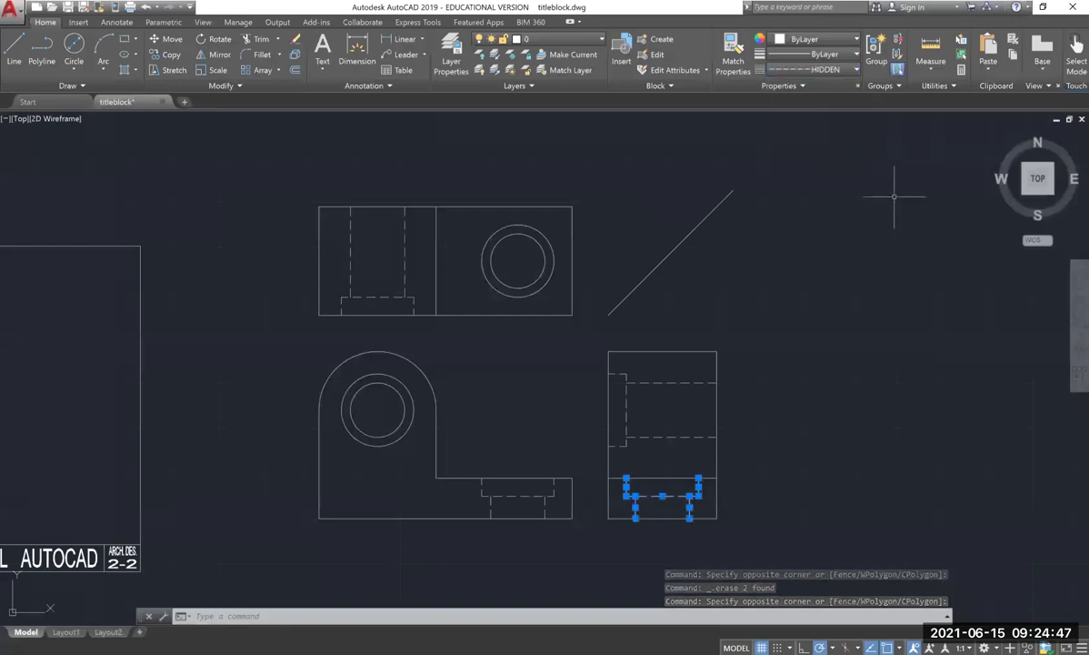
pyautogui.press('Escape')
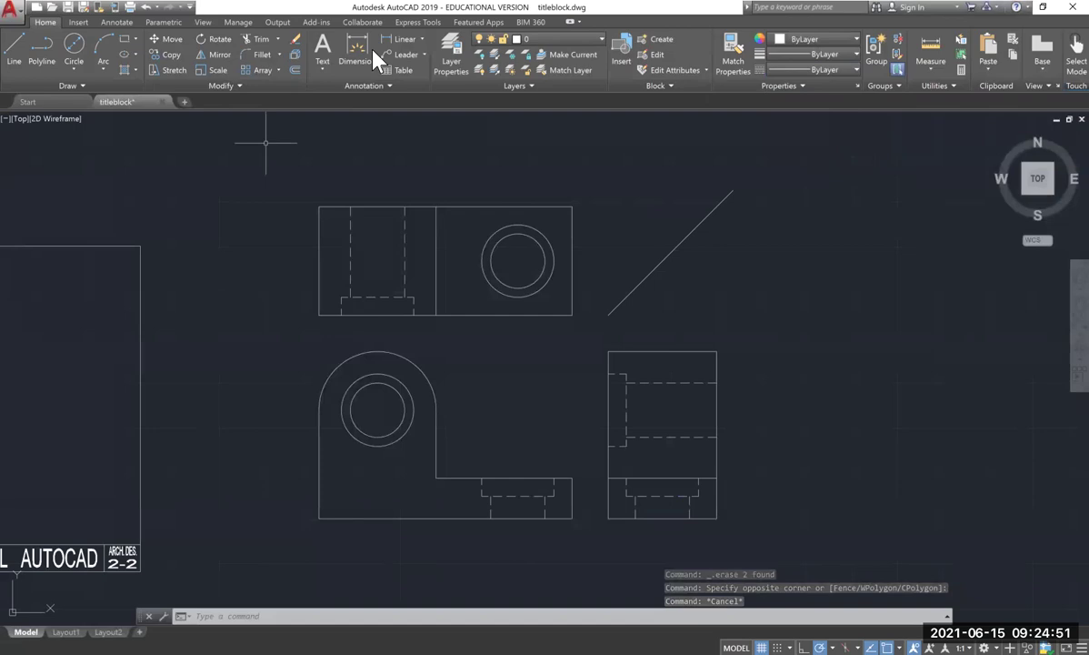
# Add center marks to the base hole in the top view and the upright's rounded arc in the front view.
pyautogui.click(114, 23)
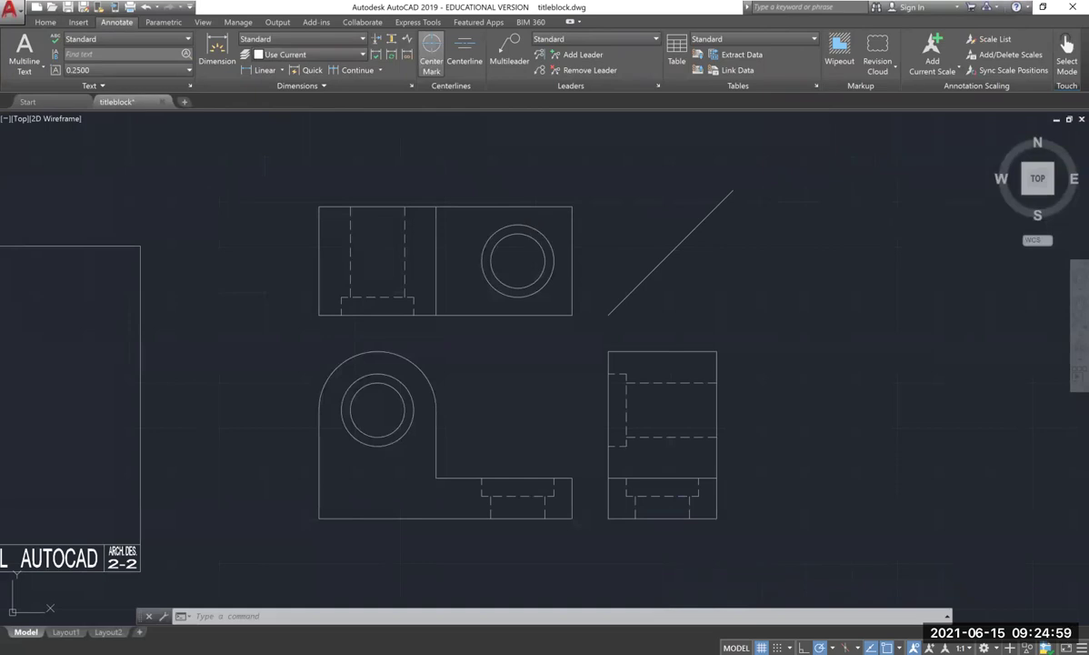
pyautogui.click(431, 50)
pyautogui.click(492, 236)
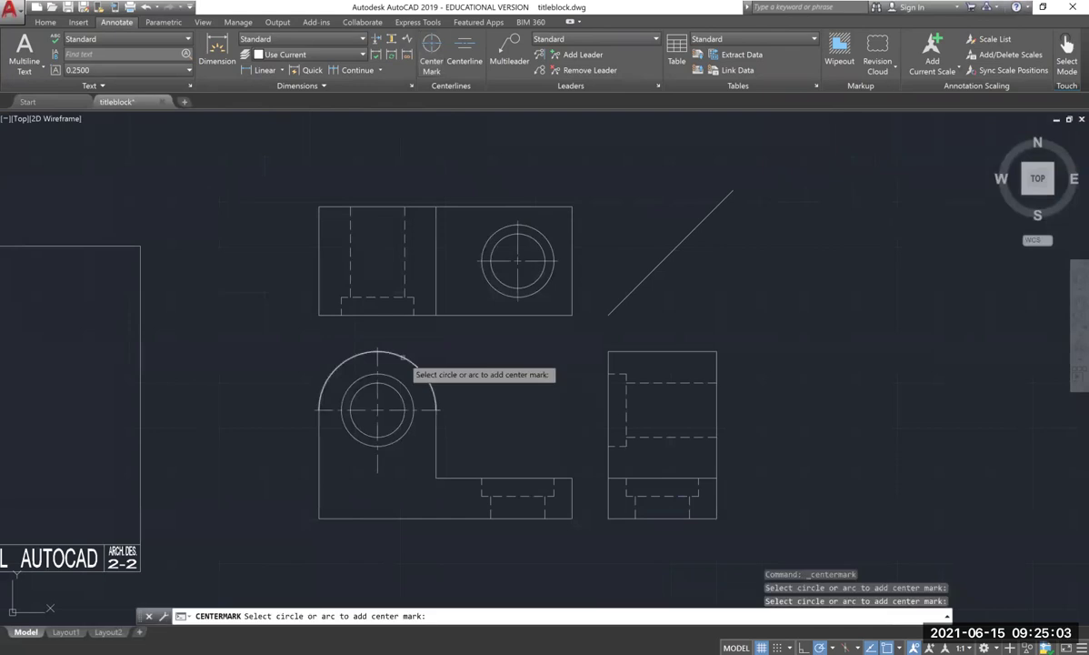
# Add centerlines to the shaft bore in the top and side views and to the base hole in the front and side views.
pyautogui.click(464, 54)
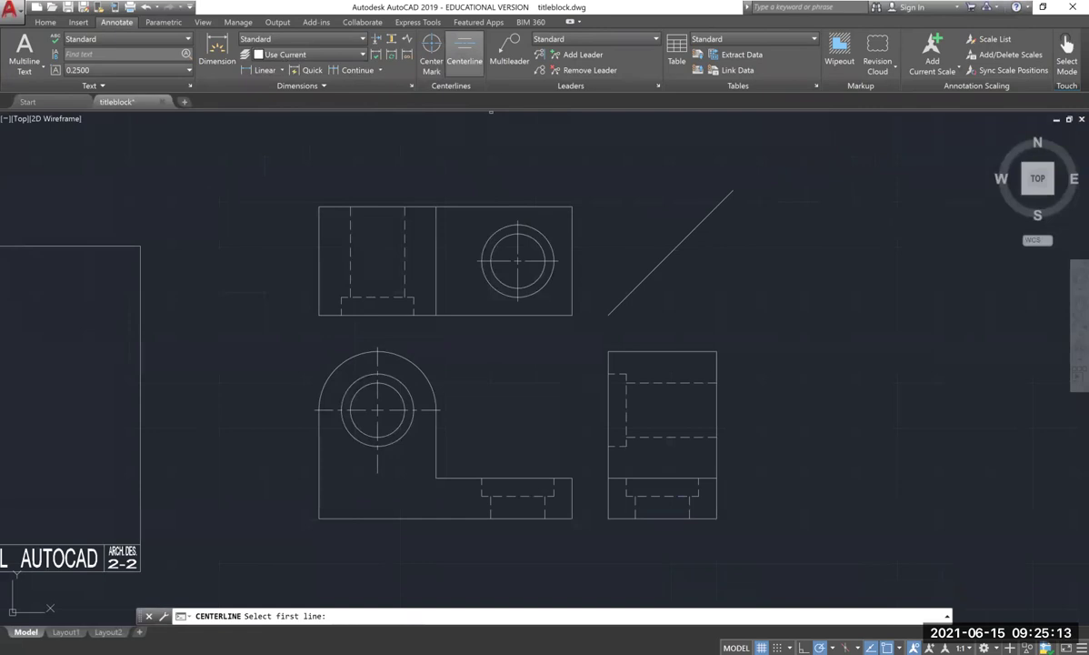
pyautogui.click(351, 254)
pyautogui.click(406, 255)
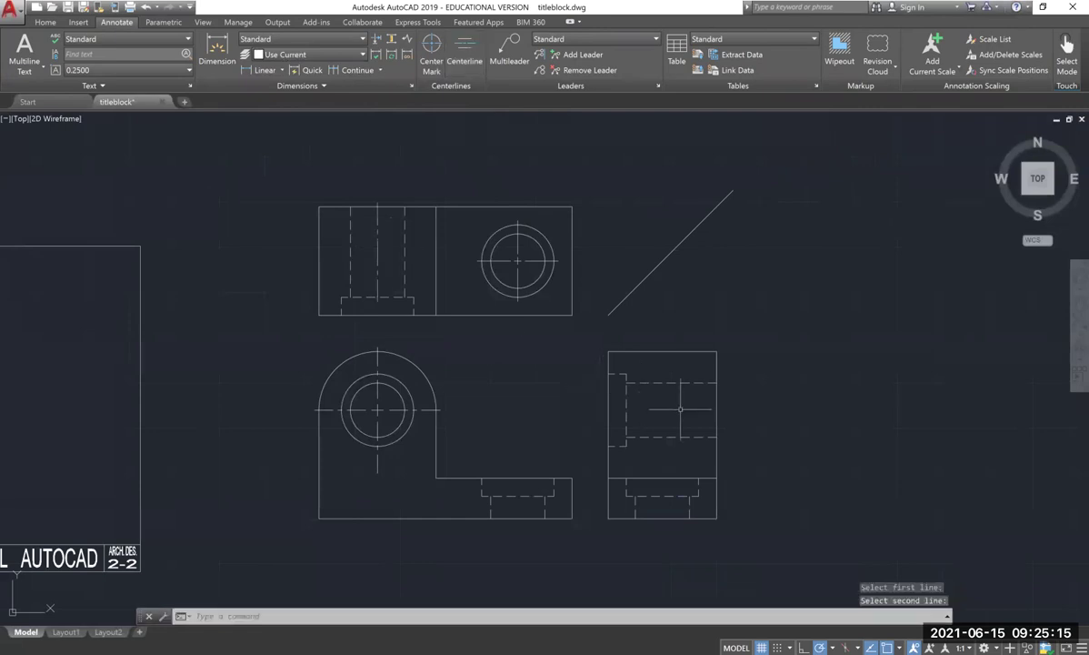
pyautogui.click(465, 50)
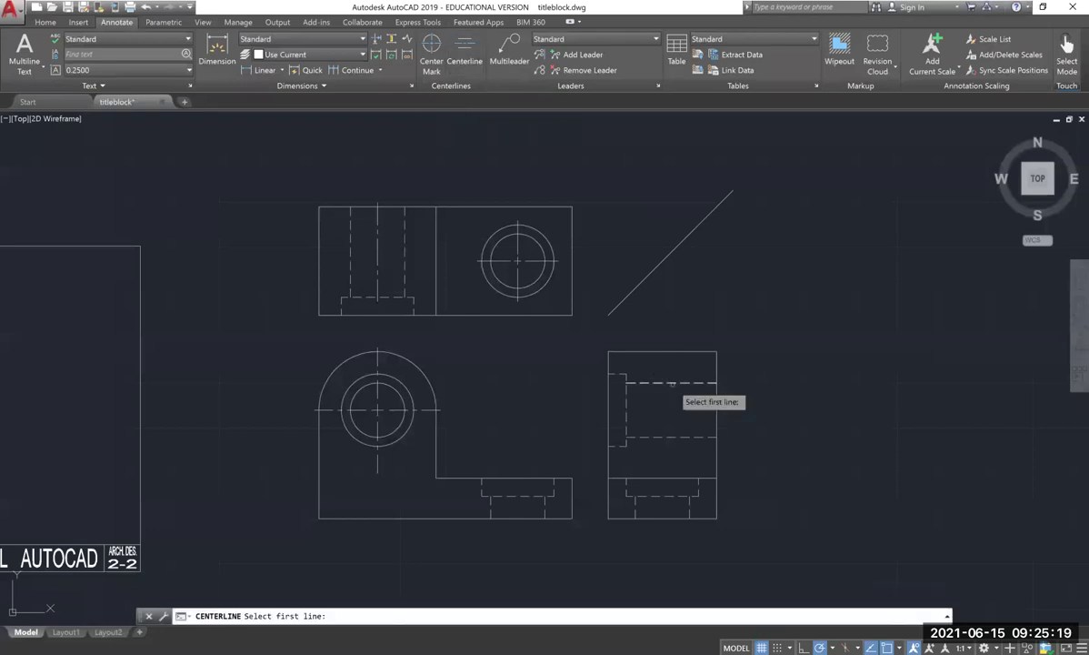
pyautogui.click(672, 383)
pyautogui.click(672, 437)
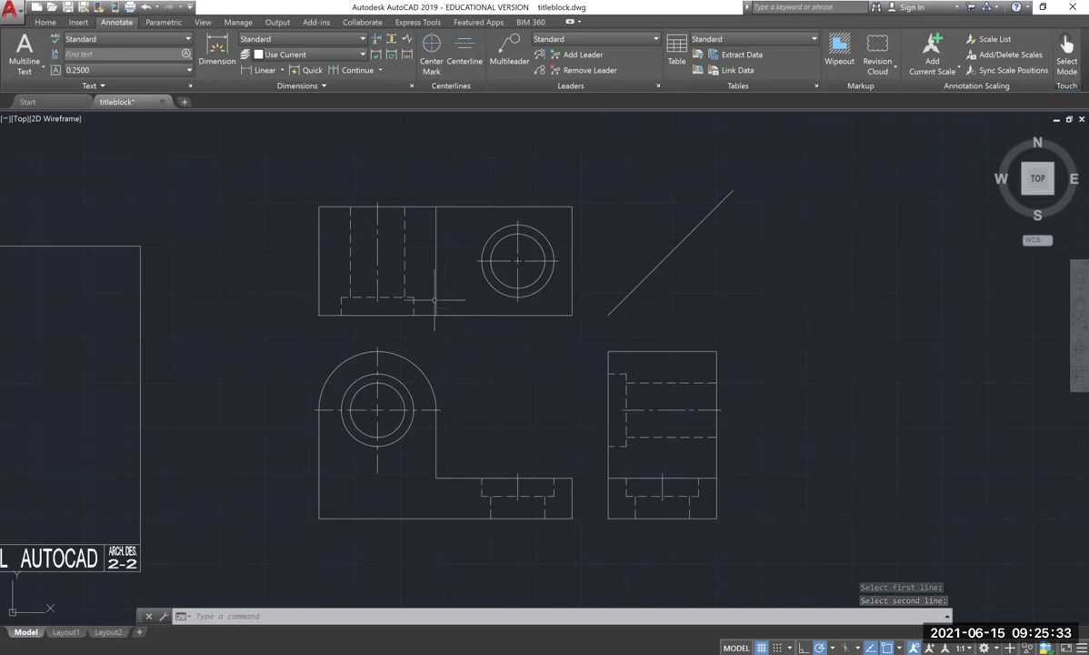
# Lengthen the shaft bore's centerline in the top view past both the front and rear edges.
pyautogui.press('Escape')
pyautogui.click(377, 268)
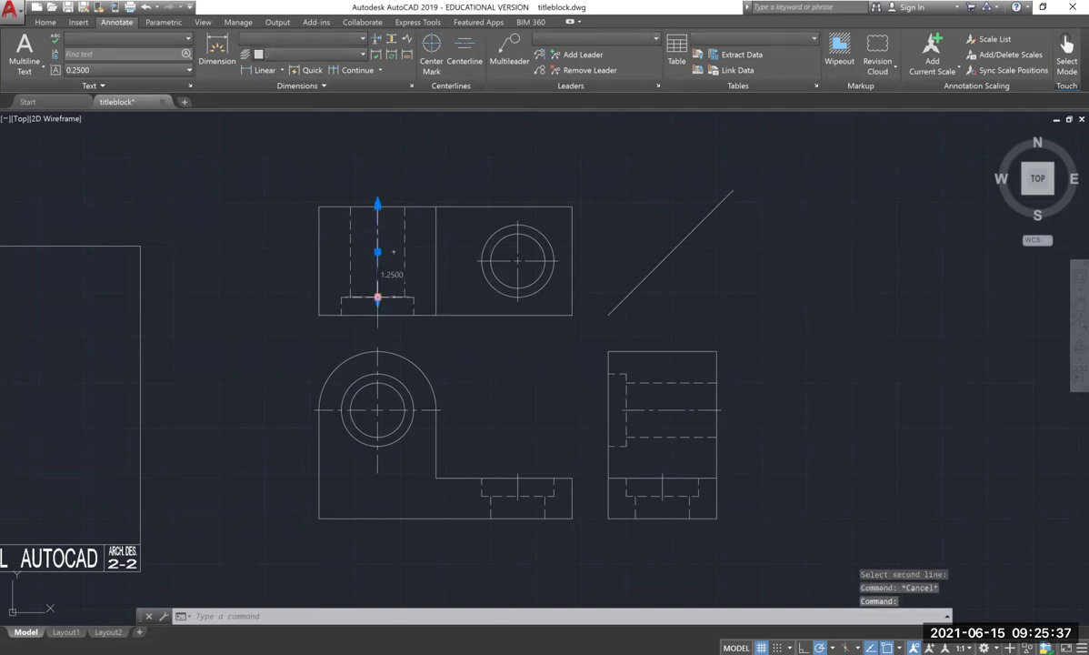
pyautogui.click(377, 297)
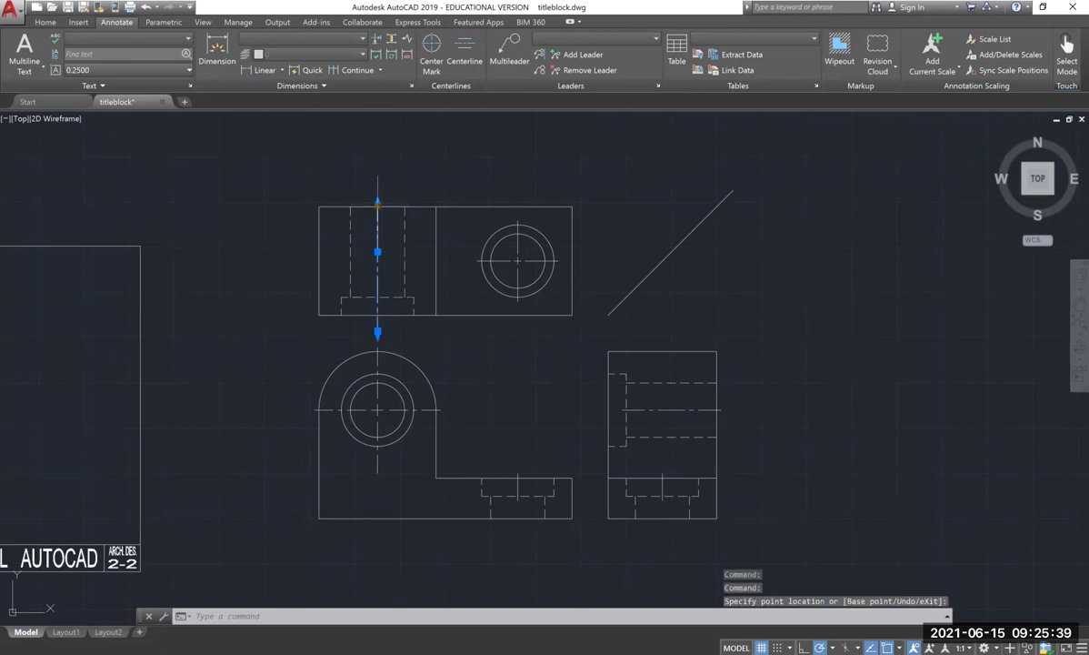
pyautogui.press('Escape')
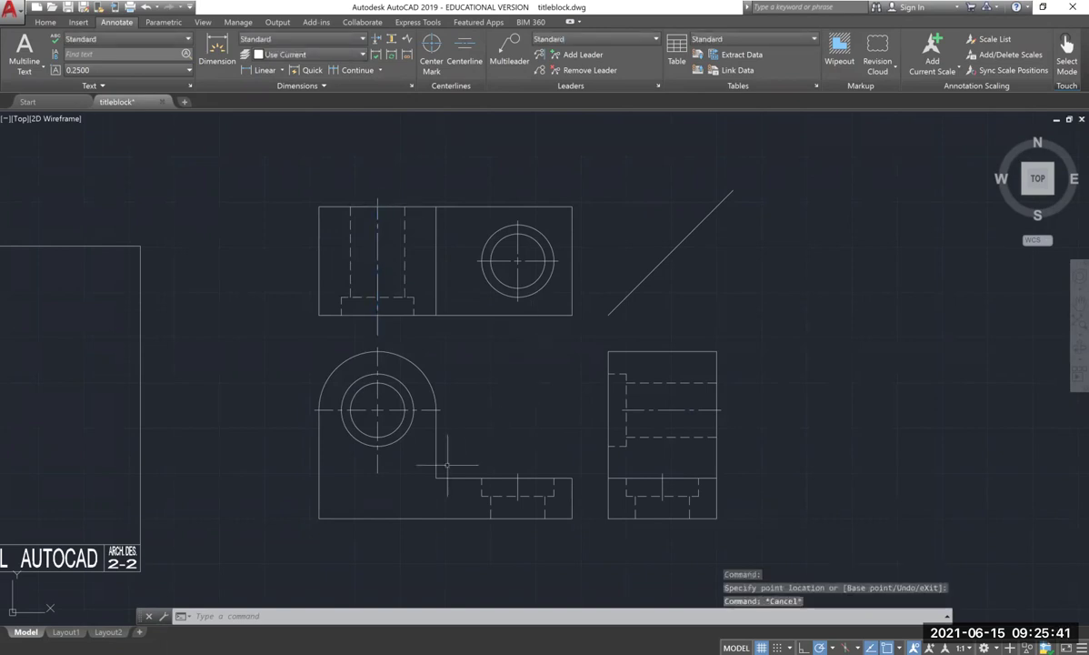
# Stretch the base hole's centerline in the front view past the base's upper and bottom edges.
pyautogui.click(518, 480)
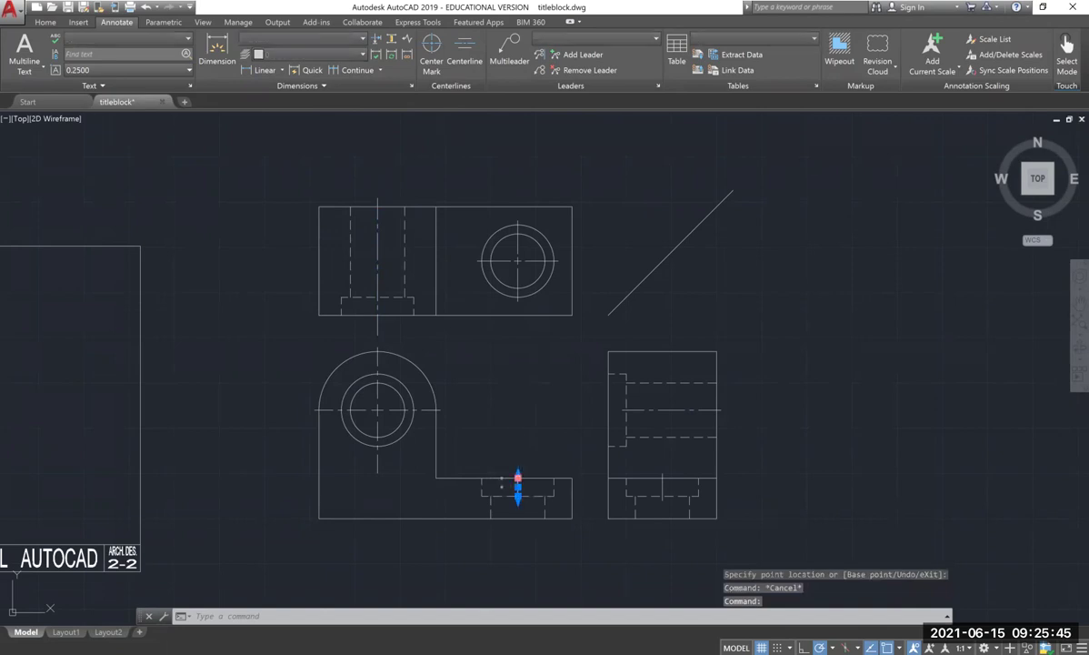
pyautogui.click(518, 477)
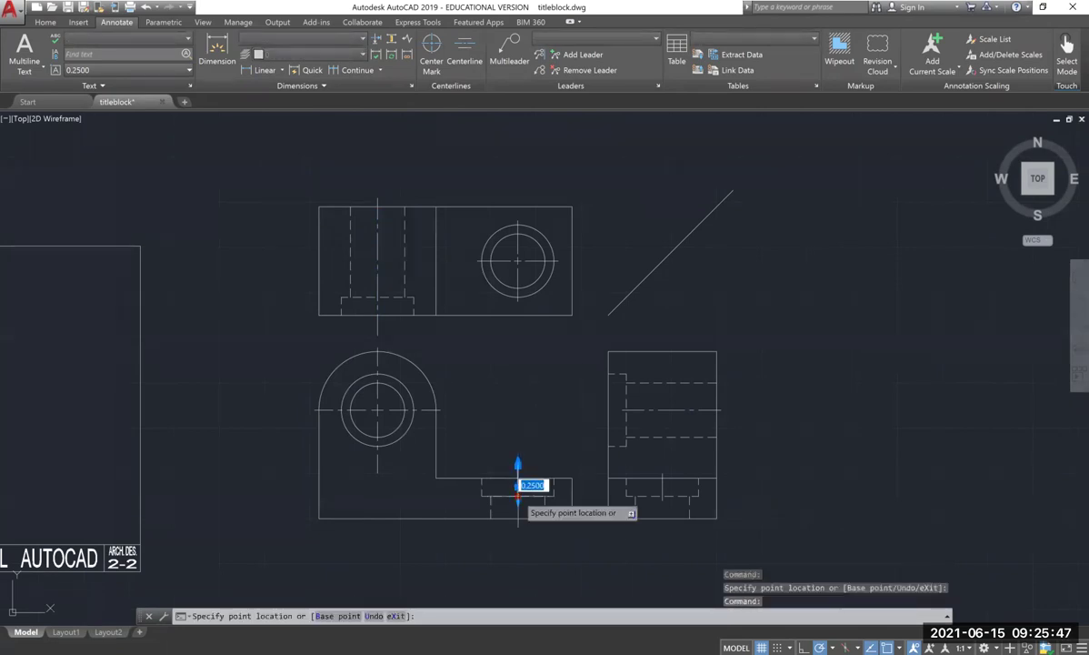
pyautogui.click(519, 485)
pyautogui.press('Escape')
# Stretch the base hole's centerline in the side view past the base's upper and bottom edges.
pyautogui.click(662, 481)
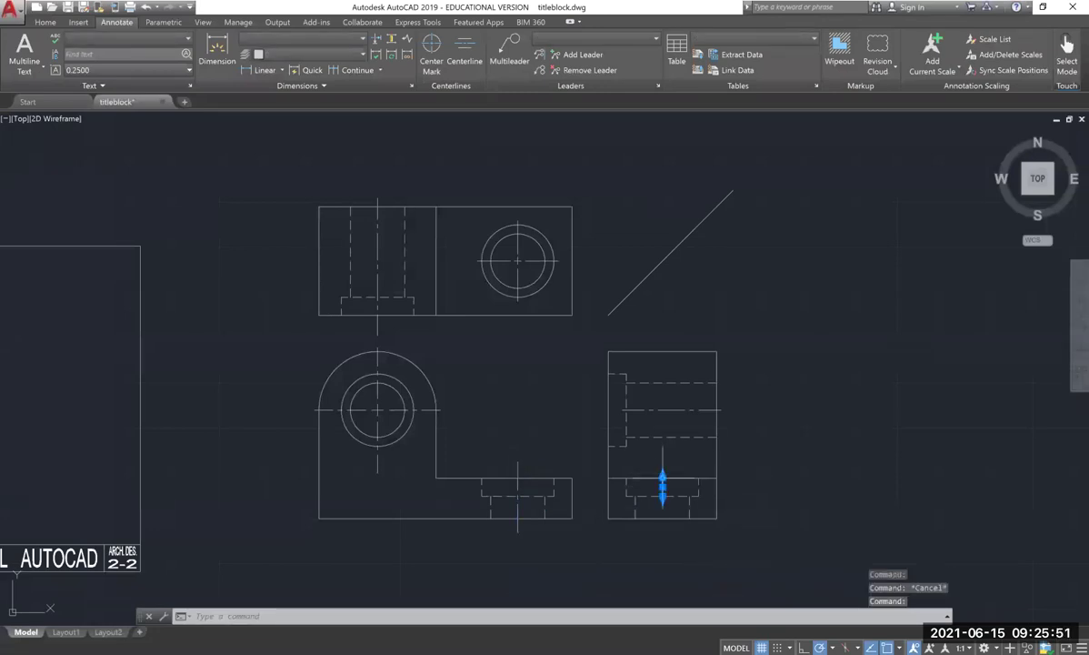
pyautogui.click(662, 475)
pyautogui.click(661, 471)
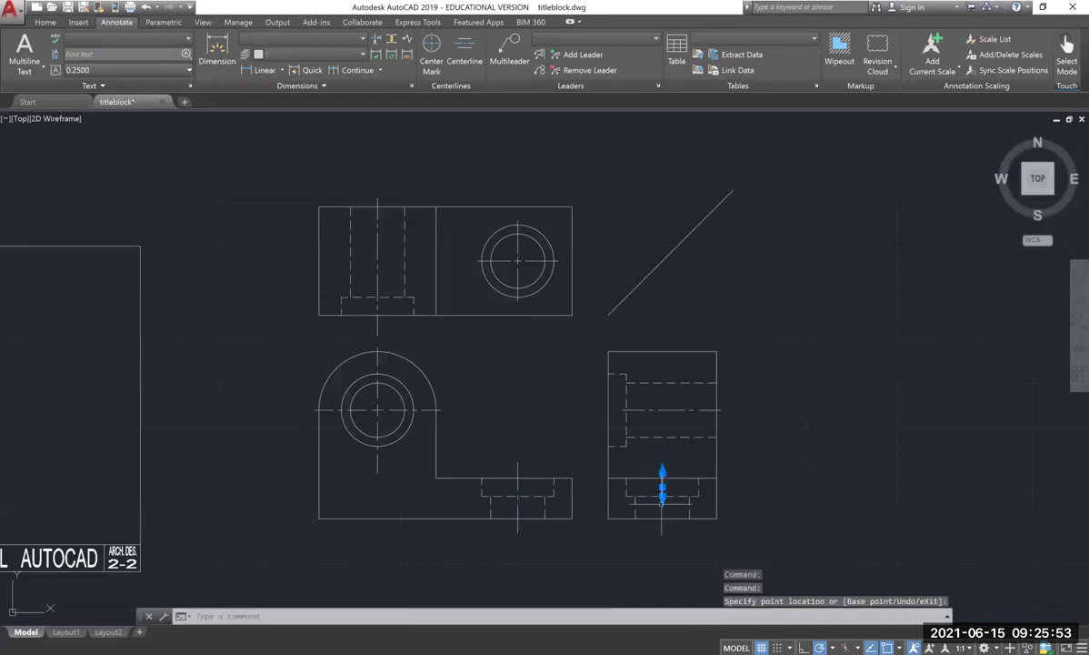
pyautogui.click(662, 491)
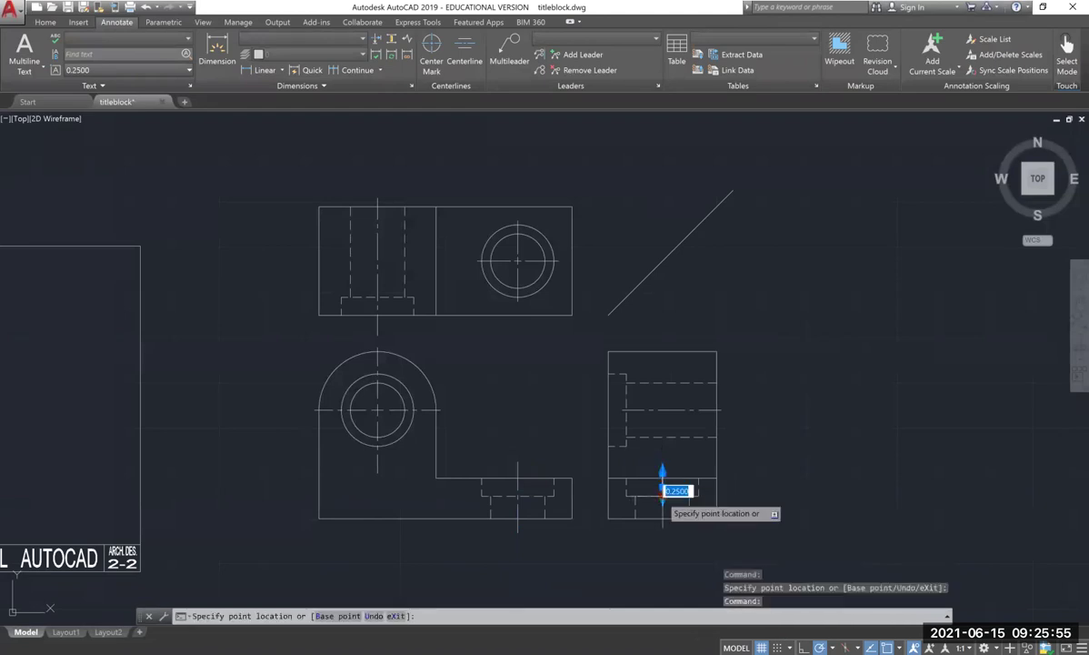
pyautogui.press('Escape')
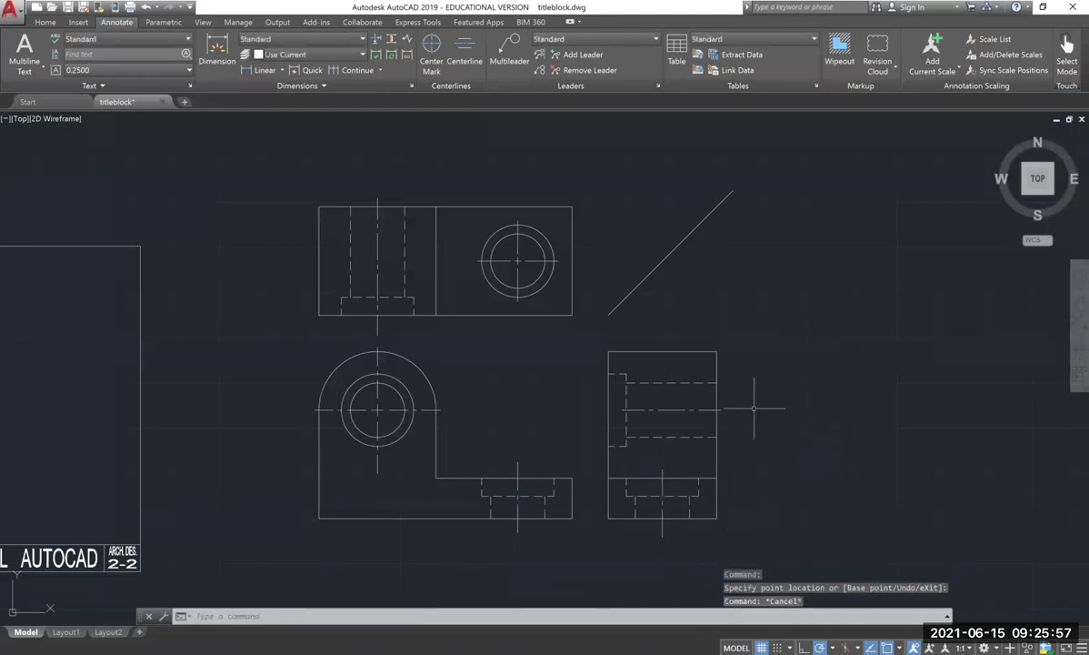
# Lengthen the shaft bore's centerline in the side view past the front and rear edges.
pyautogui.click(691, 410)
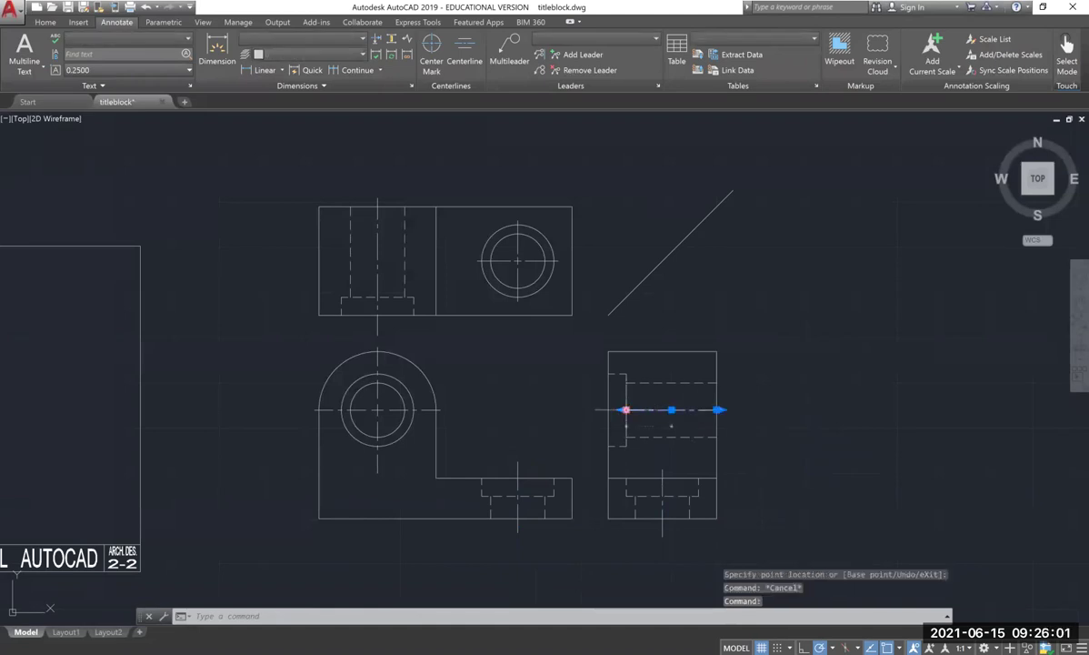
pyautogui.click(717, 409)
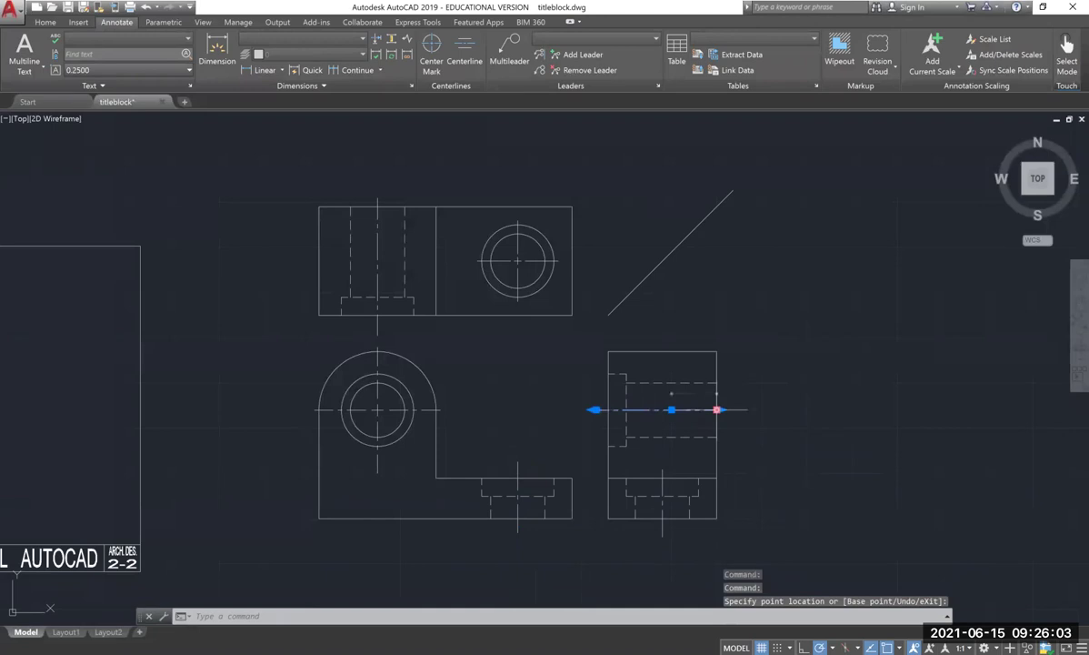
pyautogui.press('Escape')
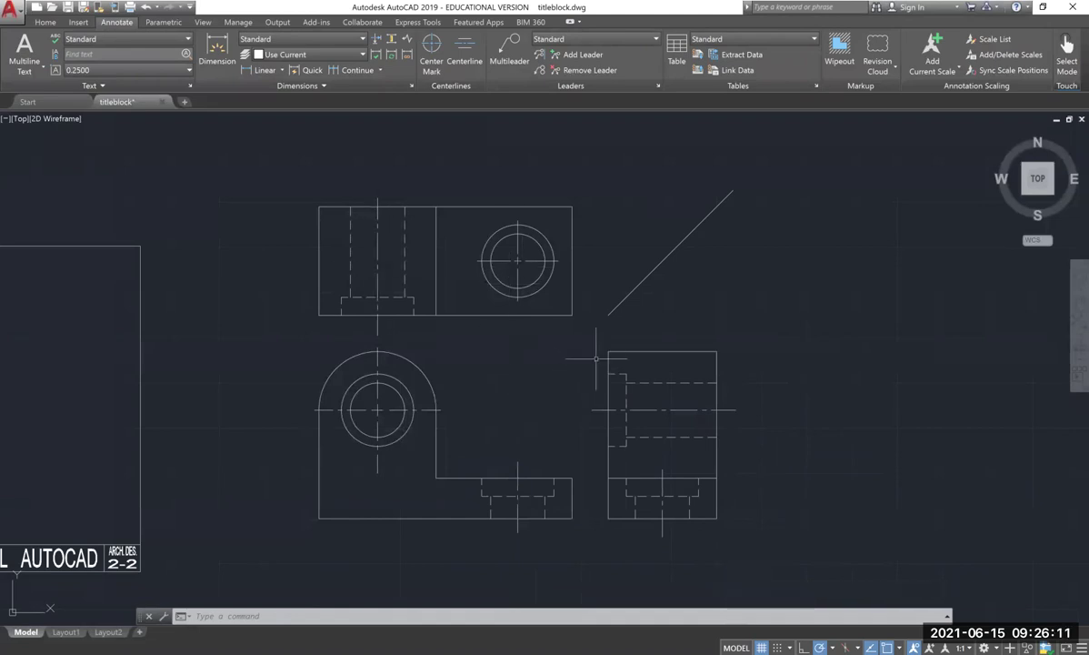
# Scale all three views and the miter line by a factor of .75 and move them inside the title block border.
pyautogui.moveTo(584, 352)
pyautogui.mouseDown(button='middle')
pyautogui.moveTo(627, 360)
pyautogui.moveTo(636, 324)
pyautogui.moveTo(705, 360)
pyautogui.moveTo(855, 364)
pyautogui.mouseUp(button='middle')
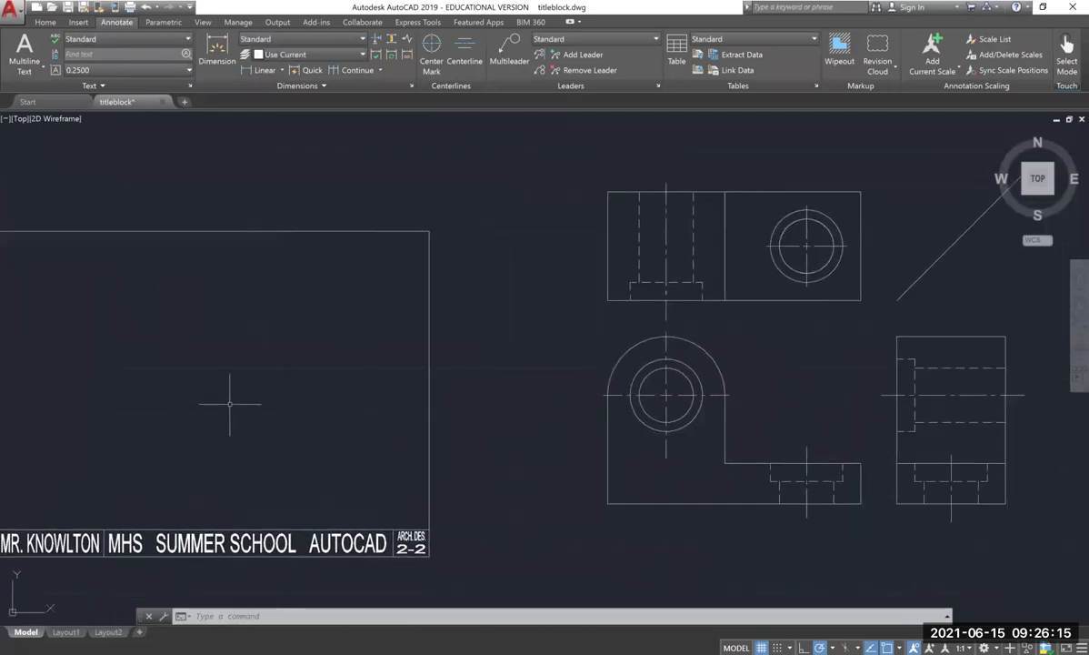
pyautogui.scroll(2, 664, 491)
pyautogui.moveTo(636, 502); pyautogui.dragTo(596, 515, button='middle')
pyautogui.scroll(-2, 586, 482)
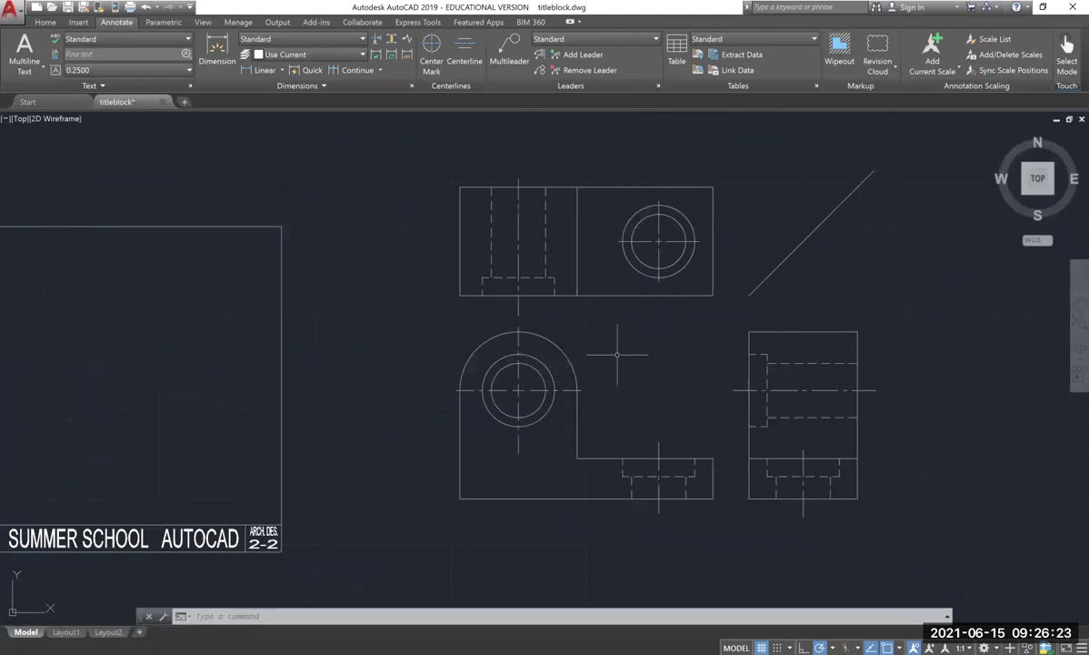
pyautogui.scroll(-2, 613, 355)
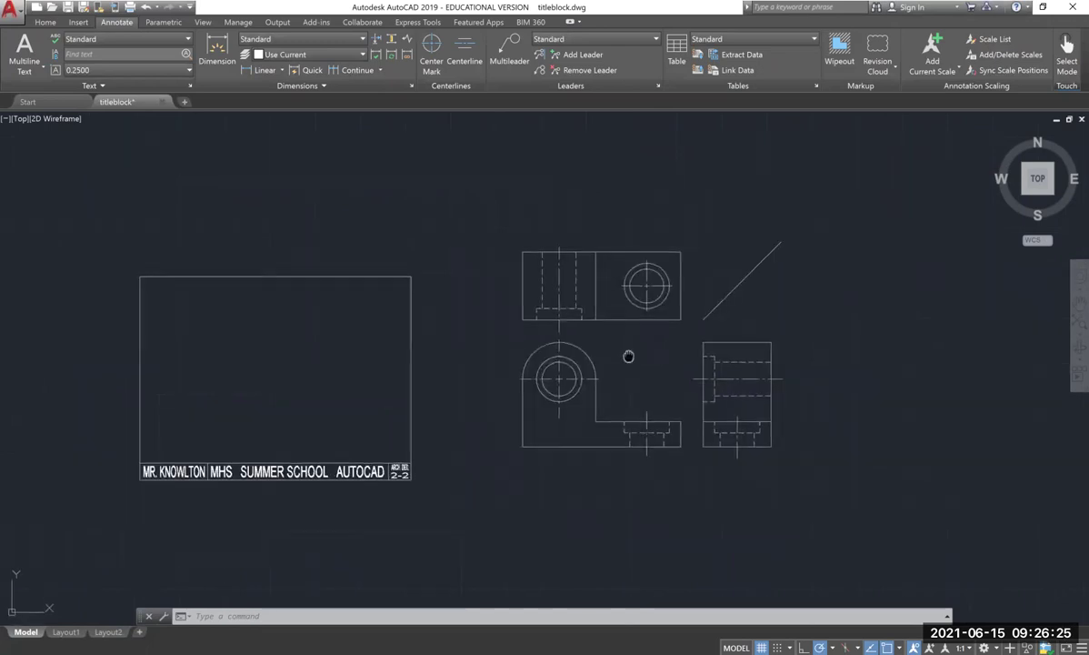
pyautogui.click(46, 22)
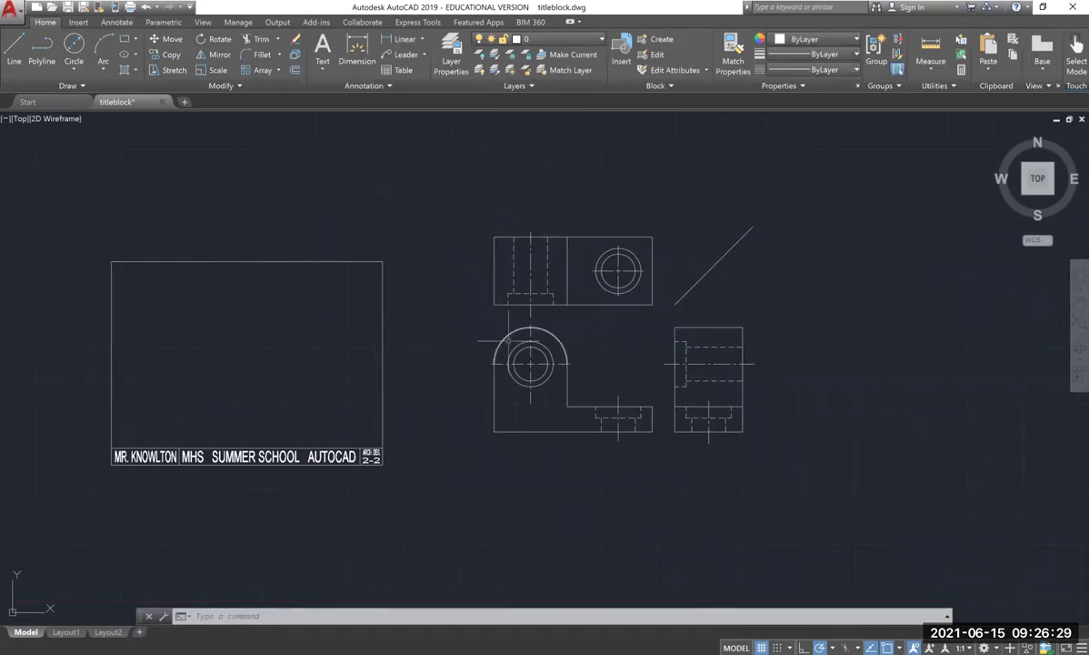
pyautogui.click(820, 491)
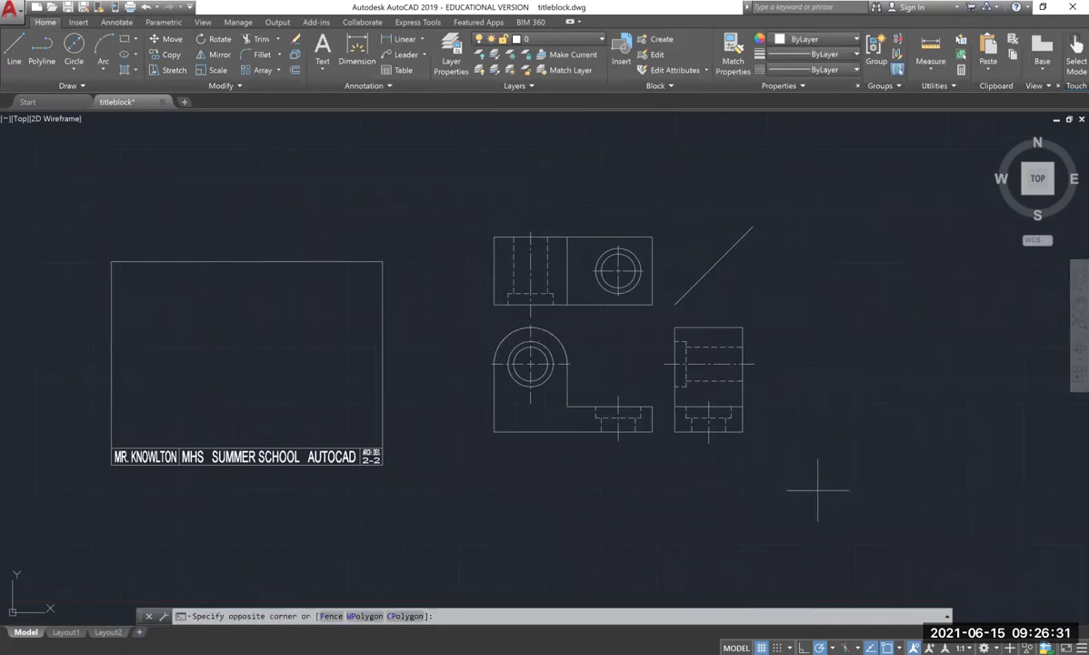
pyautogui.click(460, 173)
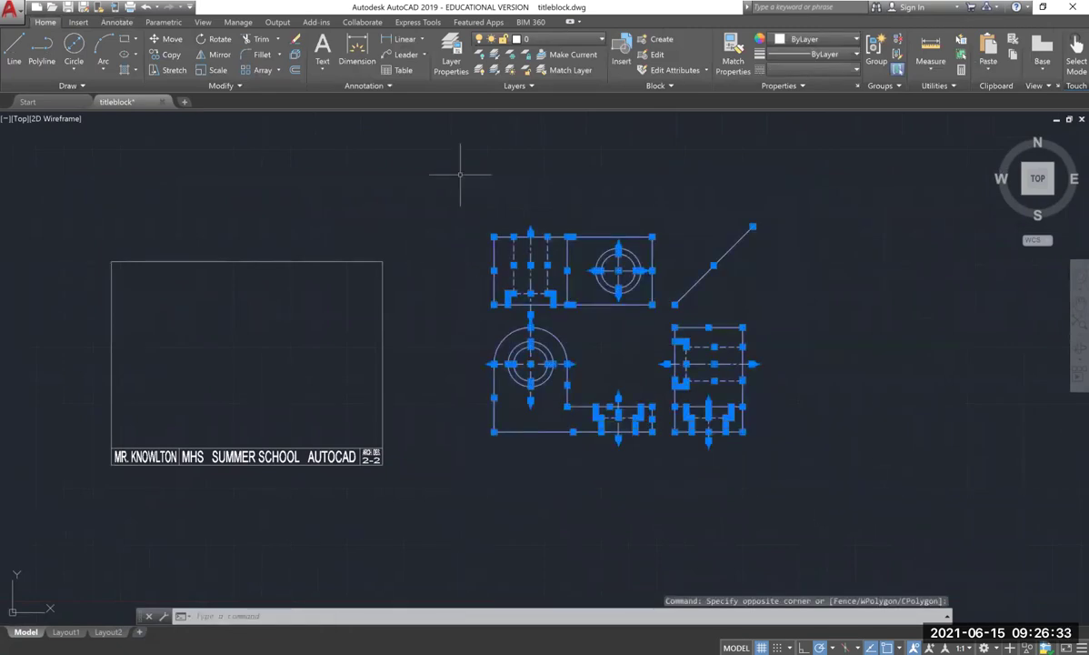
pyautogui.click(215, 73)
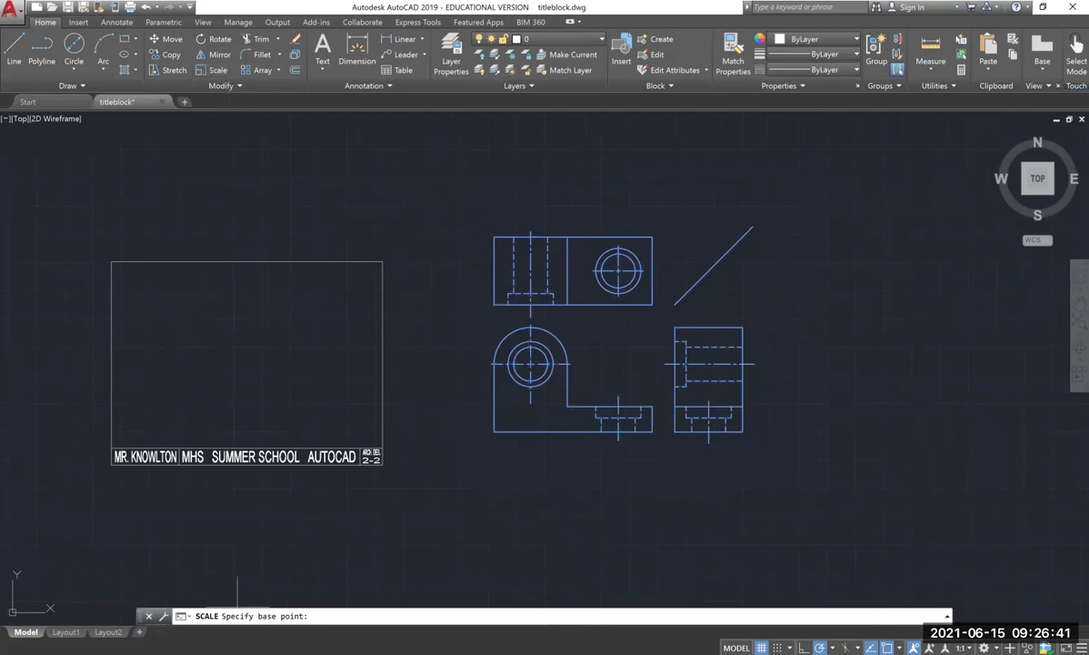
pyautogui.click(610, 349)
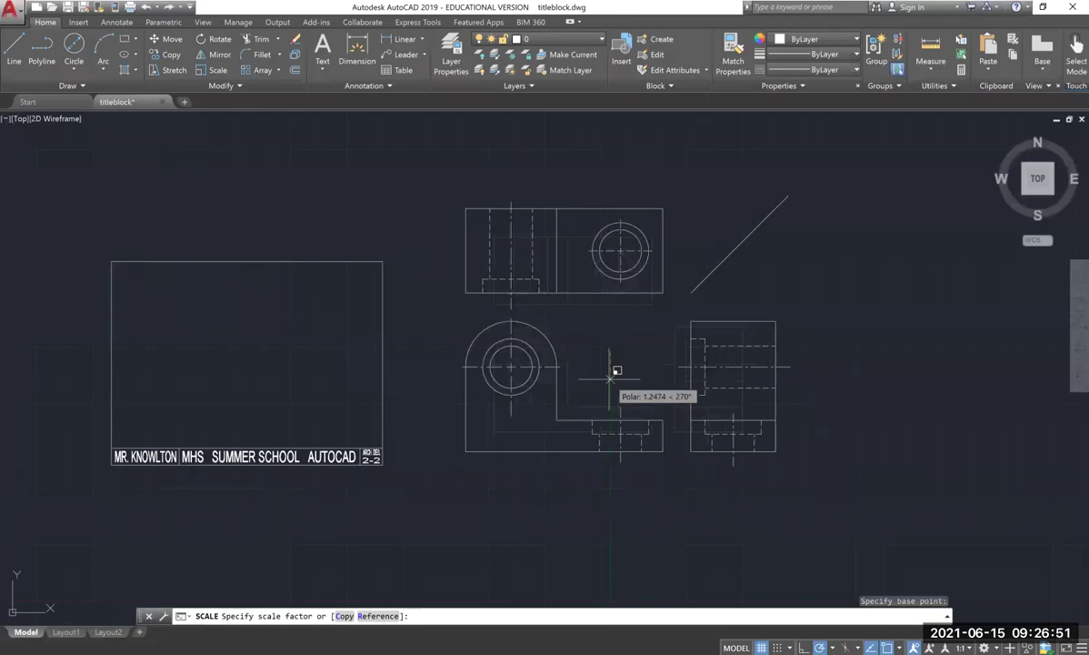
pyautogui.write('.75')
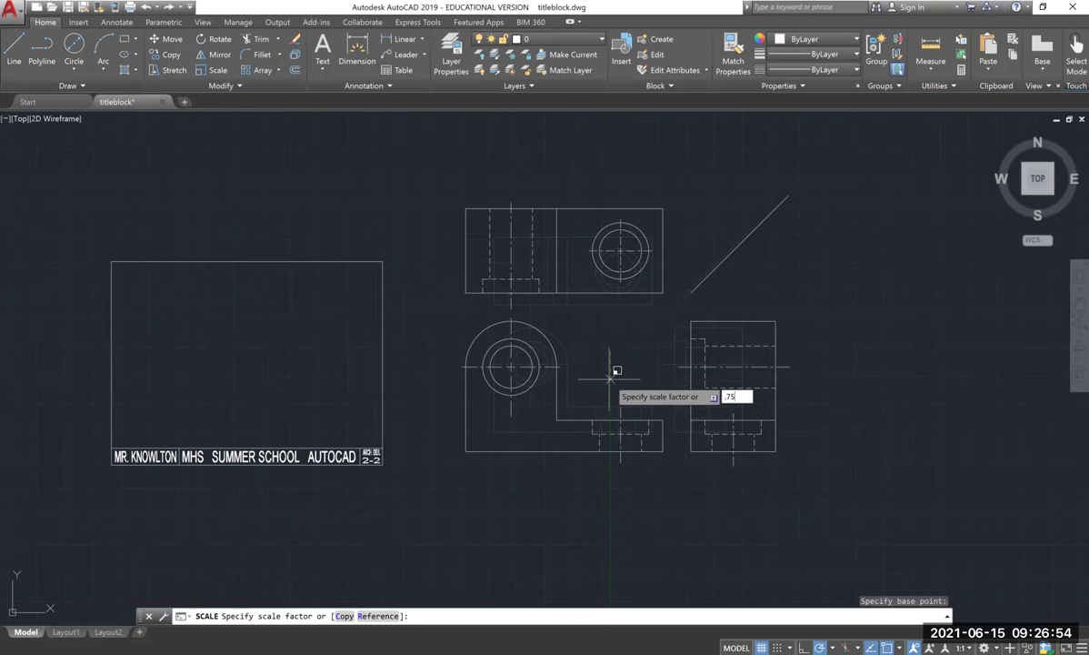
pyautogui.press('Return')
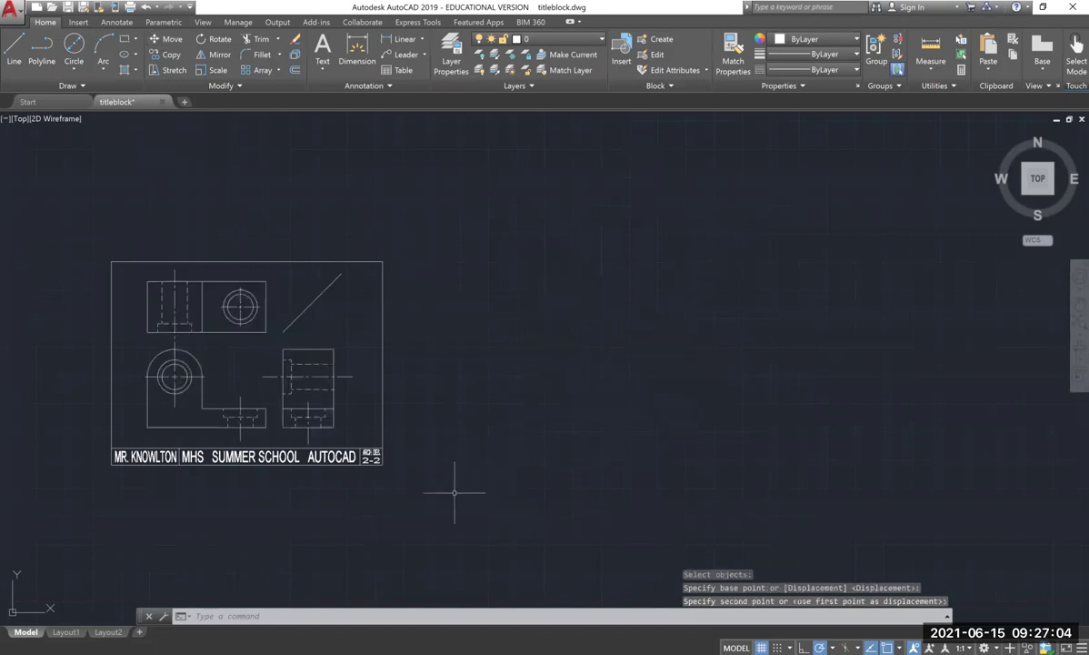
# Change the assignment number under ARCH. DES. in the title block to 6-5.
pyautogui.moveTo(355, 502); pyautogui.dragTo(552, 502, button='middle')
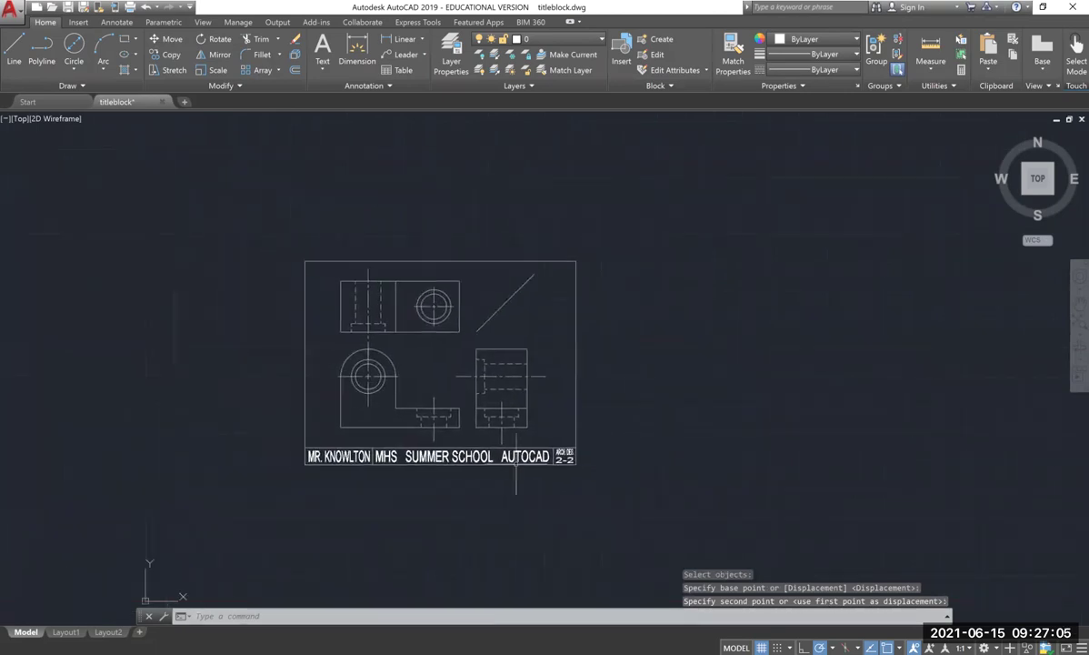
pyautogui.middleClick(479, 380)
pyautogui.middleClick(479, 380)
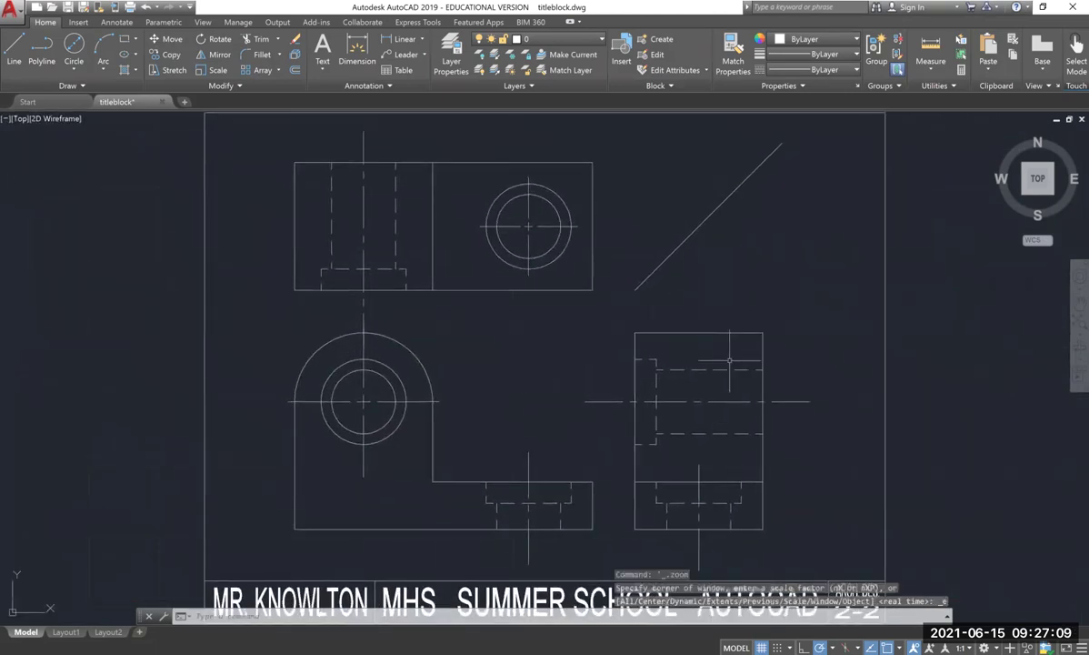
pyautogui.scroll(-2, 856, 360)
pyautogui.moveTo(851, 413); pyautogui.dragTo(802, 360, button='middle')
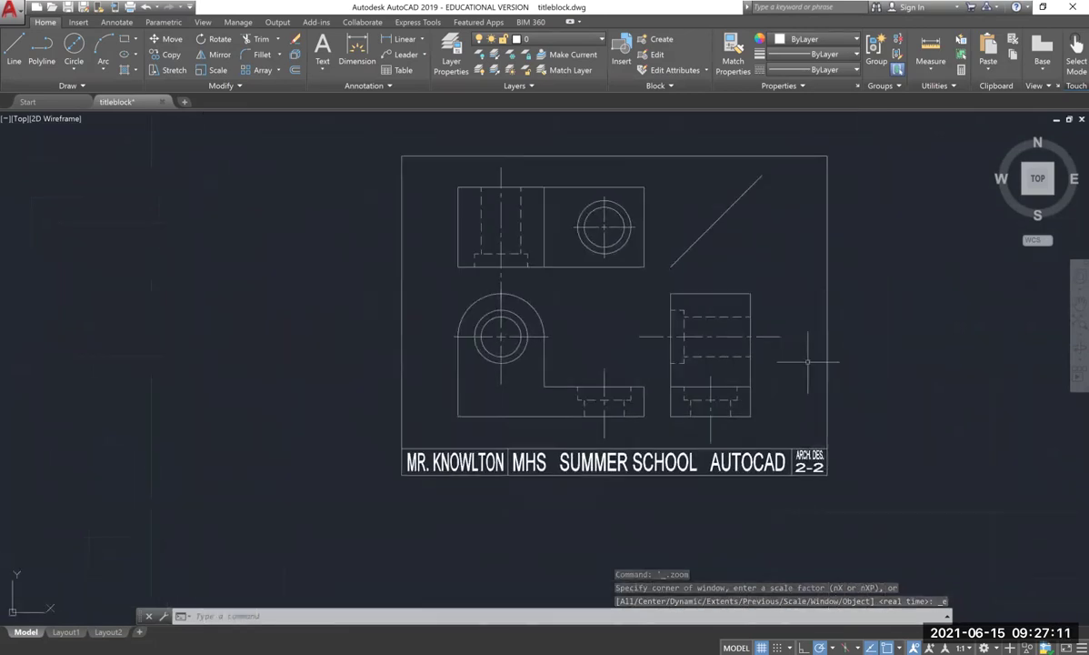
pyautogui.click(810, 471)
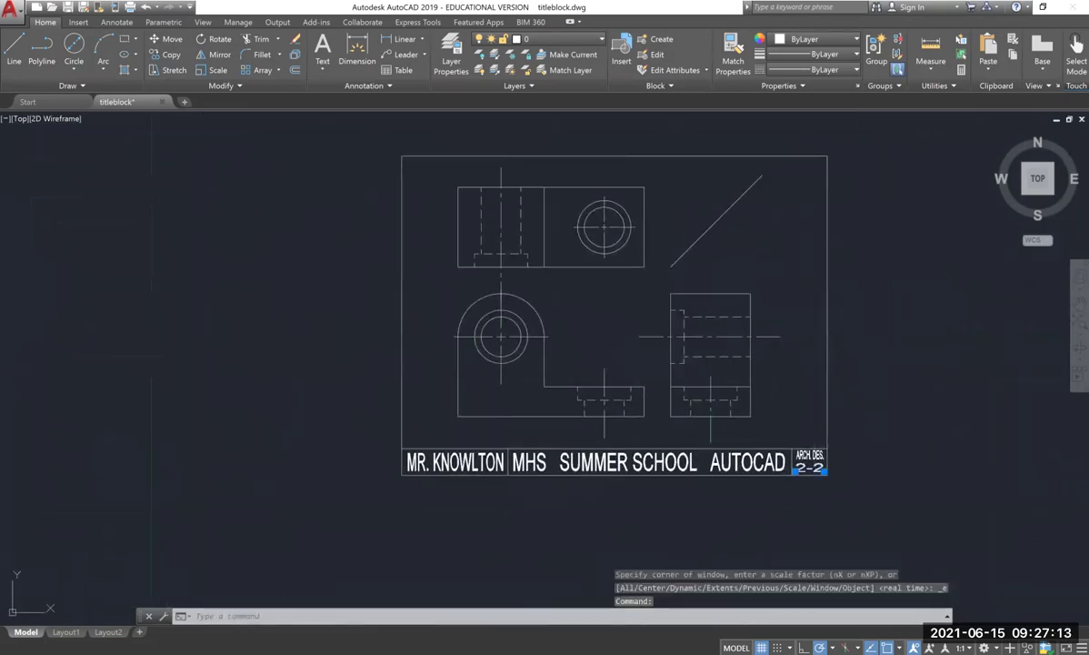
pyautogui.write('ed')
pyautogui.press('Return')
pyautogui.write('6-5')
pyautogui.press('Return')
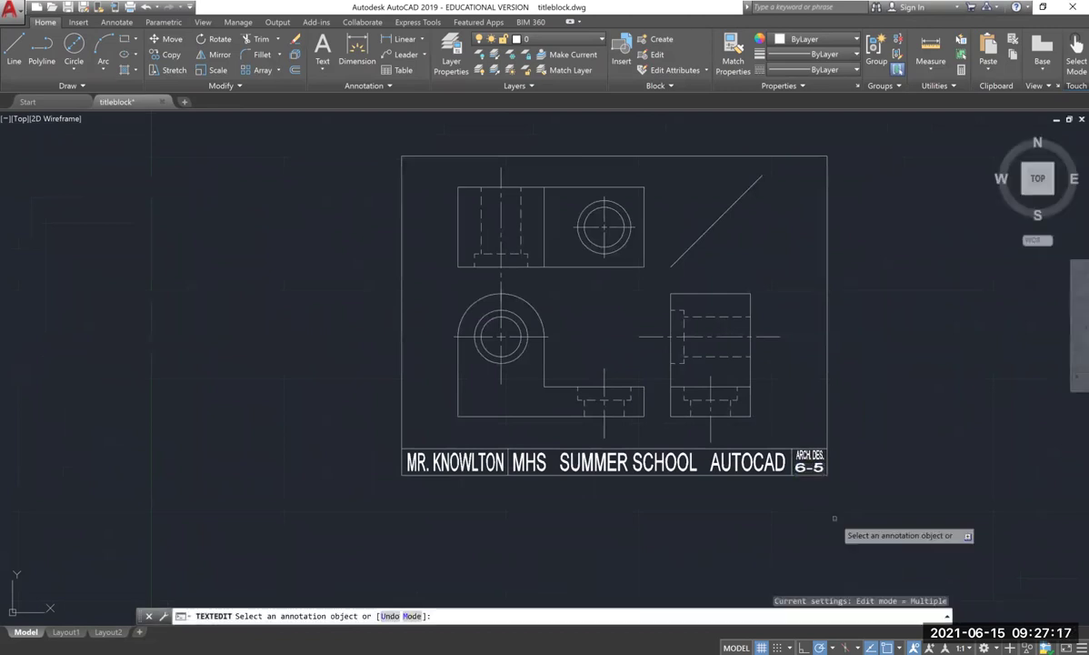
pyautogui.moveTo(834, 518); pyautogui.dragTo(811, 540, button='middle')
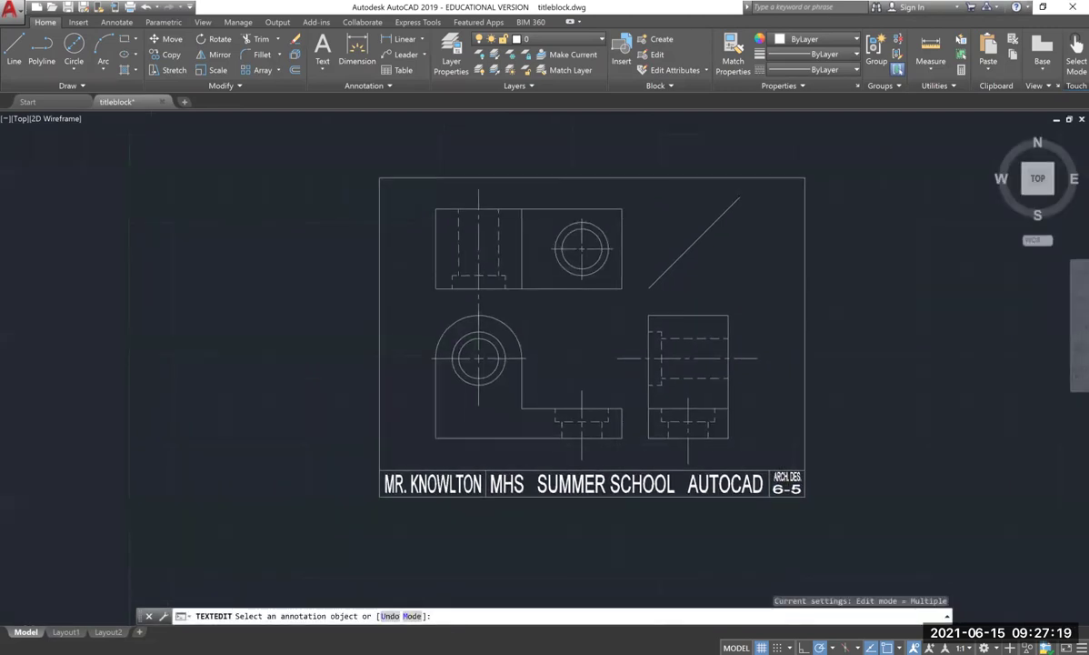